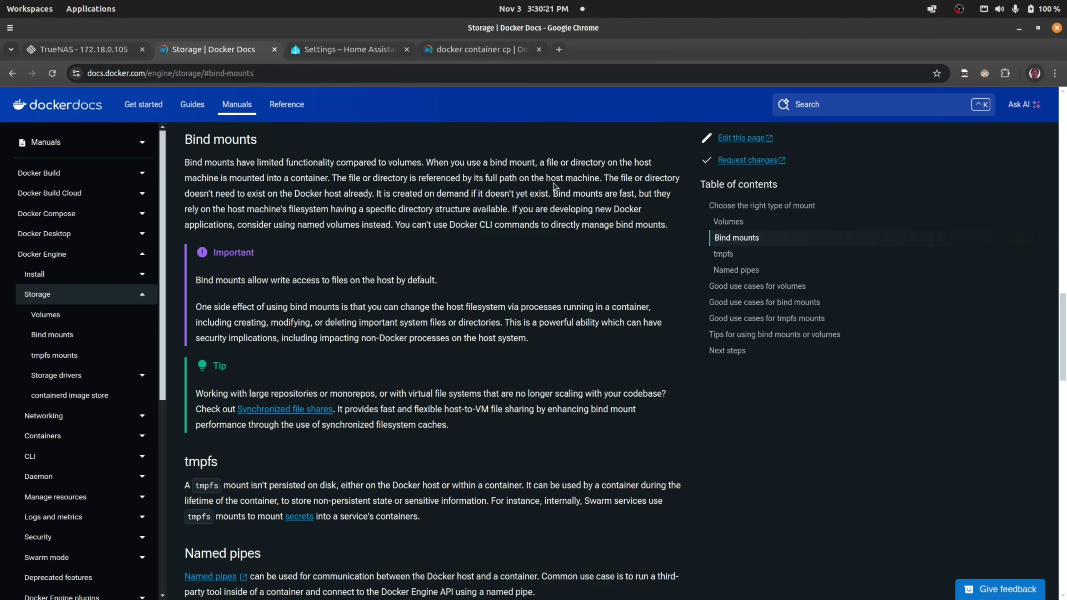
scroll(480, 263, up, 2)
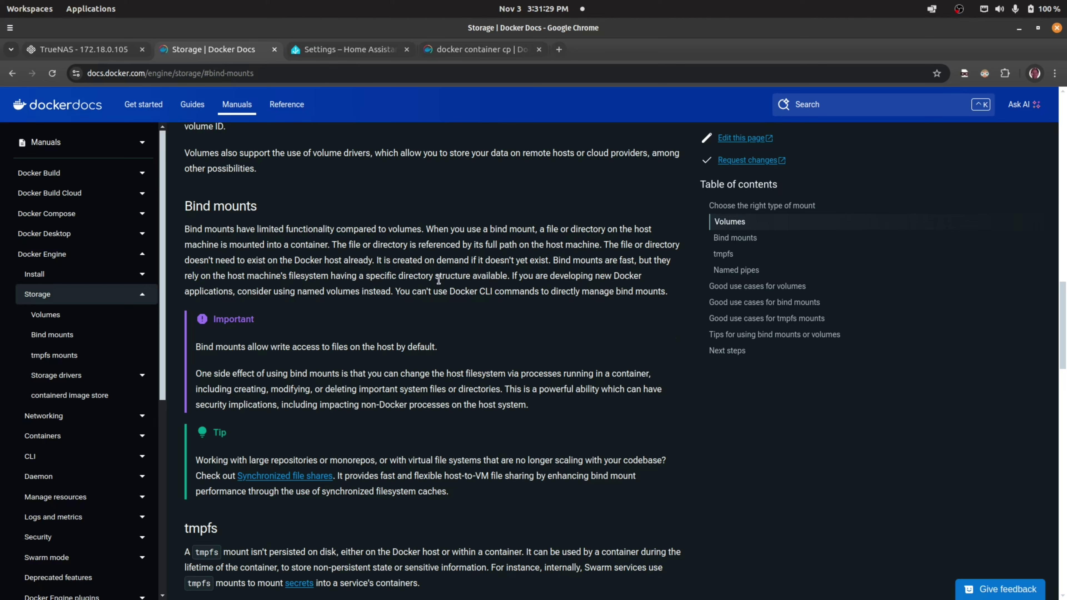
- Open the home-assistant app's edit form from the TrueNAS Apps list
click(103, 50)
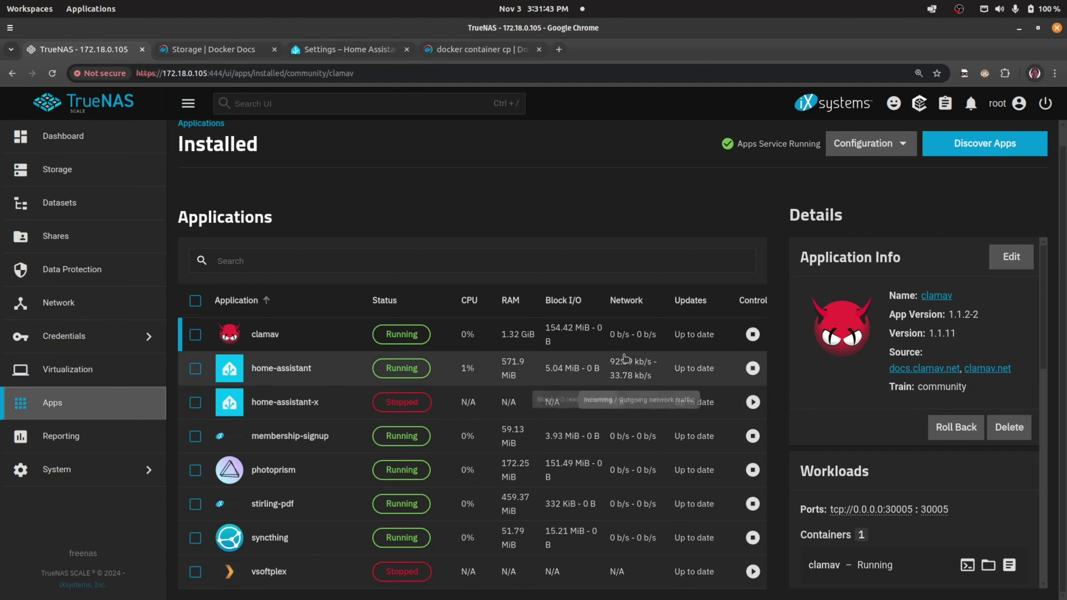
click(575, 370)
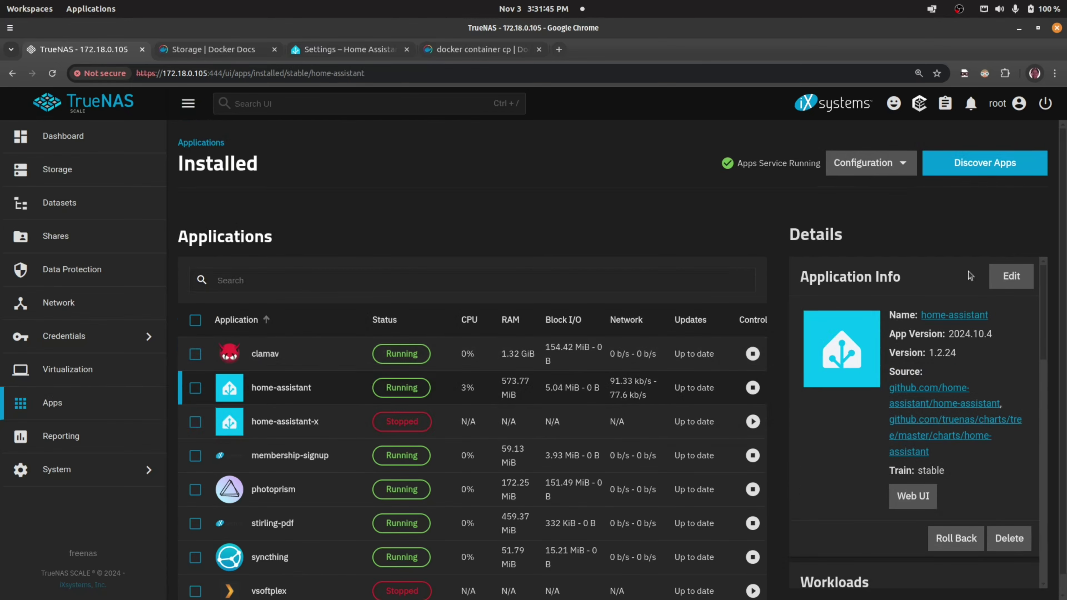
click(1010, 277)
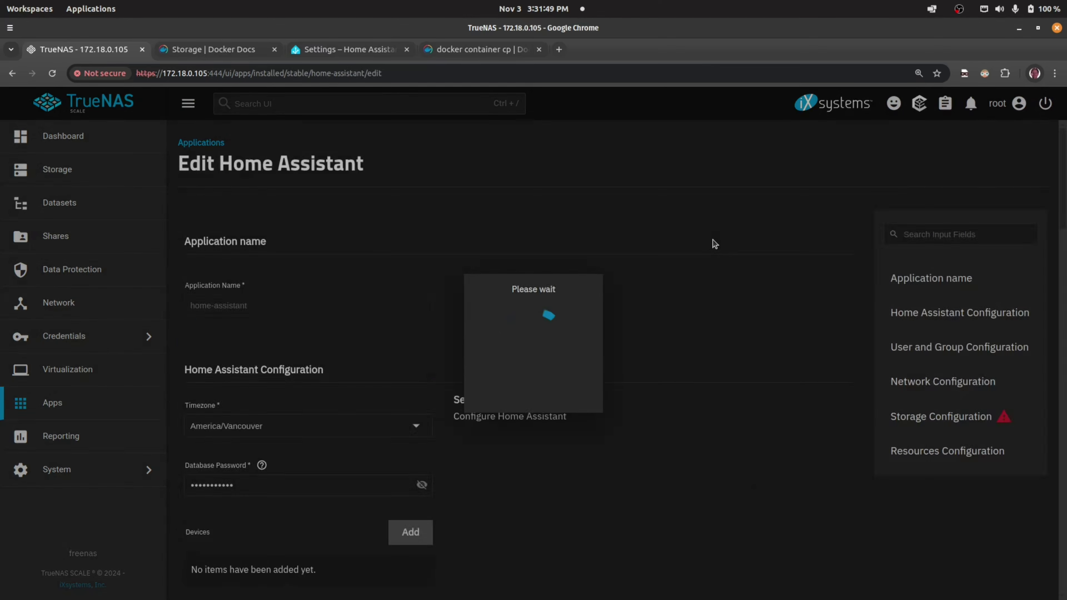
- Show the Storage Configuration Type help contrasting ixVolume and Host Path
scroll(476, 281, down, 3)
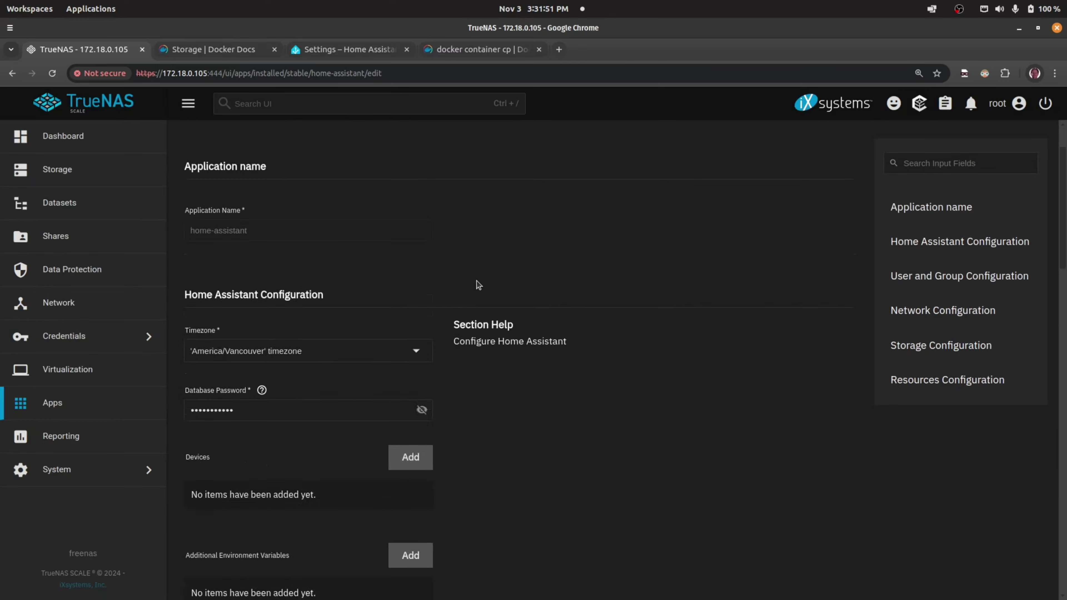
scroll(511, 333, down, 9)
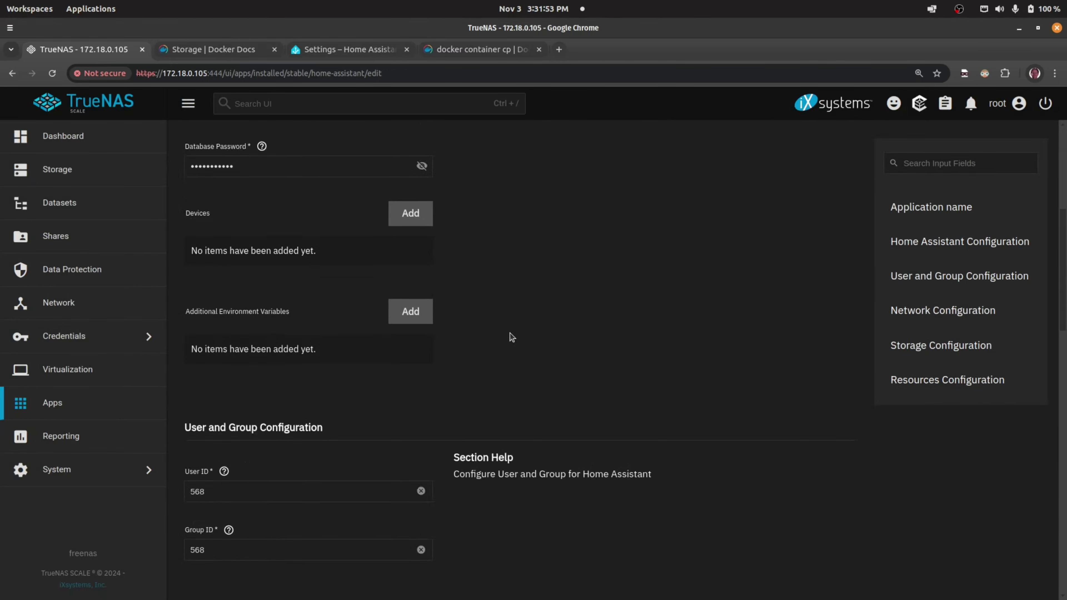
scroll(499, 343, down, 4)
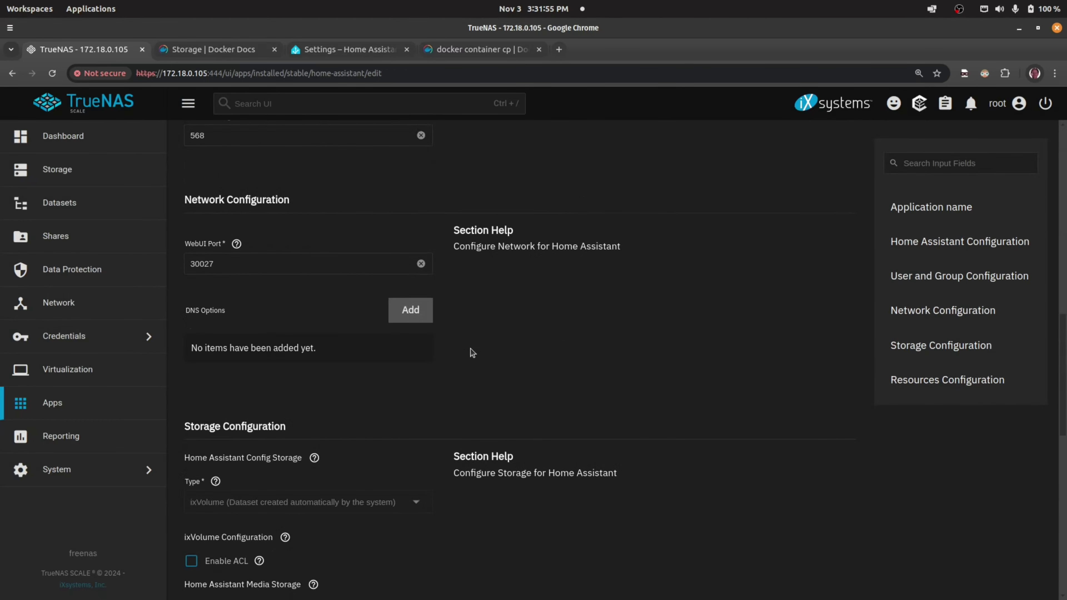
scroll(441, 356, down, 2)
scroll(441, 355, down, 2)
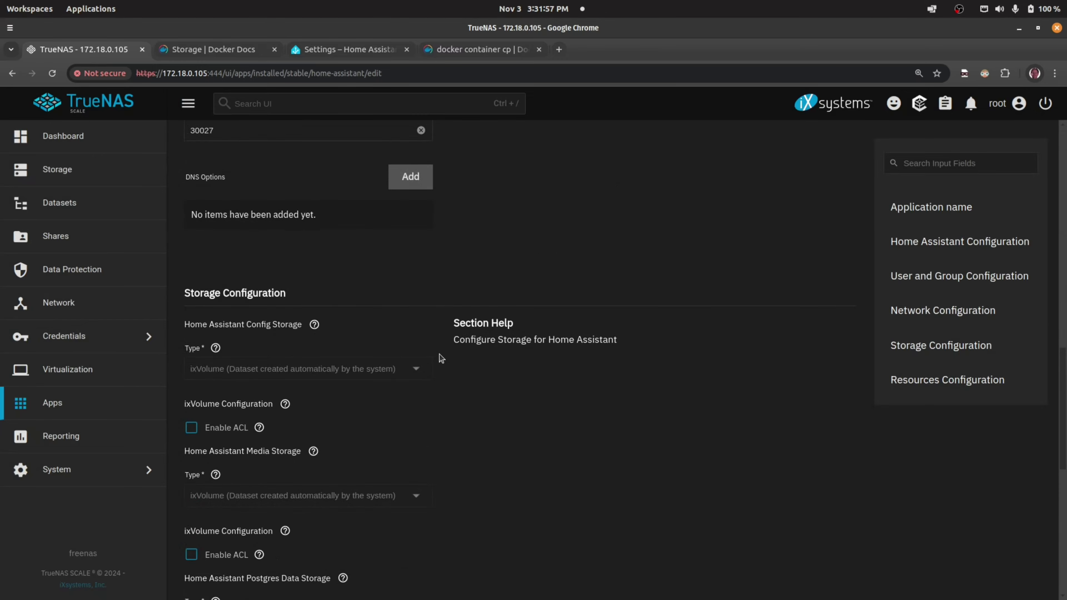
scroll(269, 325, down, 2)
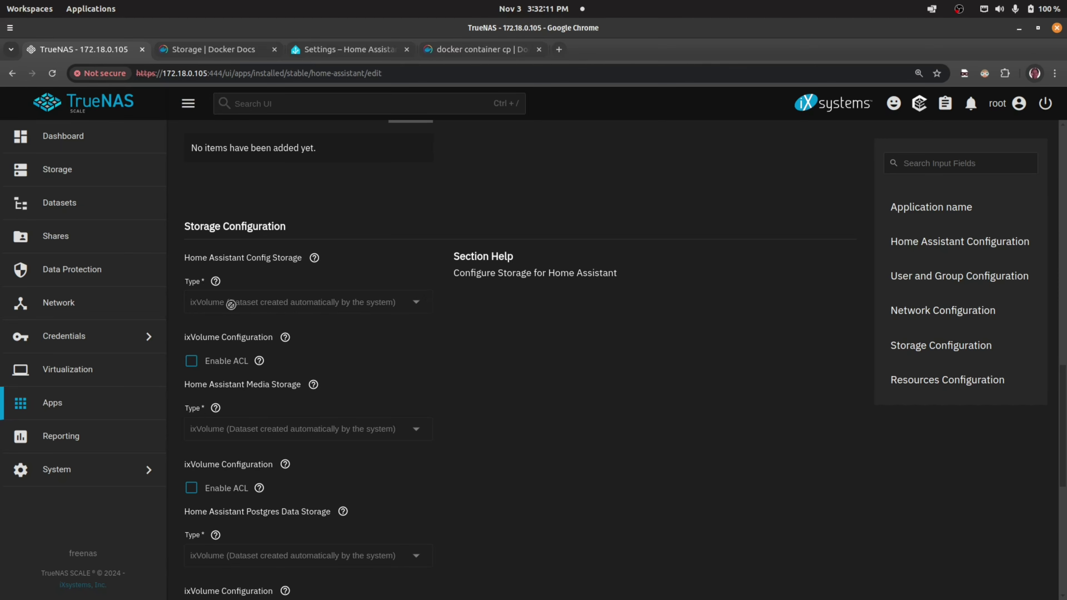
click(216, 281)
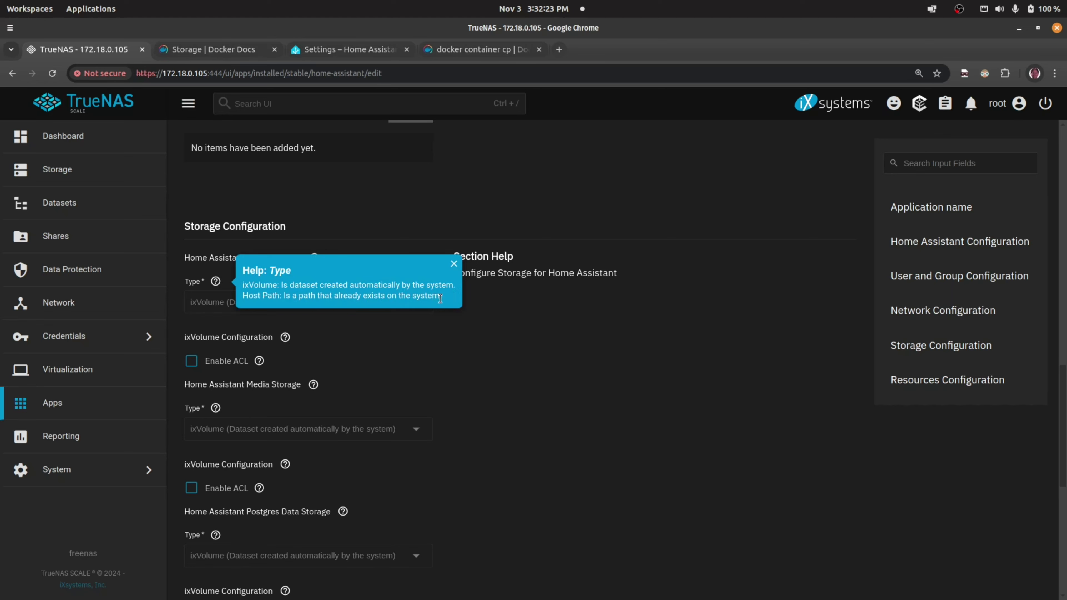
- Close the Type help, leaving config, media and Postgres on ixVolume, and return to installed apps
click(571, 238)
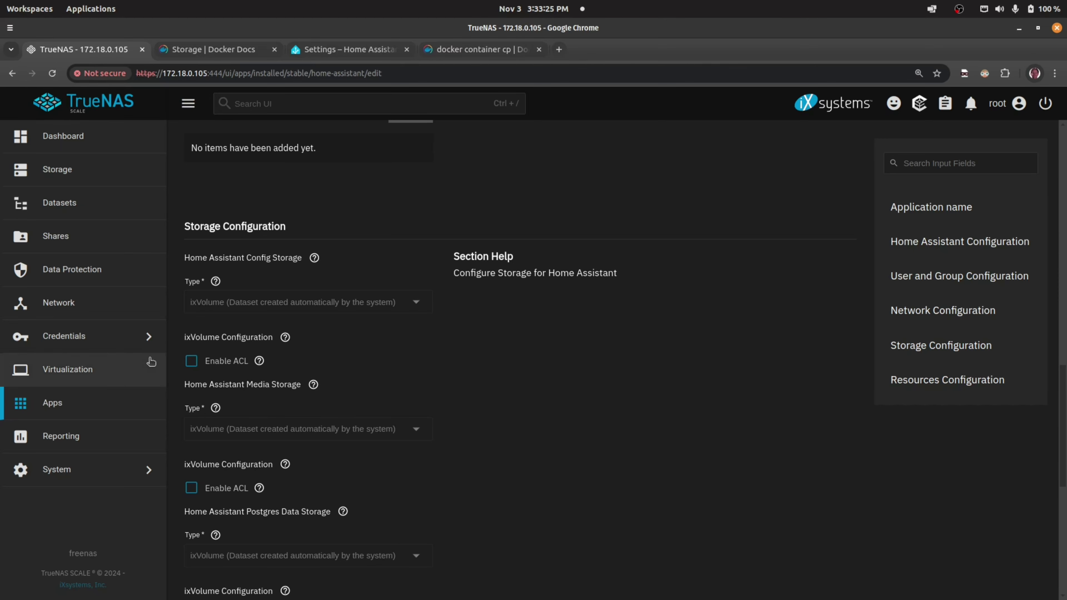
click(47, 404)
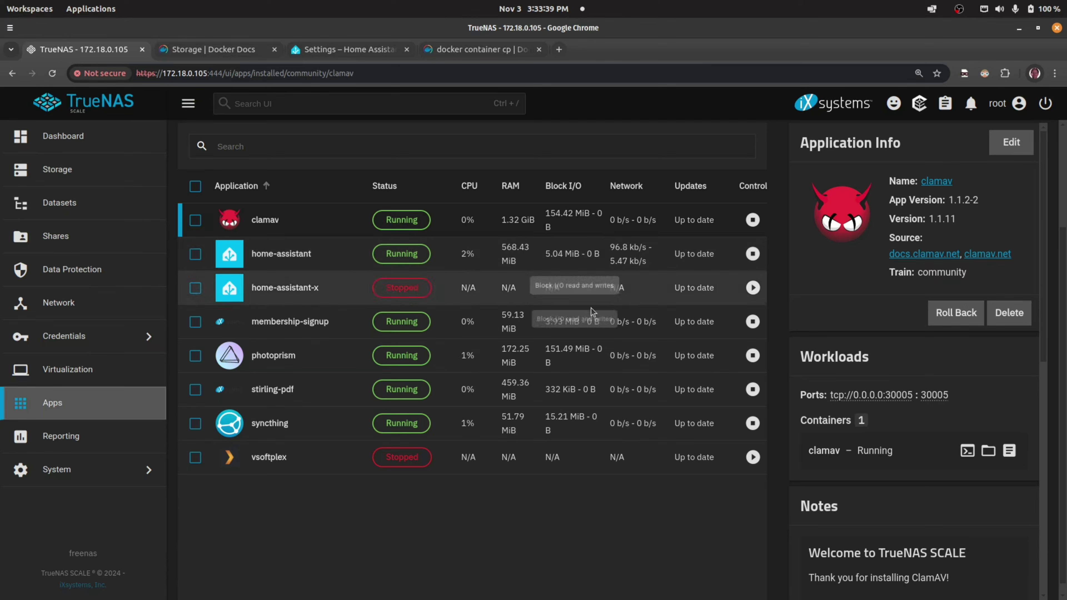
- Open home-assistant-x's edit form to view its config Host Path /mnt/tank/docker-app-data/home-assistant/config
click(298, 294)
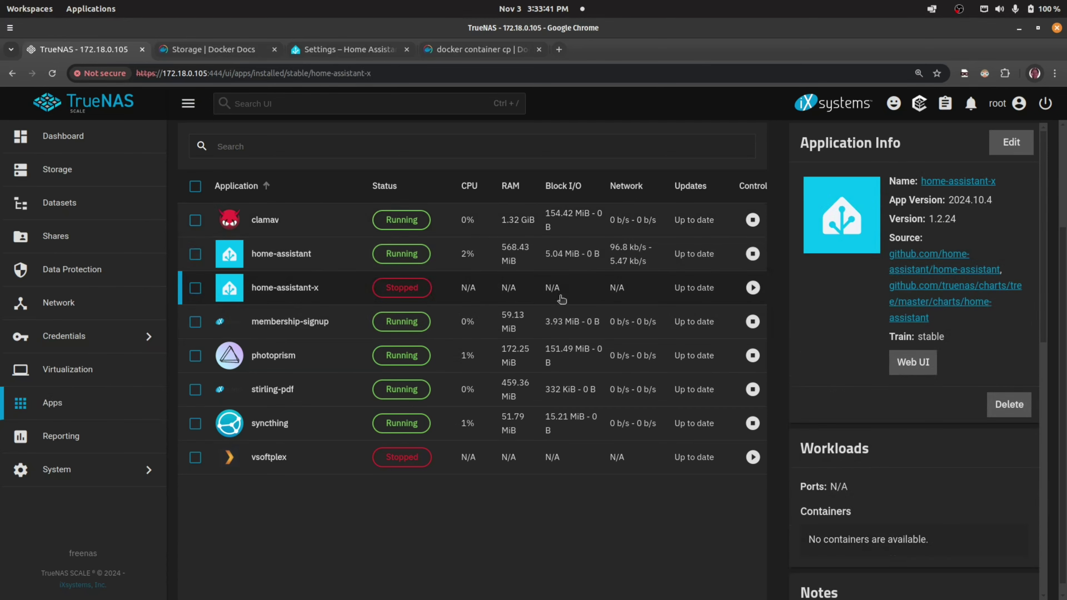
click(1019, 150)
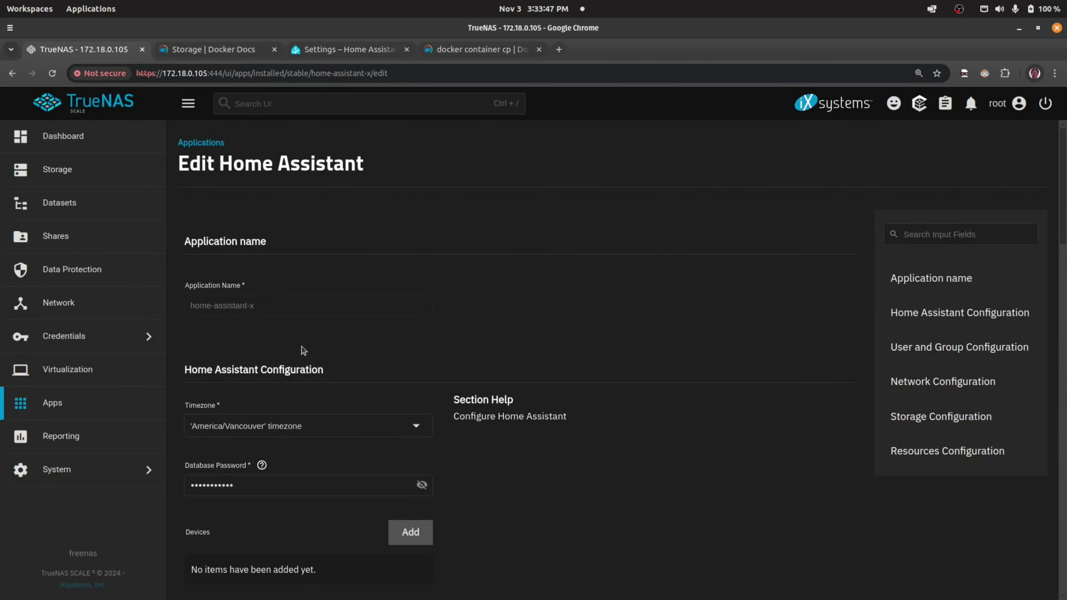
scroll(300, 353, down, 15)
scroll(299, 416, down, 5)
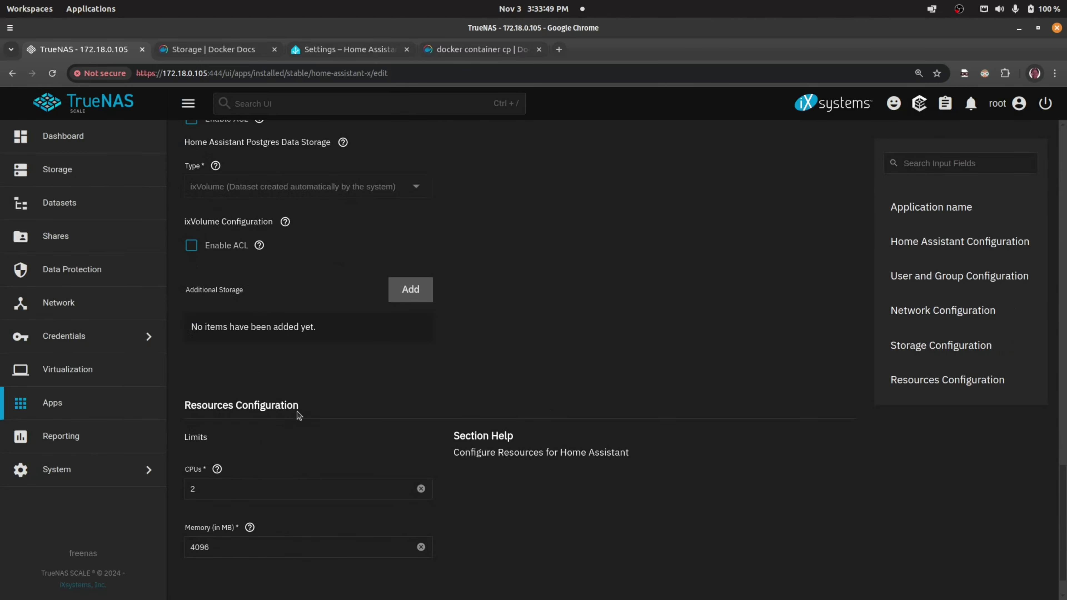
scroll(296, 410, up, 4)
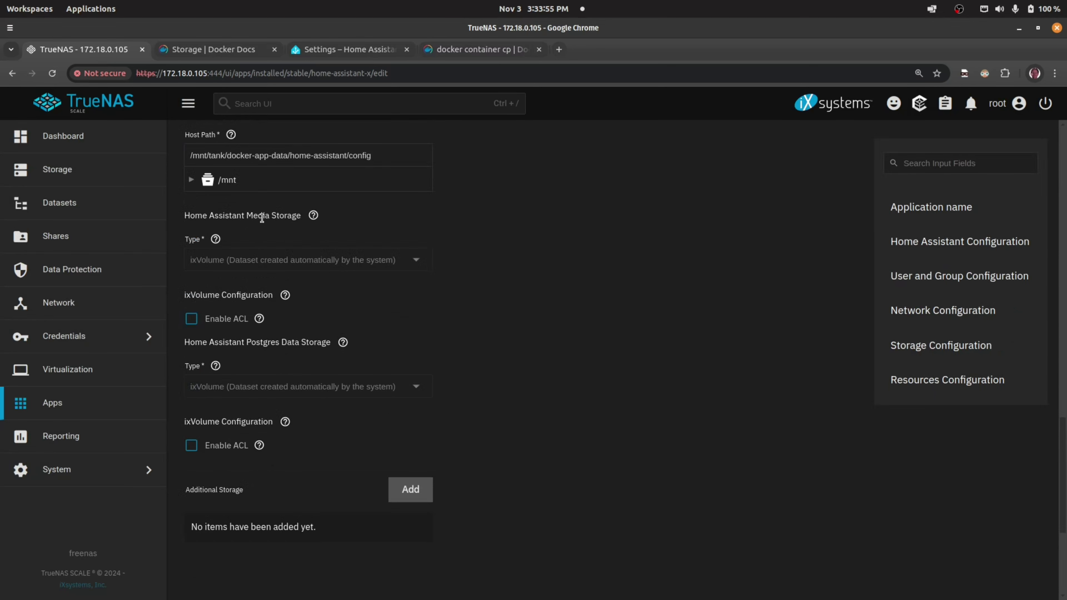
scroll(322, 220, up, 4)
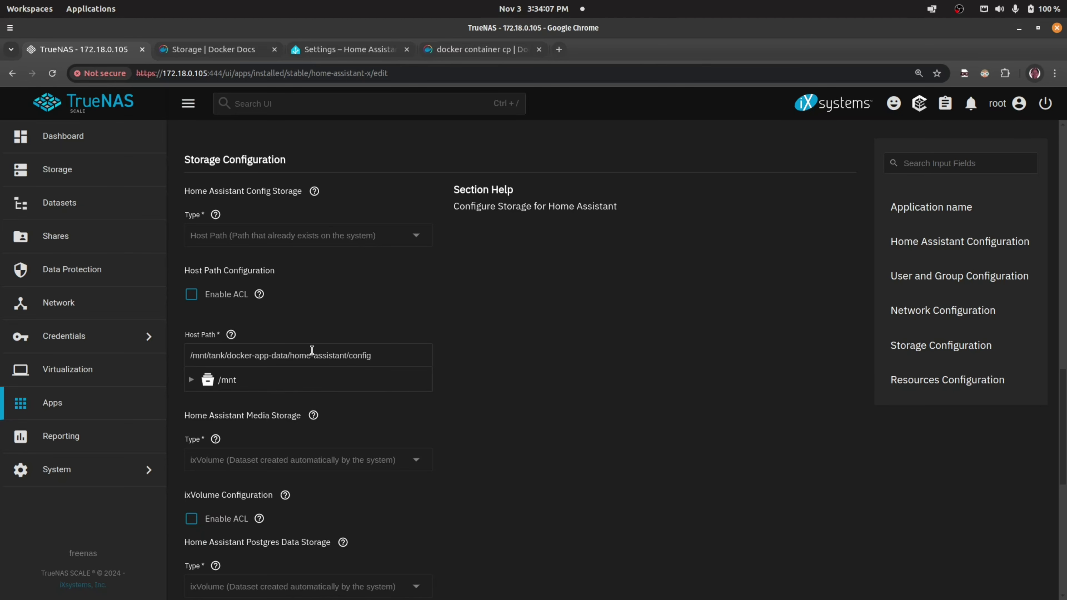
- Select the config host path value, then go to the Datasets page for the tank pool
drag(372, 355, 215, 355)
click(192, 357)
key(ctrl+a)
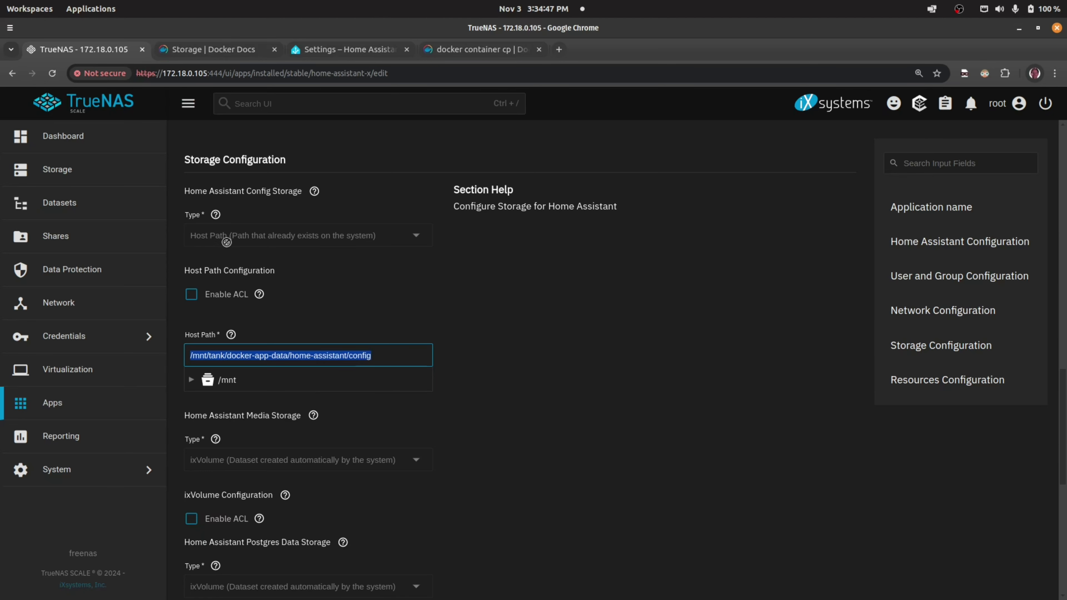
click(59, 203)
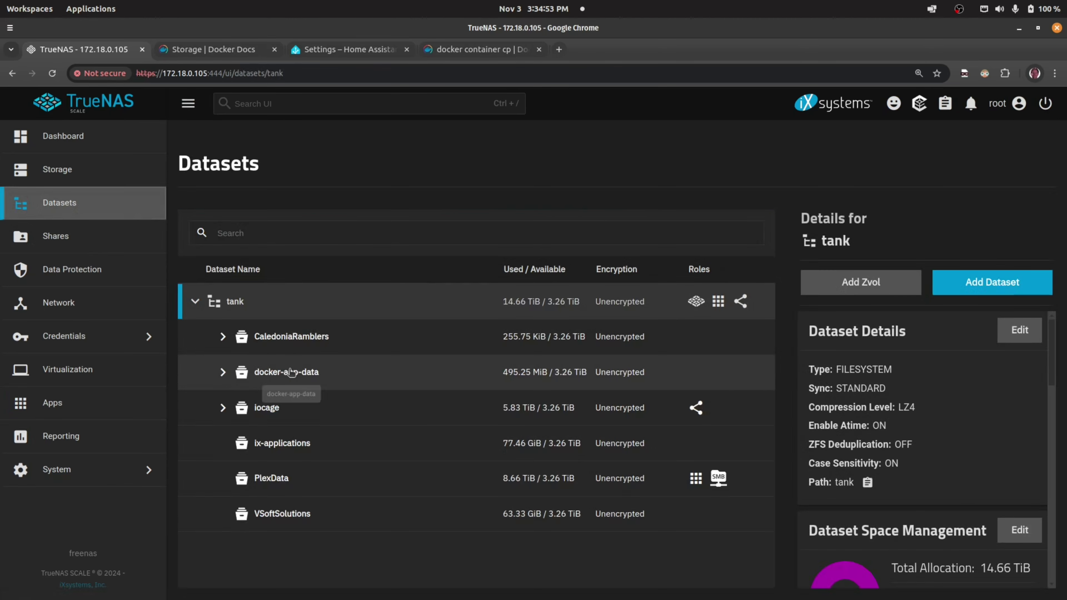
- Expand docker-app-data and home-assistant to confirm the config dataset, then return to Apps
click(223, 373)
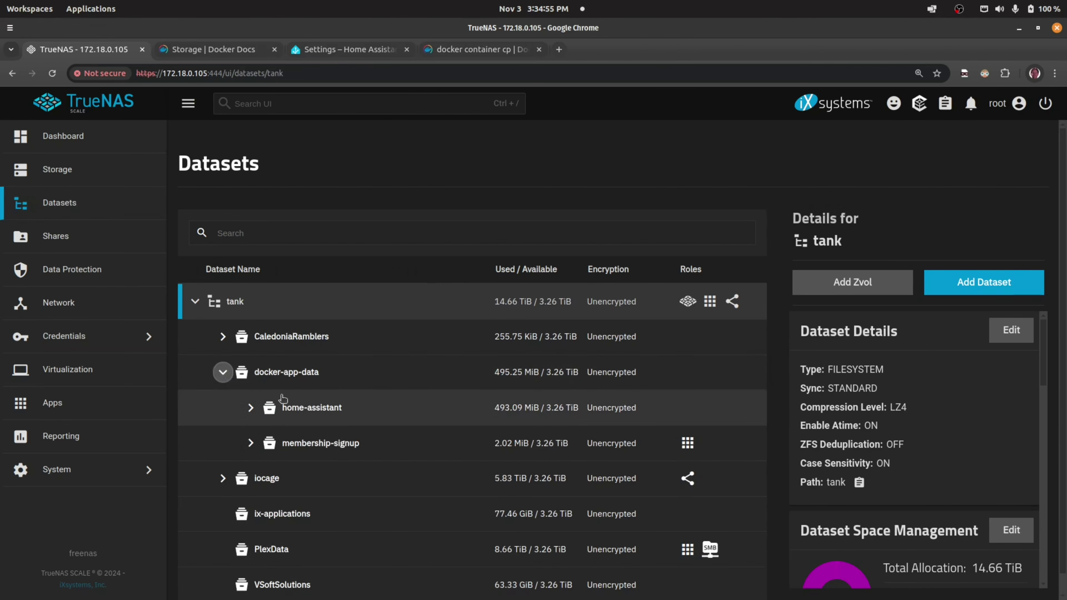
click(250, 407)
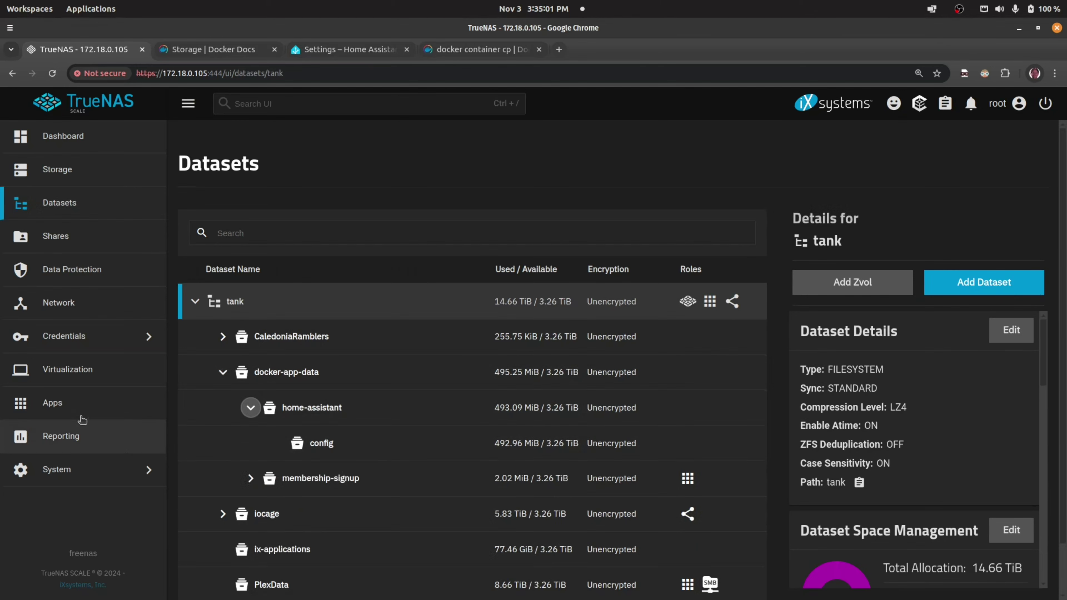
click(83, 406)
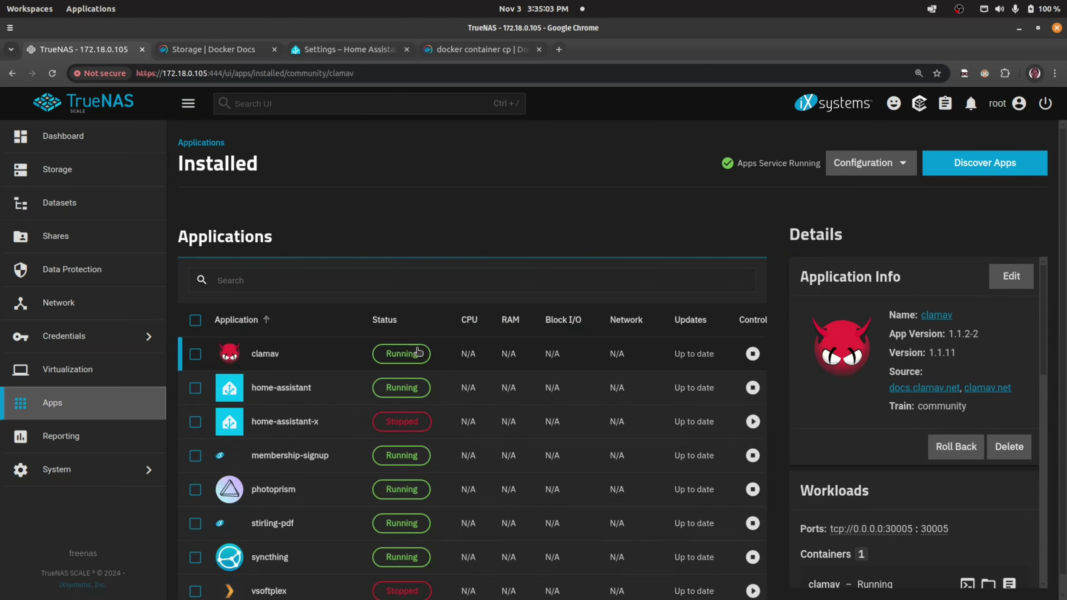
click(307, 425)
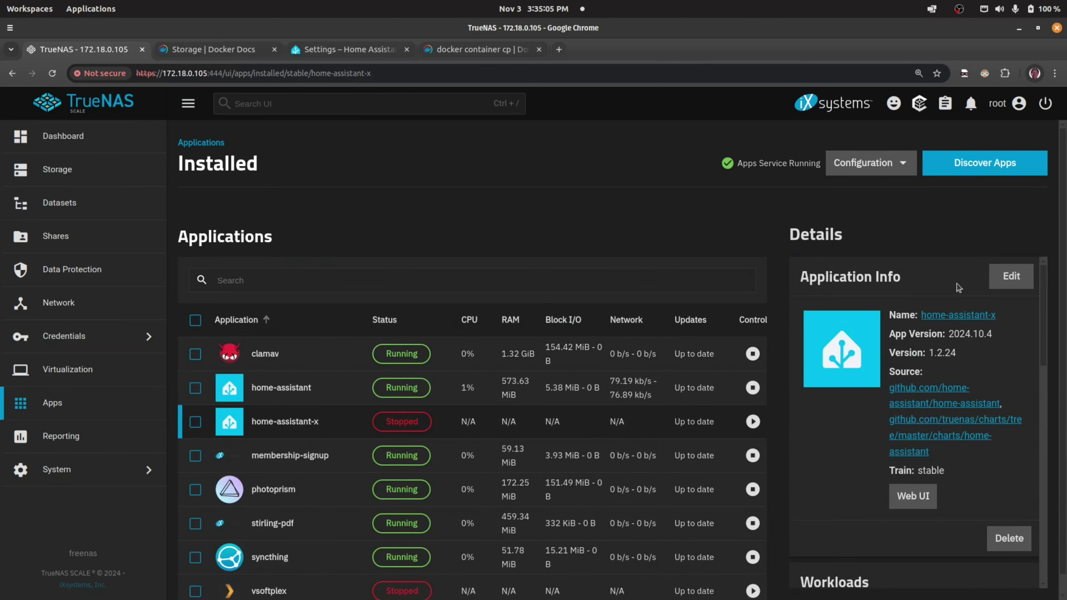
click(1002, 280)
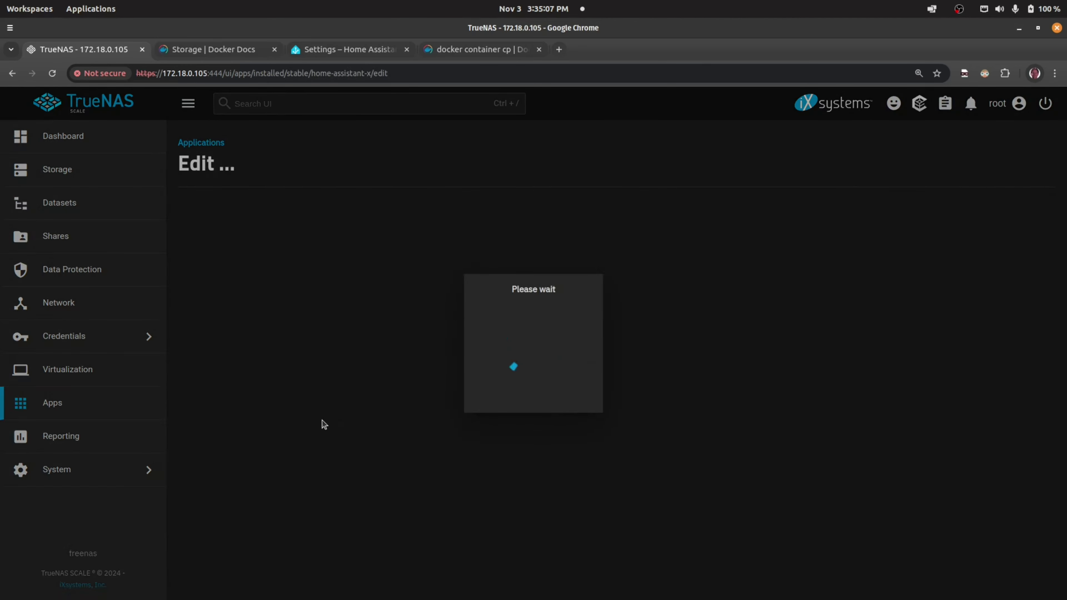
scroll(327, 341, down, 10)
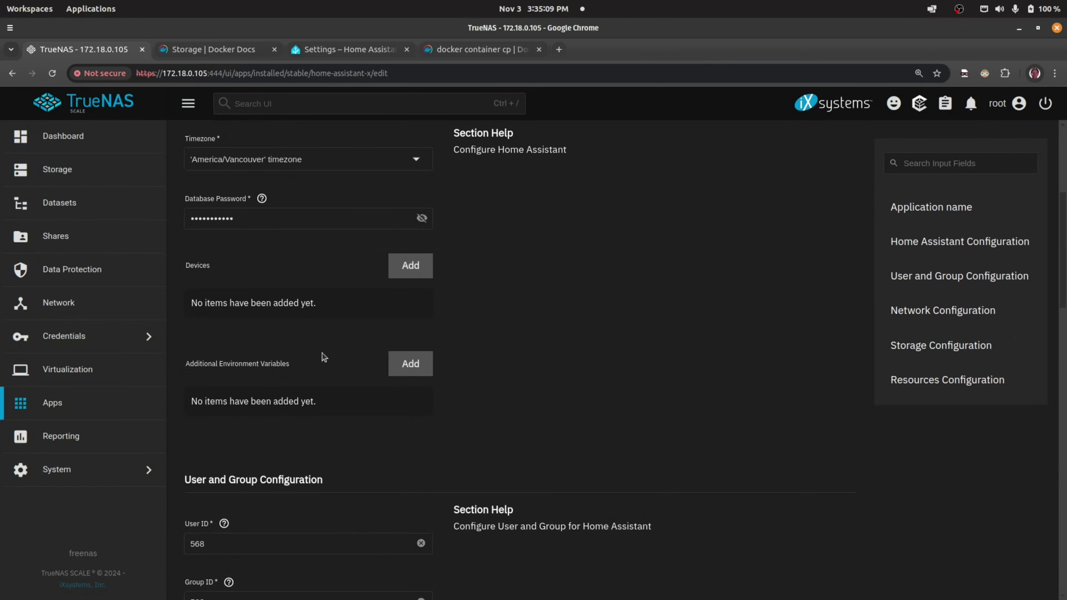
scroll(311, 402, down, 15)
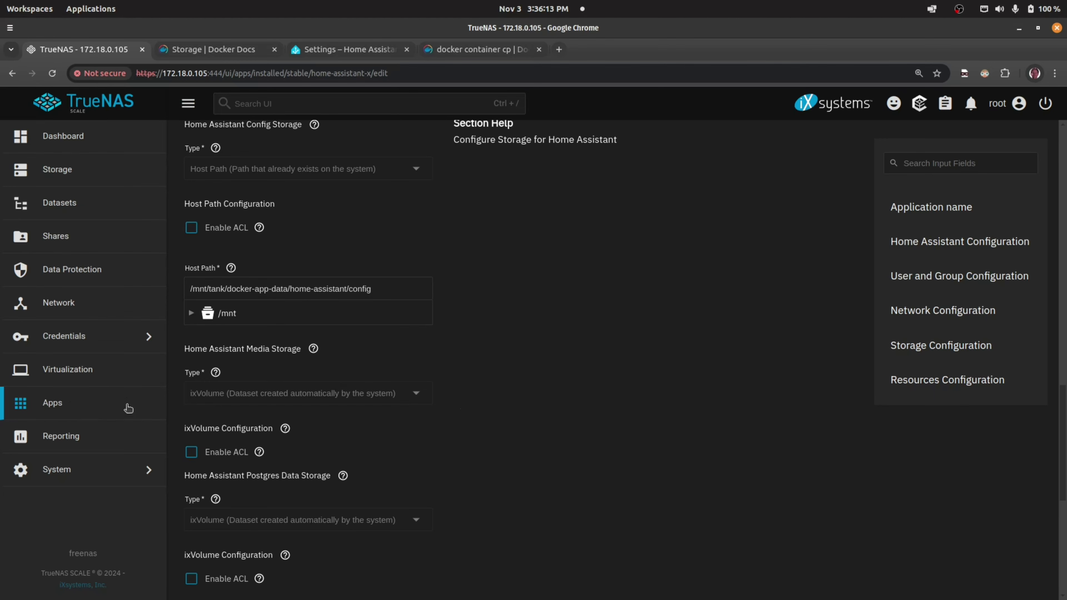
click(66, 406)
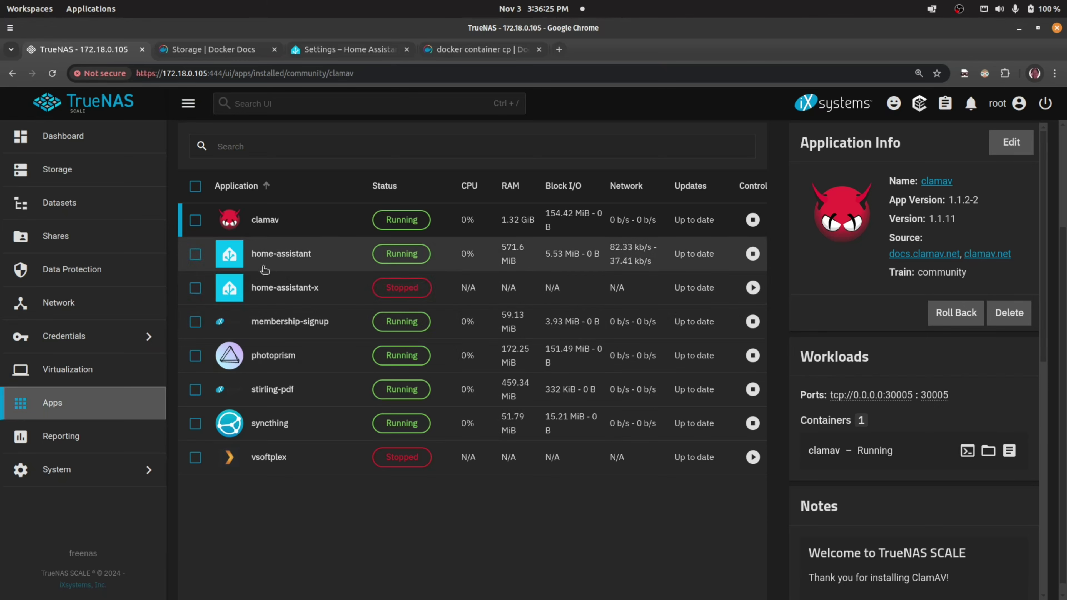
click(293, 261)
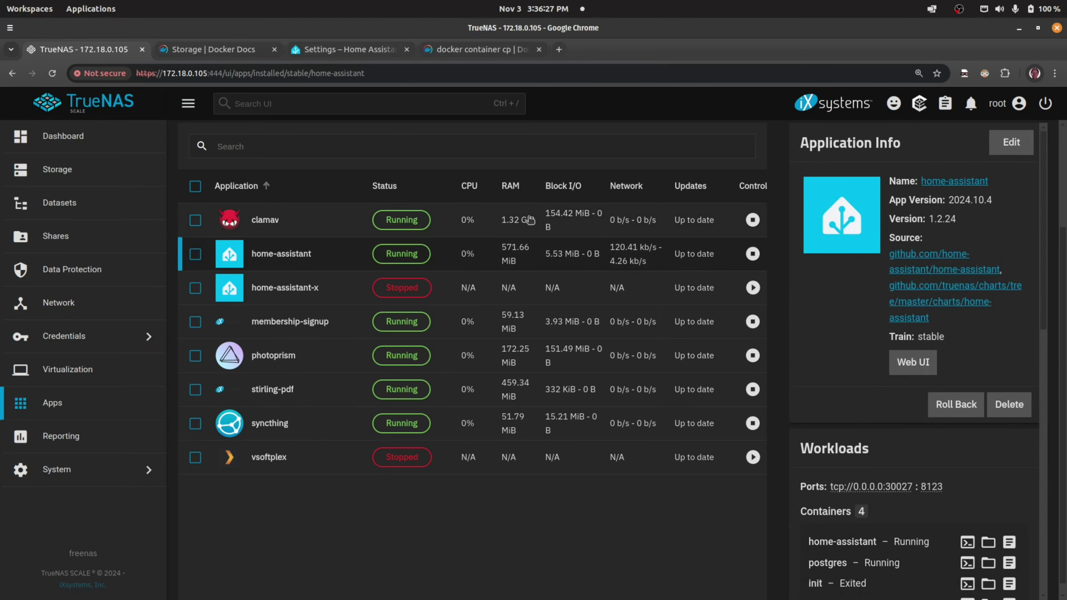
click(1008, 144)
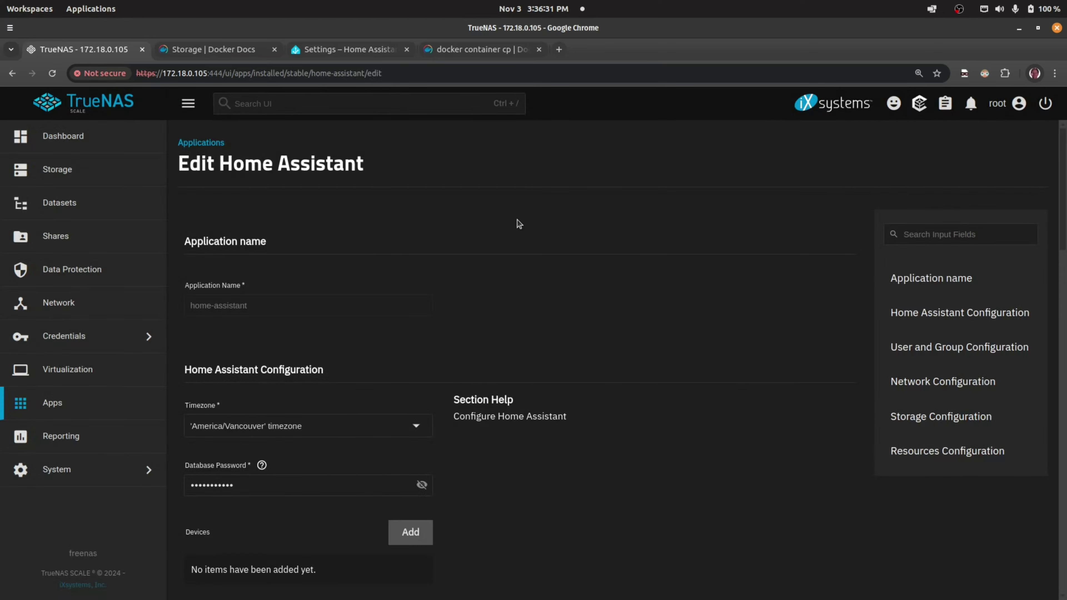
scroll(361, 345, down, 7)
scroll(362, 346, down, 20)
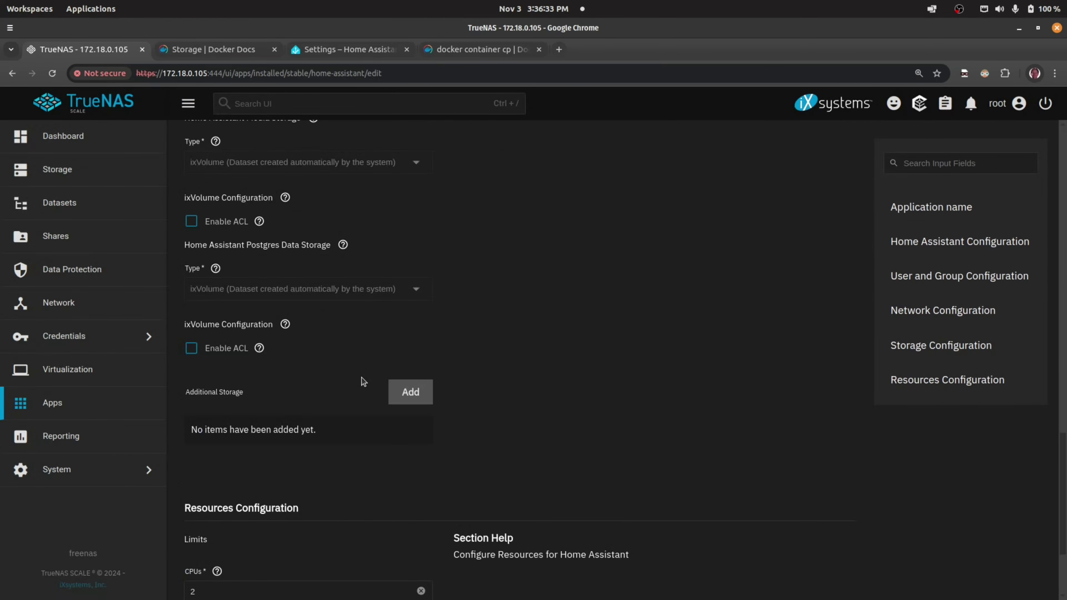
scroll(240, 236, up, 3)
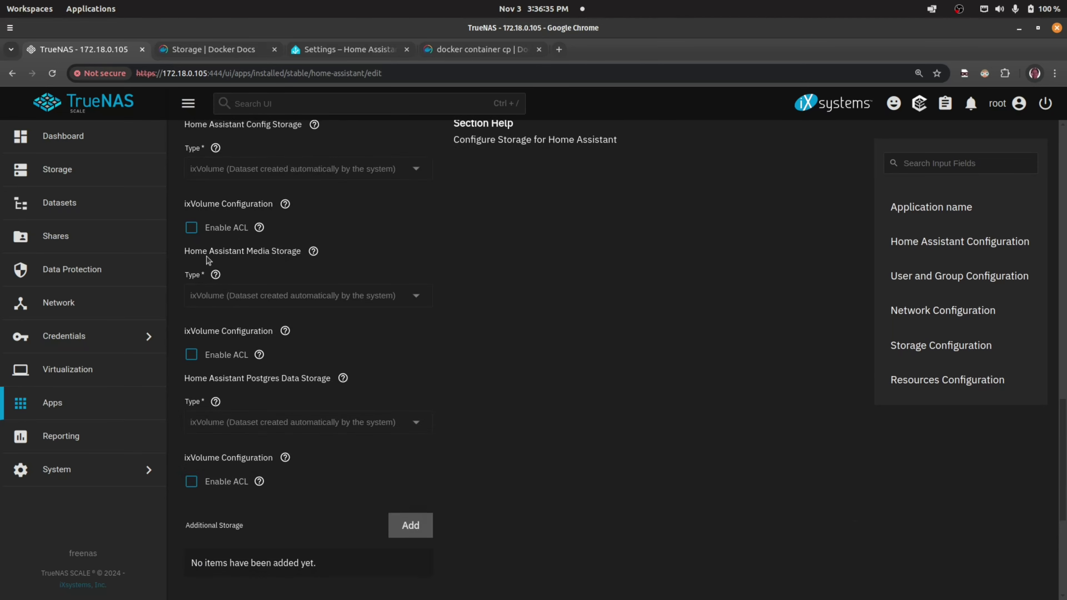
scroll(256, 186, up, 2)
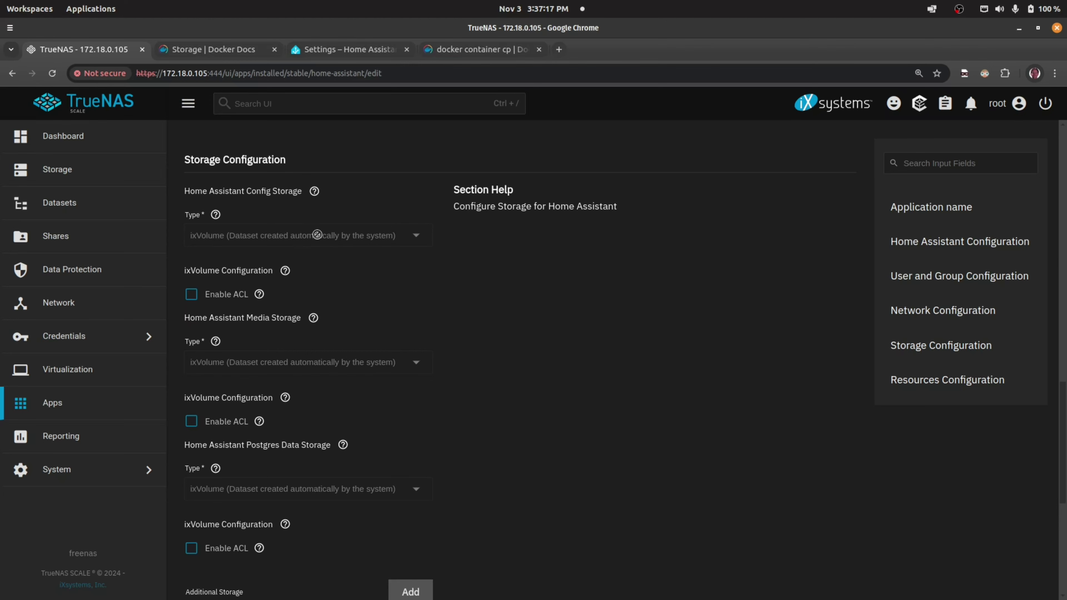
click(58, 411)
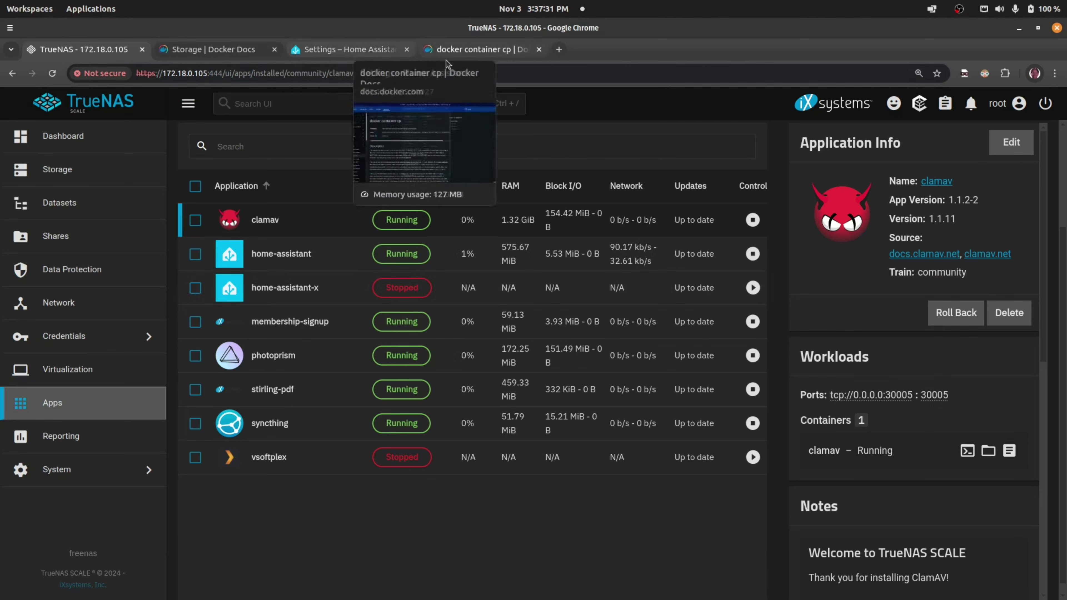
- Confirm the /config directory in Home Assistant's System information, then view the docker container cp docs
click(360, 51)
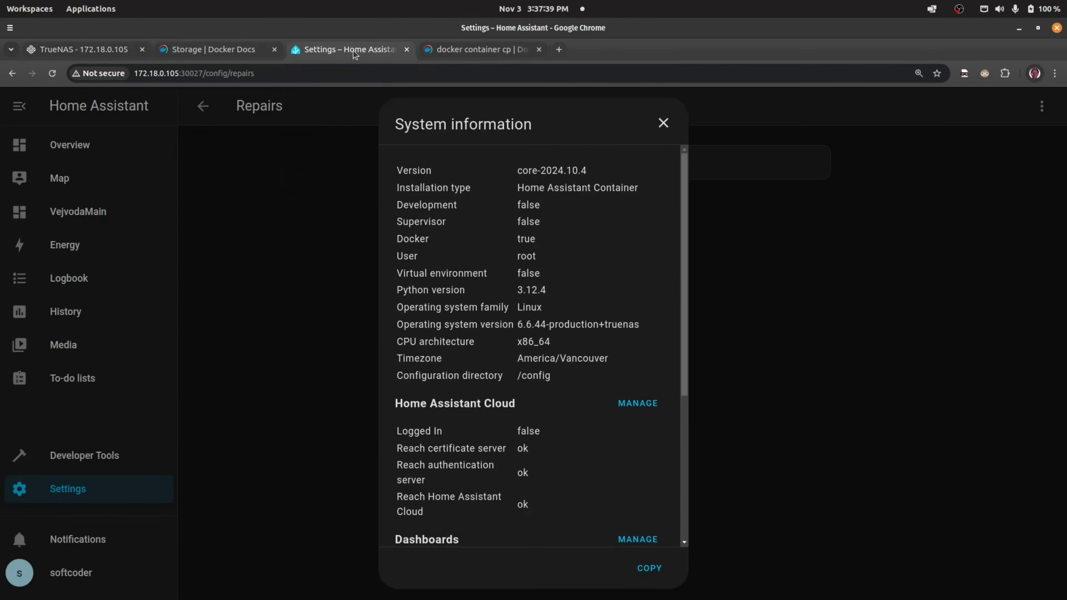
click(73, 493)
click(73, 493)
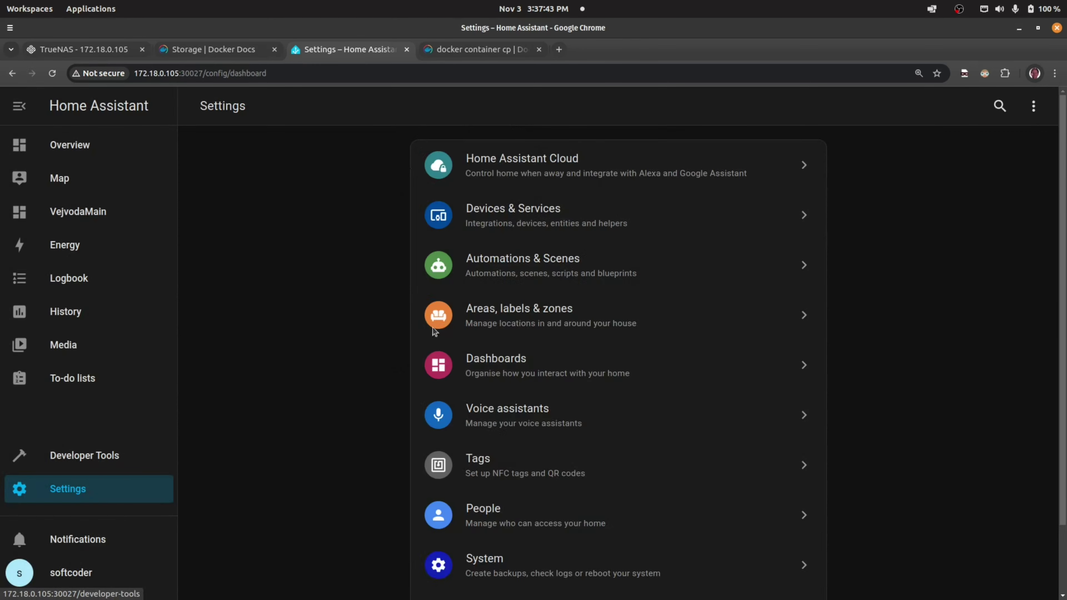
click(499, 565)
click(493, 268)
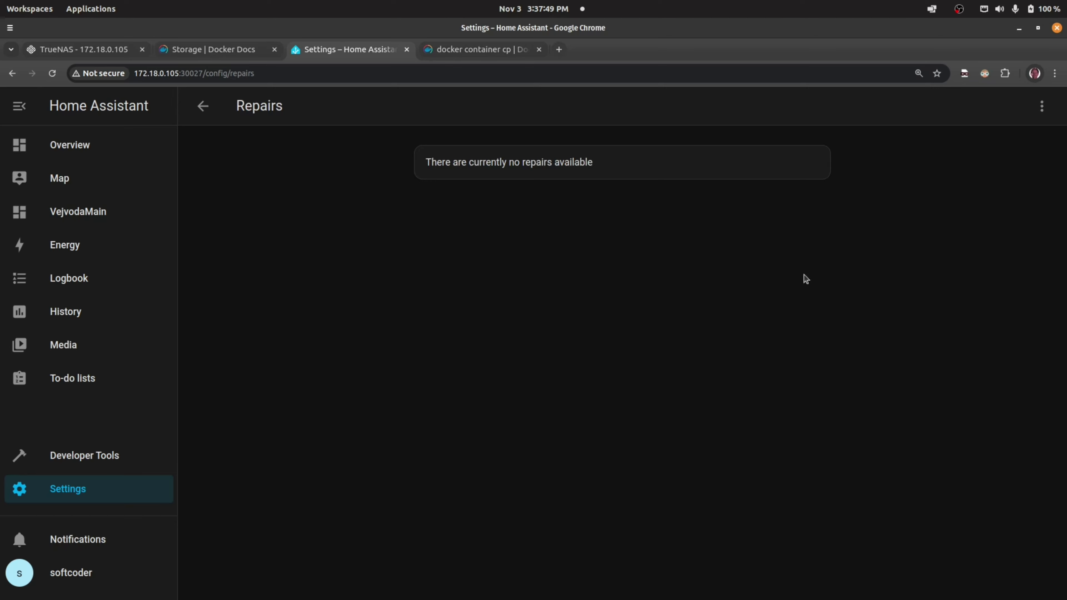
click(1042, 106)
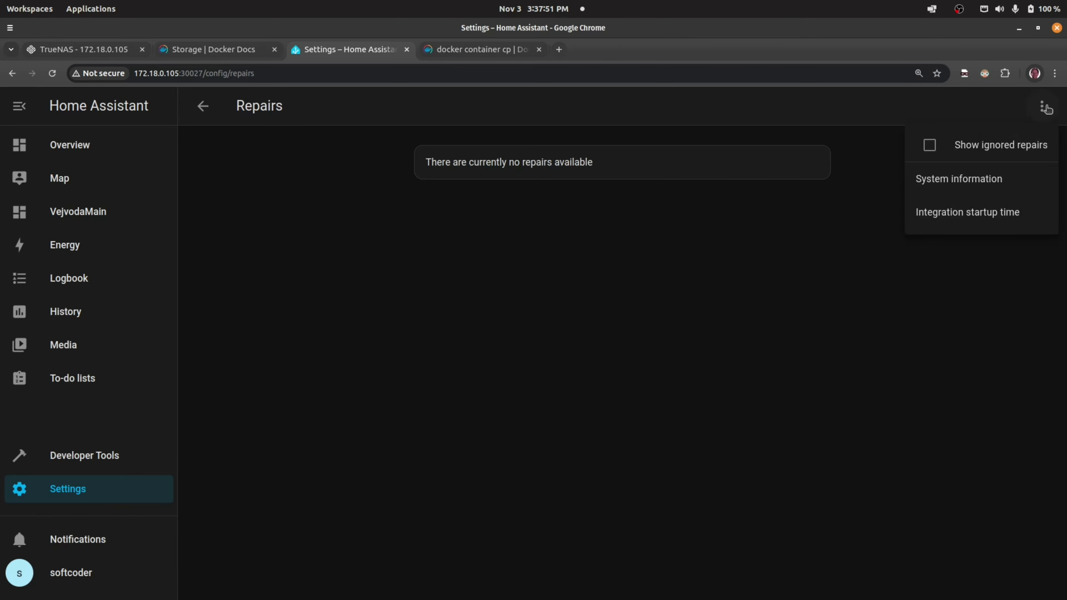
click(977, 181)
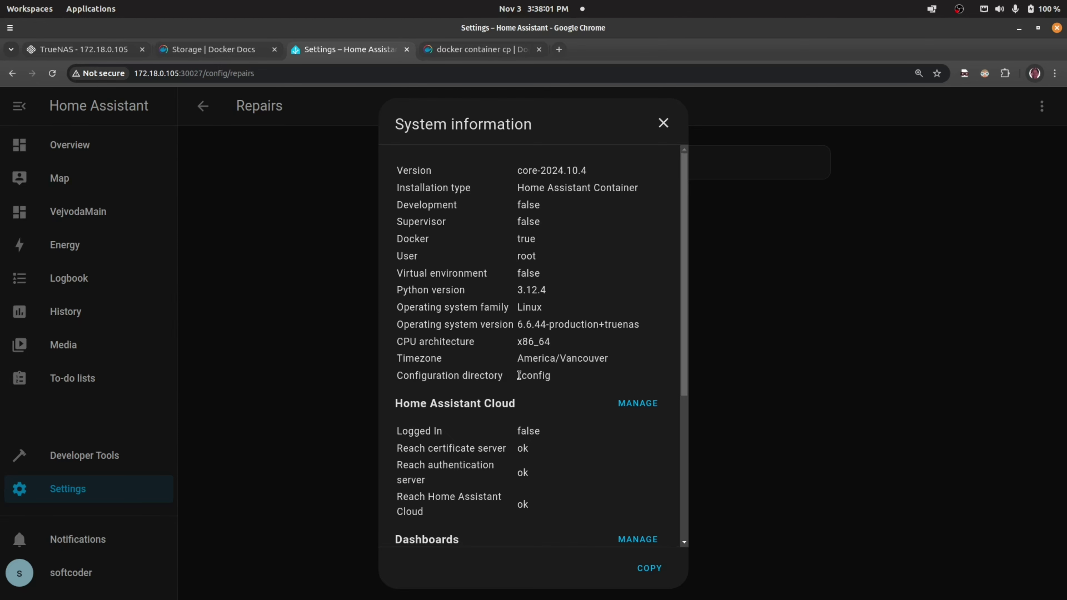
drag(519, 375, 558, 379)
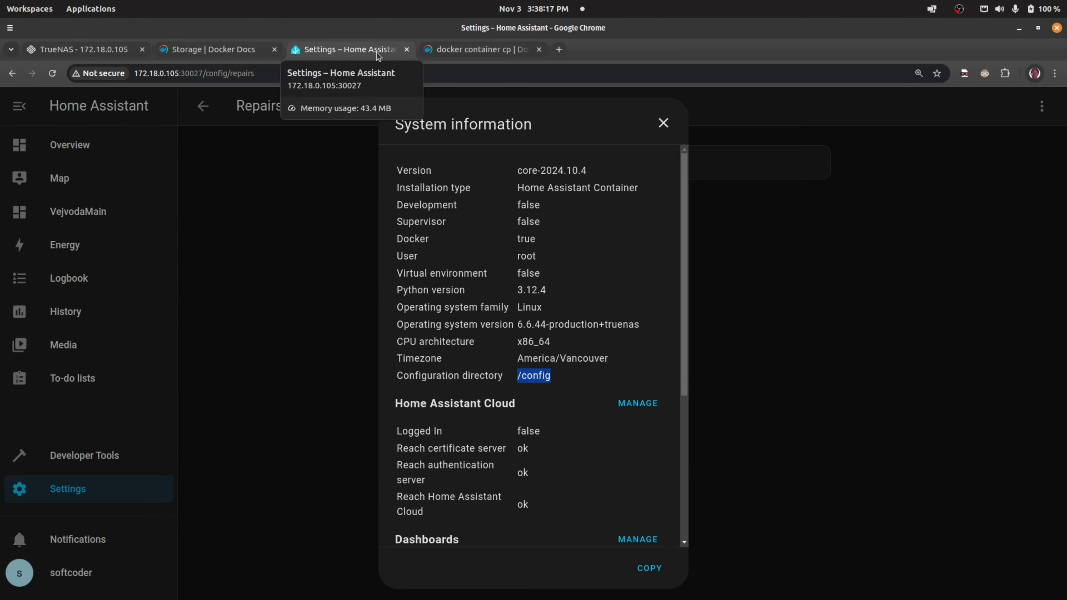
click(448, 50)
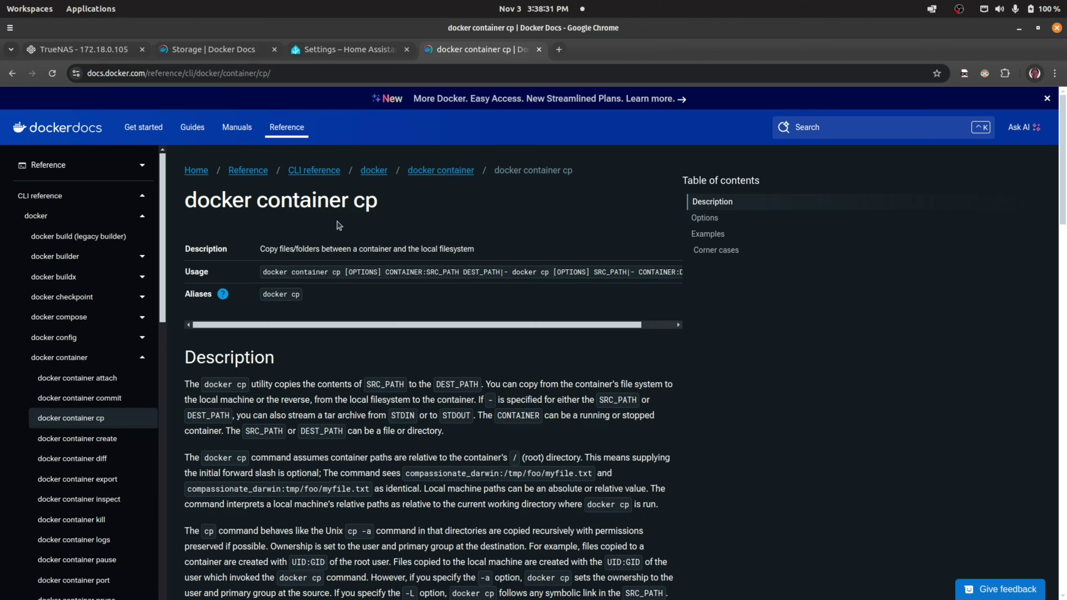
- Select 'cp' in the docker container cp usage line and bring up the Terminal
drag(292, 271, 323, 269)
double_click(336, 272)
mouse_move(1, 329)
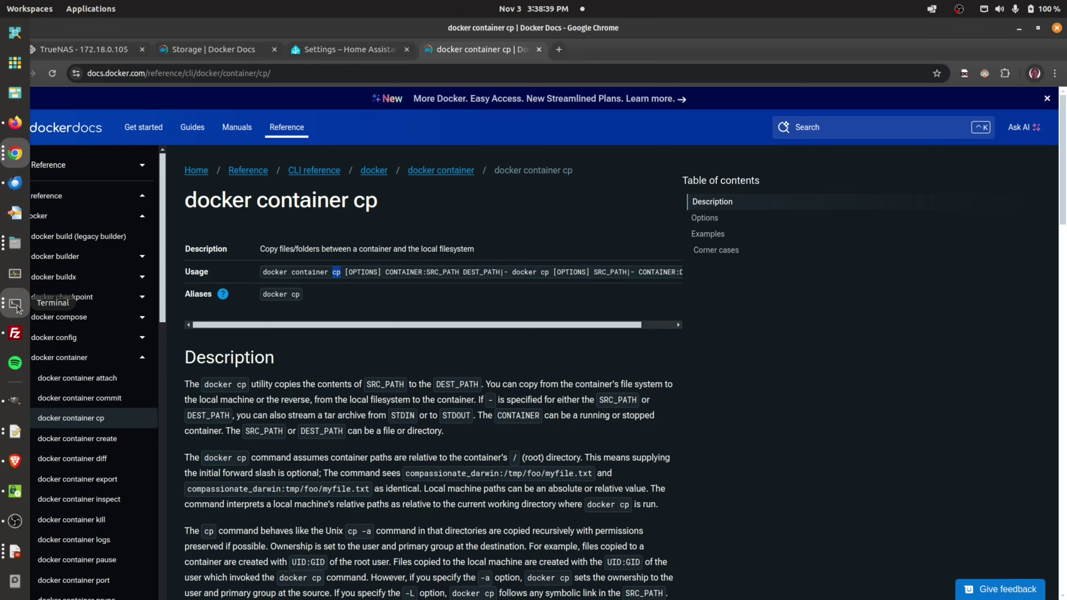
click(15, 304)
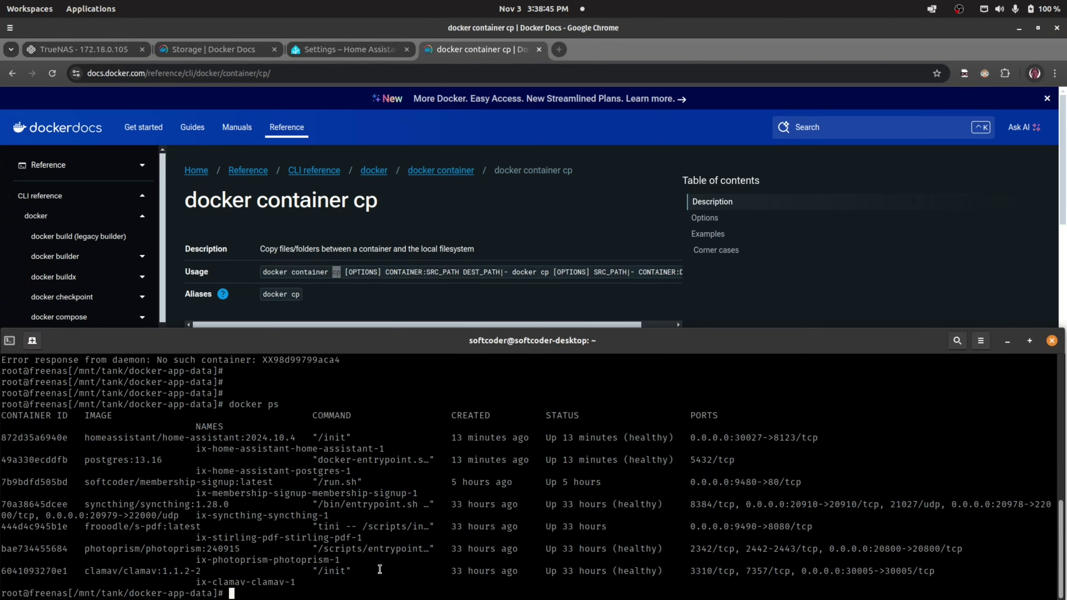
- Create an empty 'test' folder under /mnt/tank/docker-app-data and move into it
key(Return)
key(Return)
key(Return)
key(Return)
key(Return)
key(Return)
key(Return)
key(Return)
key(Return)
key(Return)
key(Return)
key(Return)
key(Return)
key(Return)
key(Return)
key(Return)
key(Return)
key(Return)
key(Return)
key(Return)
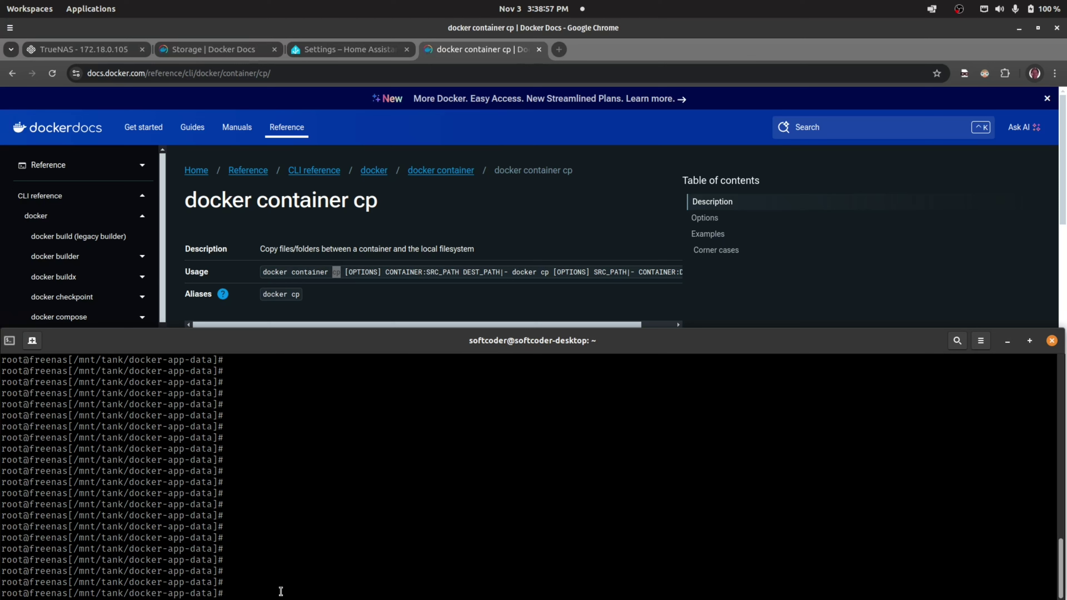
text(ls)
key(Return)
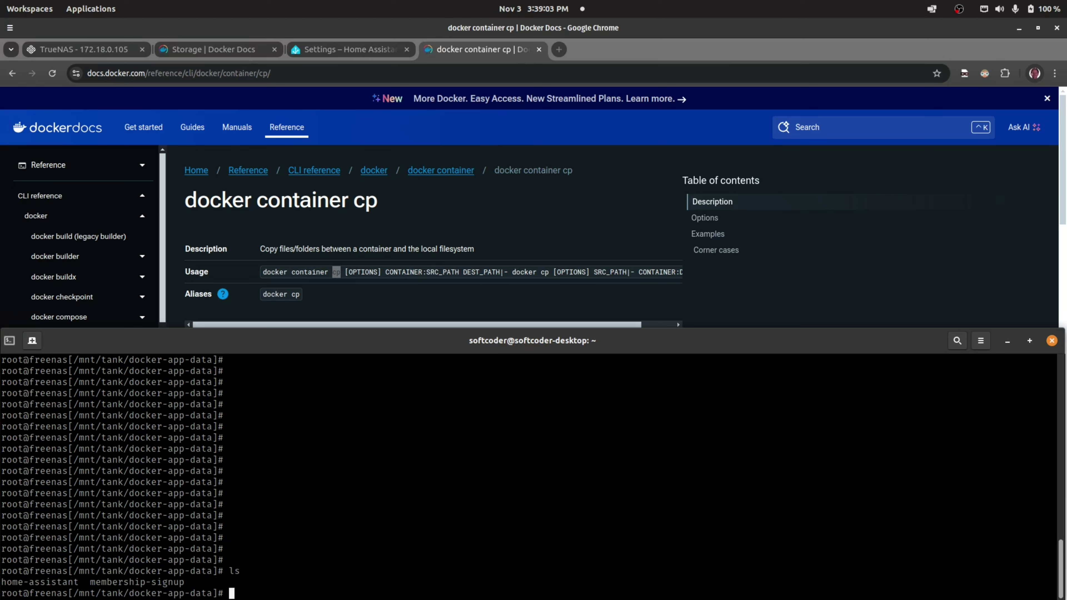
text(mkdir)
text( text)
key(BackSpace)
key(BackSpace)
text(st)
key(Return)
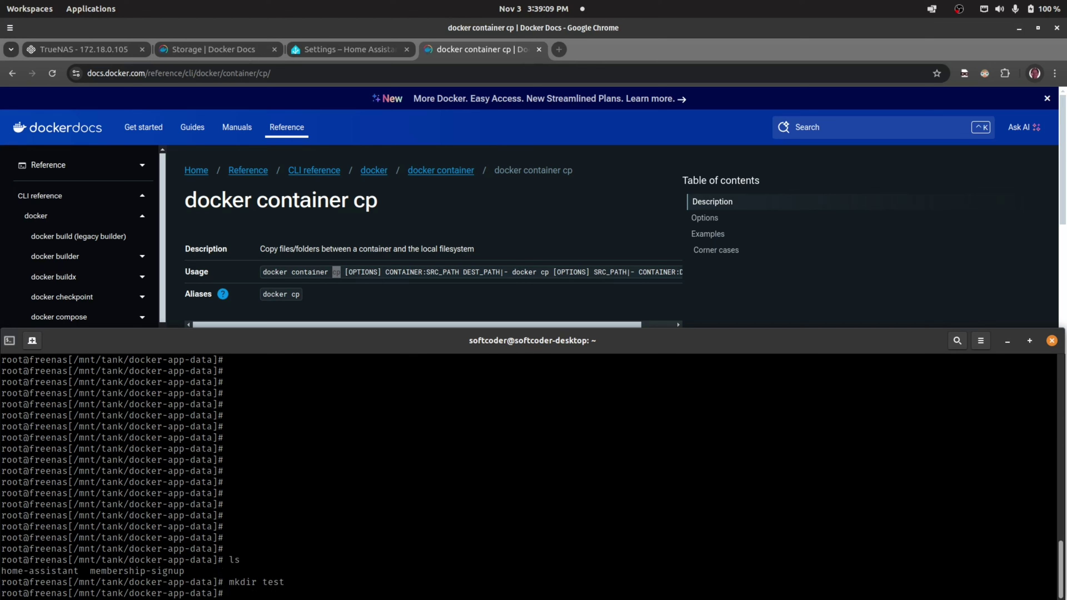
text(cd test)
key(Return)
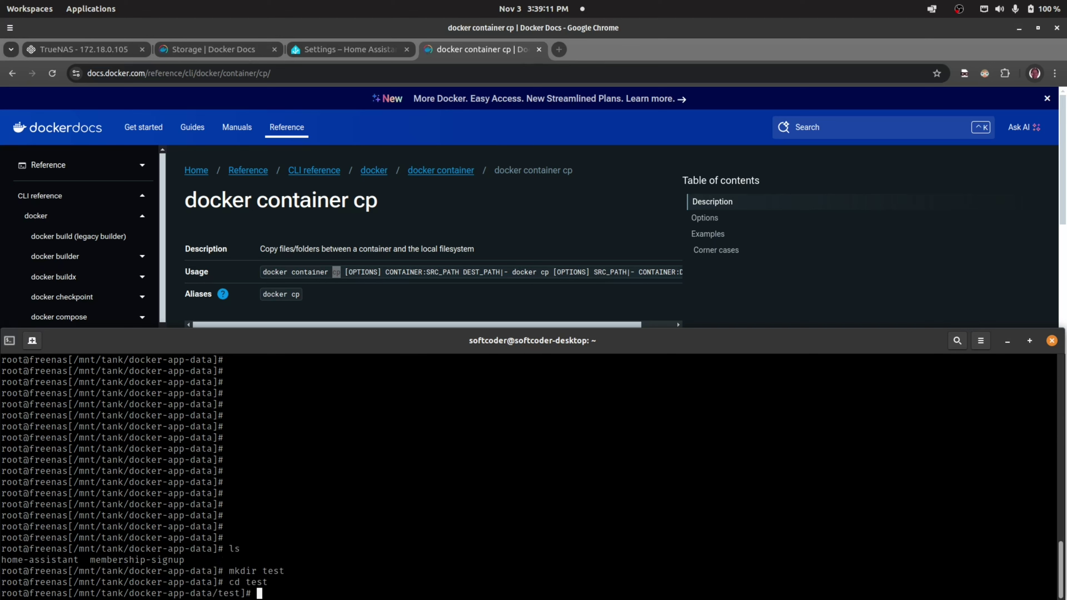
text(ls)
key(Return)
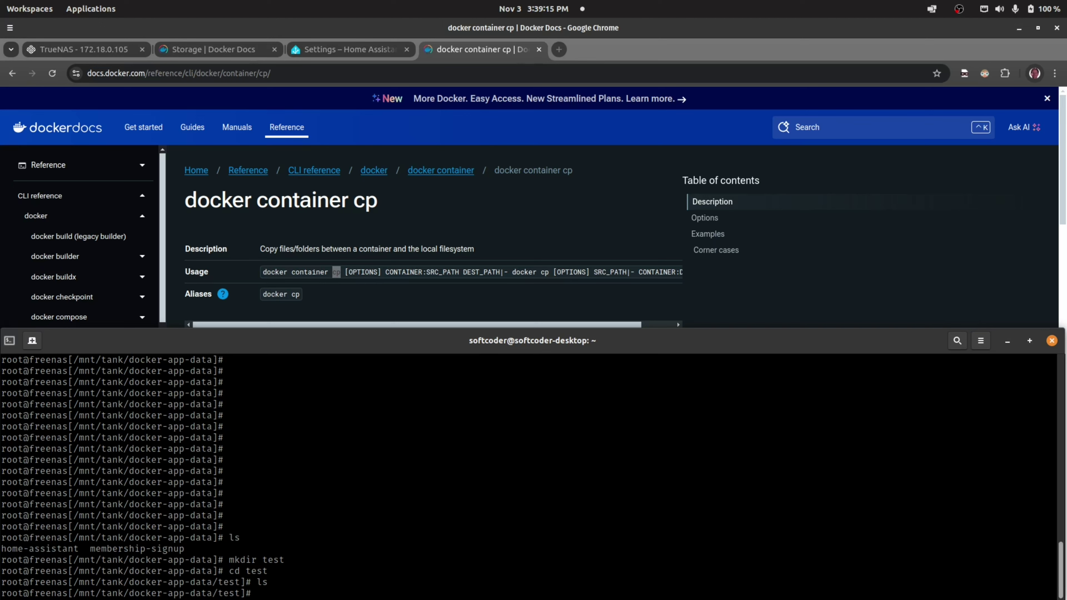
- List running containers with docker ps and select Home Assistant's container ID 872d35a6940e
text(docker ps)
key(Return)
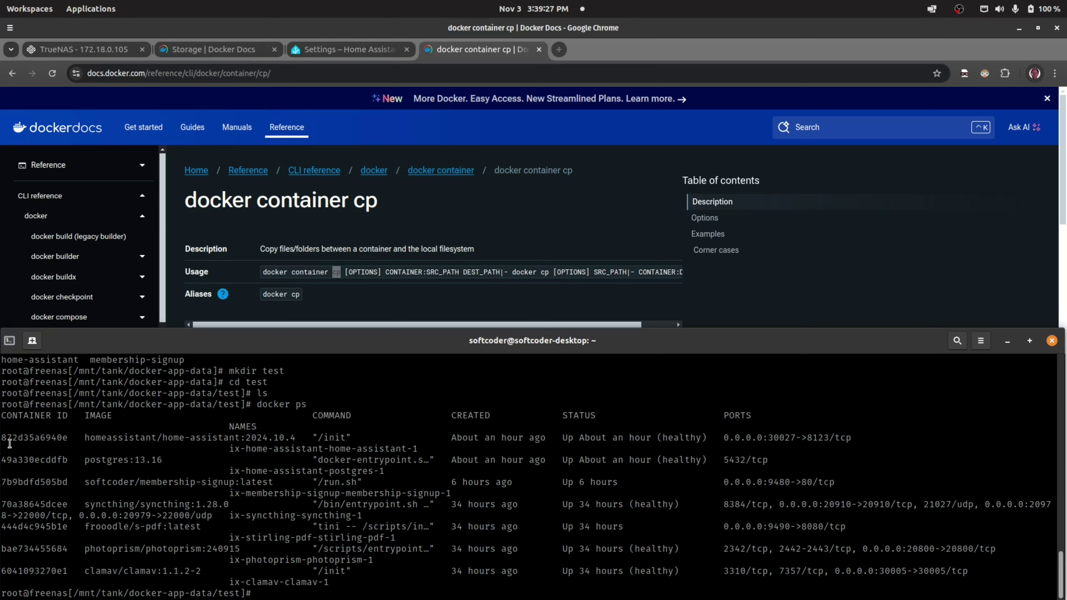
drag(6, 435, 66, 433)
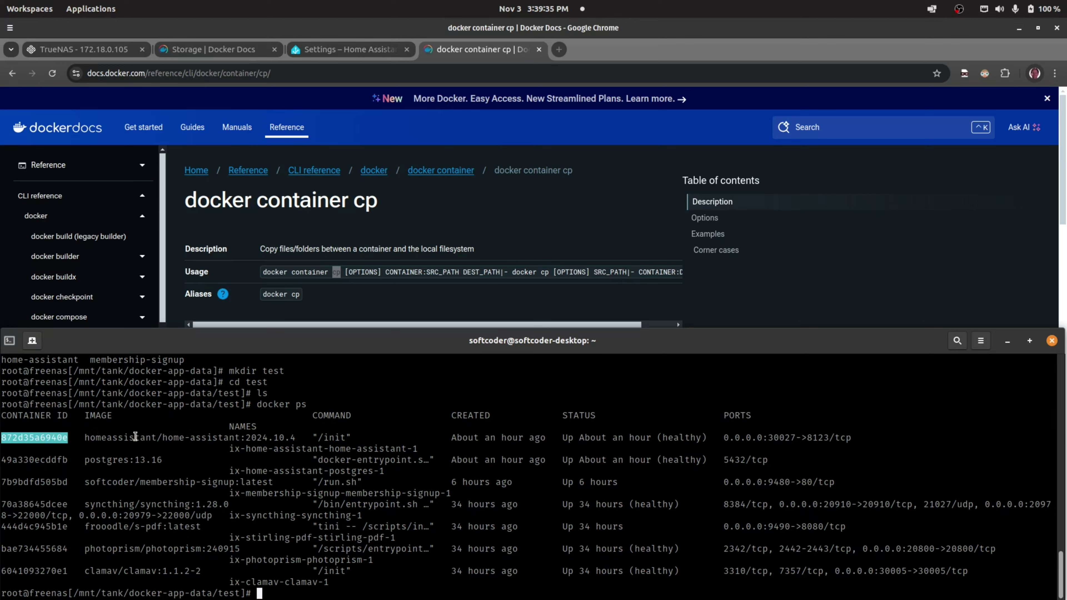
right_click(46, 438)
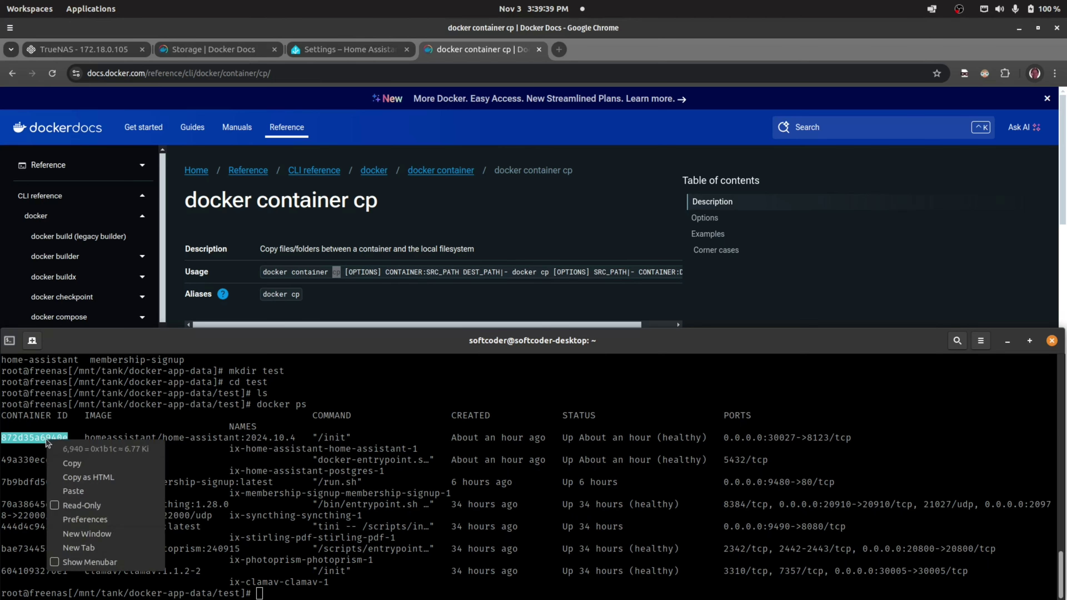
- Copy the container ID and type a docker cp command pulling :/config/ into ./
click(88, 460)
click(364, 580)
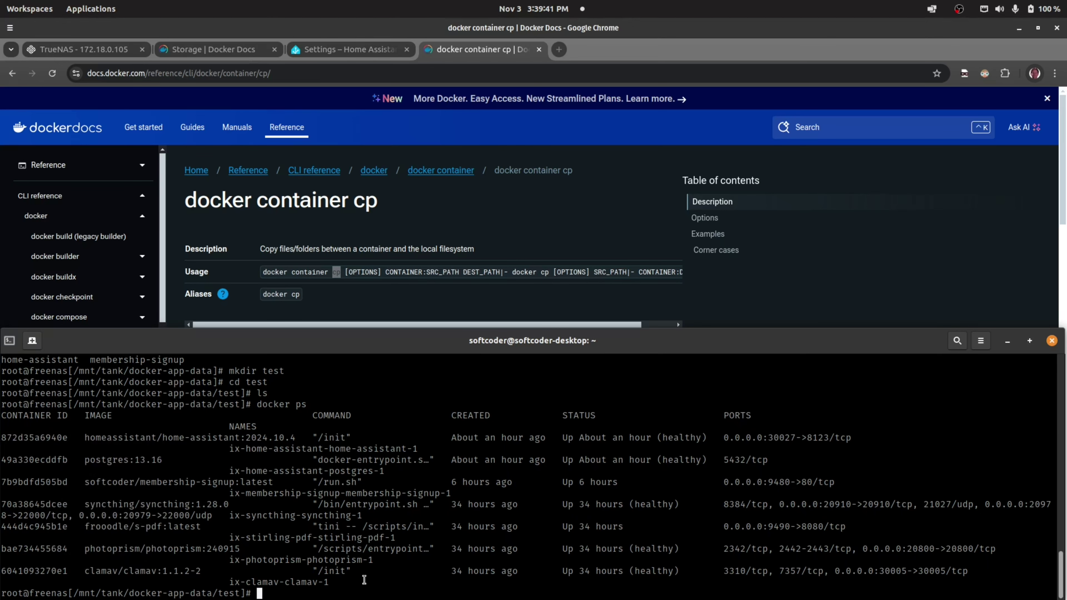
key(Return)
key(Return)
key(Return)
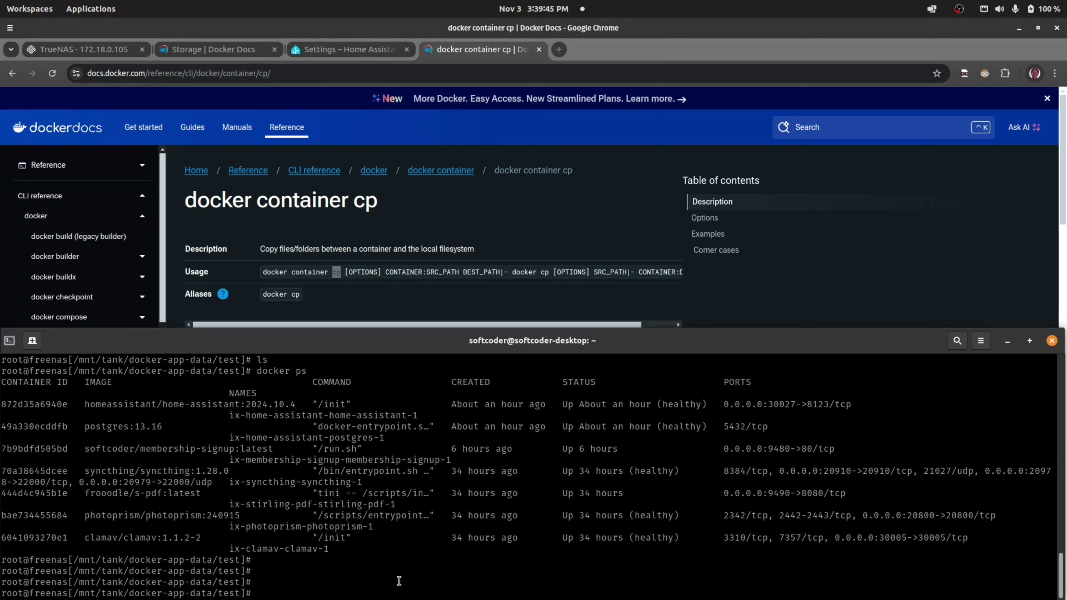
text(docker cp XX98d99799aca4:/config/ ./)
- Replace the placeholder ID so the command reads docker cp 872d35a6940e:/config/ ./
key(Right)
key(Right)
key(Right)
key(Right)
key(Right)
key(Right)
key(Right)
key(Right)
key(Right)
key(Right)
key(Right)
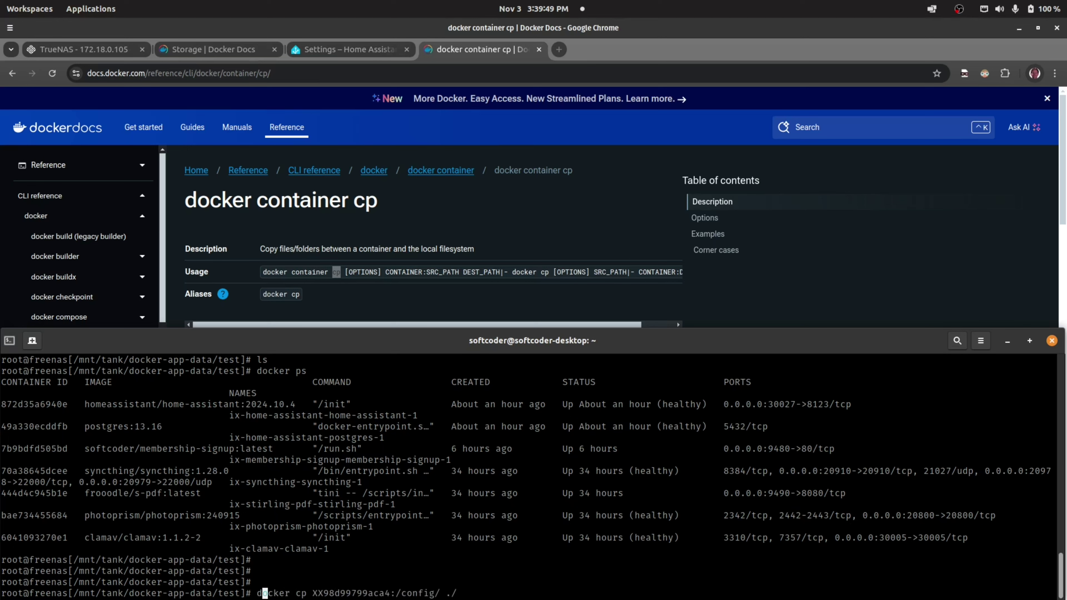
key(Left)
key(Delete)
key(Delete)
key(Delete)
key(Delete)
key(Delete)
key(Delete)
key(Delete)
key(Delete)
key(Delete)
key(Delete)
key(Delete)
key(Delete)
key(Delete)
key(Delete)
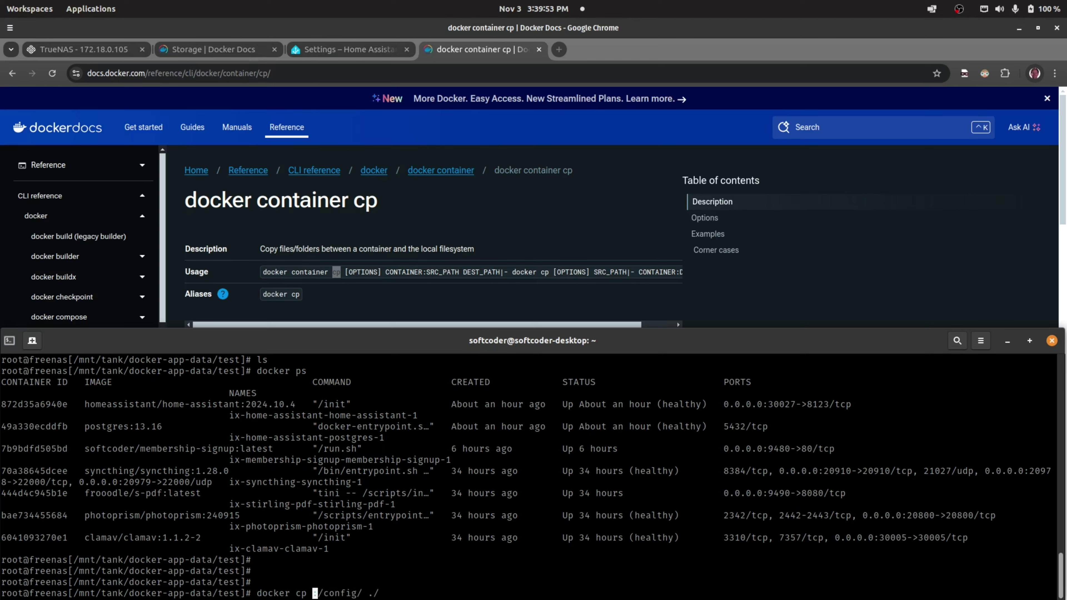
key(ctrl+shift+v)
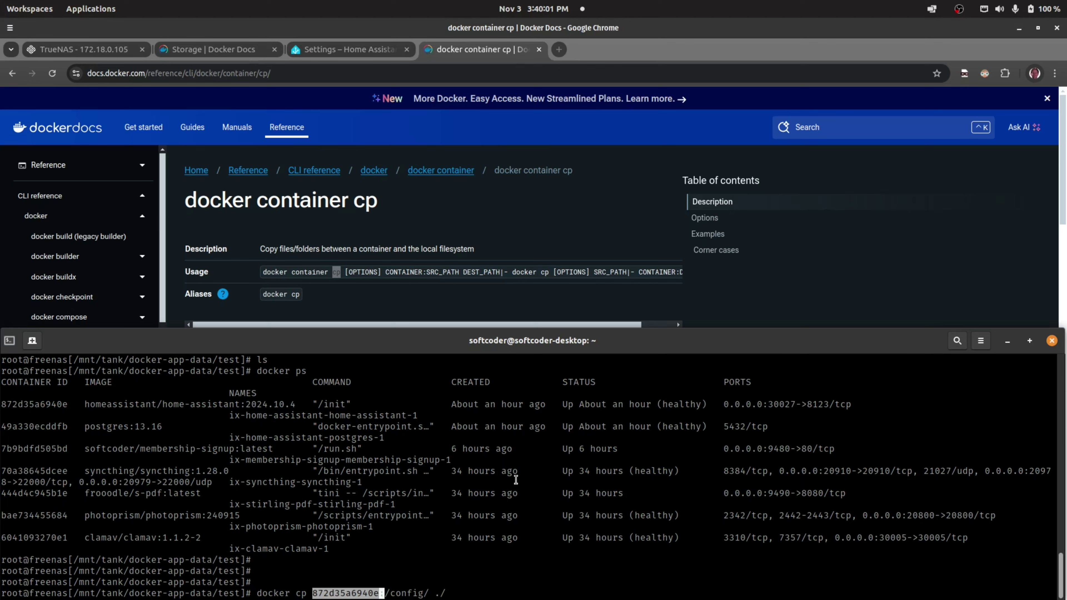
key(Right)
key(Right)
key(Right)
key(Right)
key(Right)
key(Right)
key(Right)
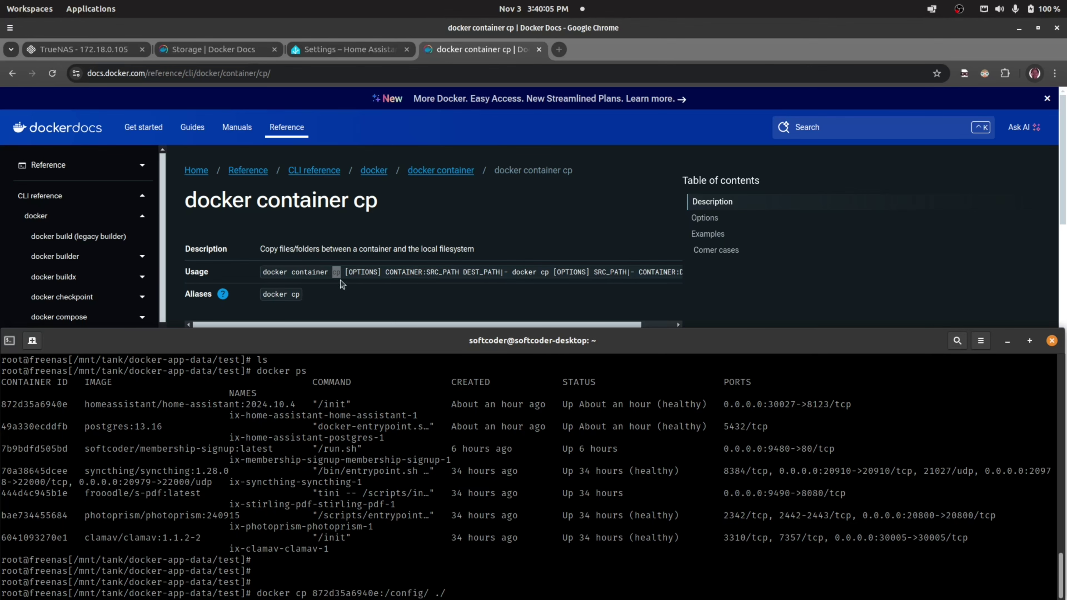
click(345, 54)
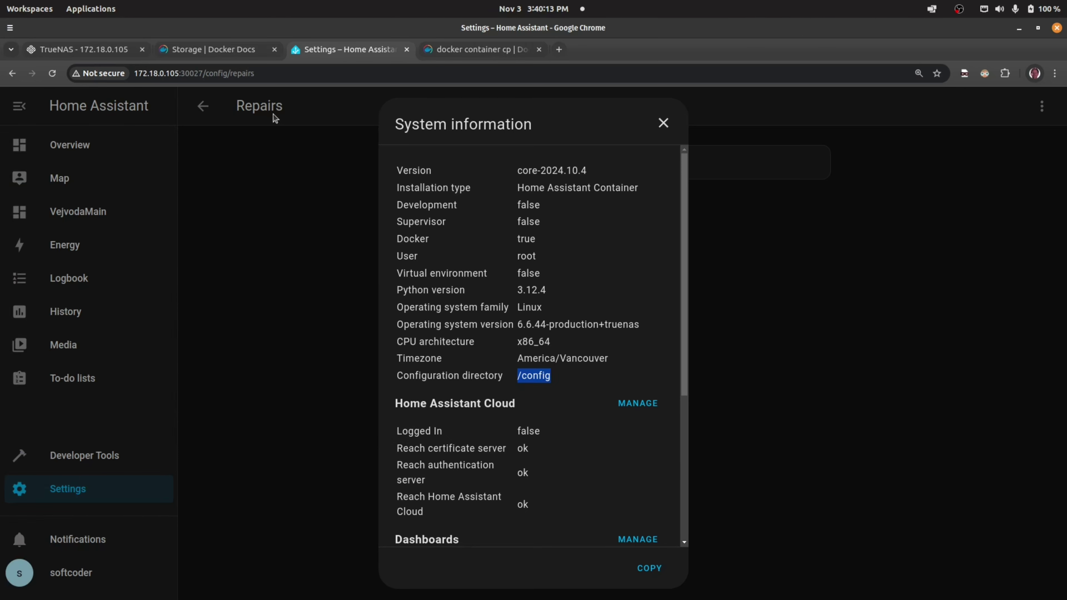
- Run docker cp to copy Home Assistant's 497MB config folder into the test folder
mouse_move(4, 334)
click(16, 305)
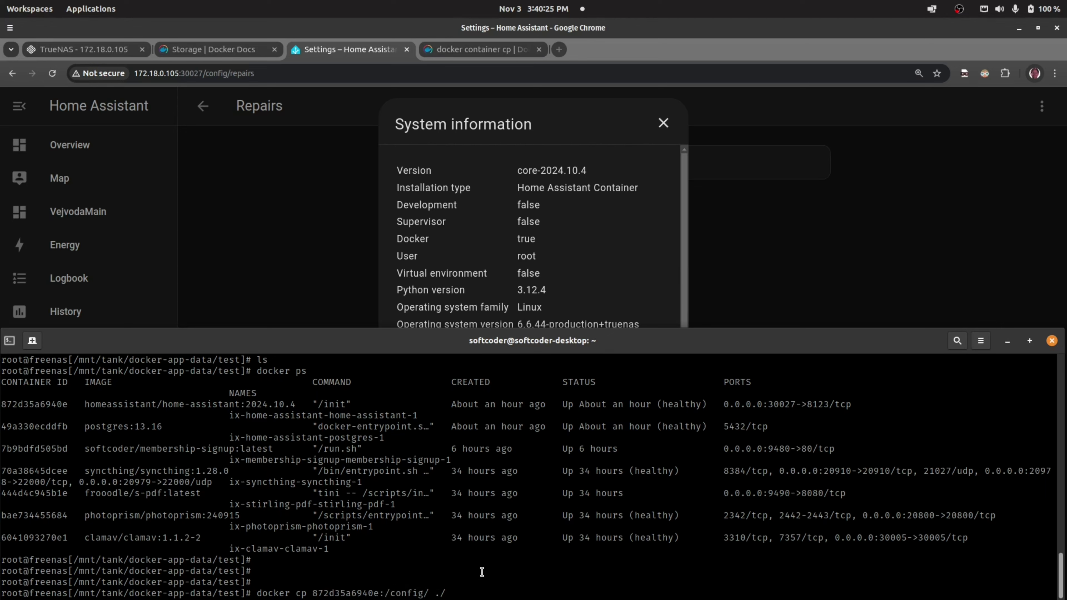
key(Right)
key(Right)
key(Right)
key(Right)
key(Right)
key(Left)
key(Left)
key(Left)
key(Left)
key(Right)
key(Right)
key(Right)
key(Right)
key(Left)
key(Left)
key(Left)
key(Left)
key(Left)
key(Left)
key(Left)
key(Left)
key(Left)
key(Left)
key(Left)
key(Left)
key(Left)
key(Left)
key(Left)
key(Left)
key(Left)
key(Left)
key(Left)
key(Left)
key(Left)
key(Left)
key(Left)
key(Left)
key(Left)
key(Left)
key(Left)
key(Left)
key(Left)
key(Left)
key(Left)
key(Left)
key(Left)
key(Left)
key(End)
key(Return)
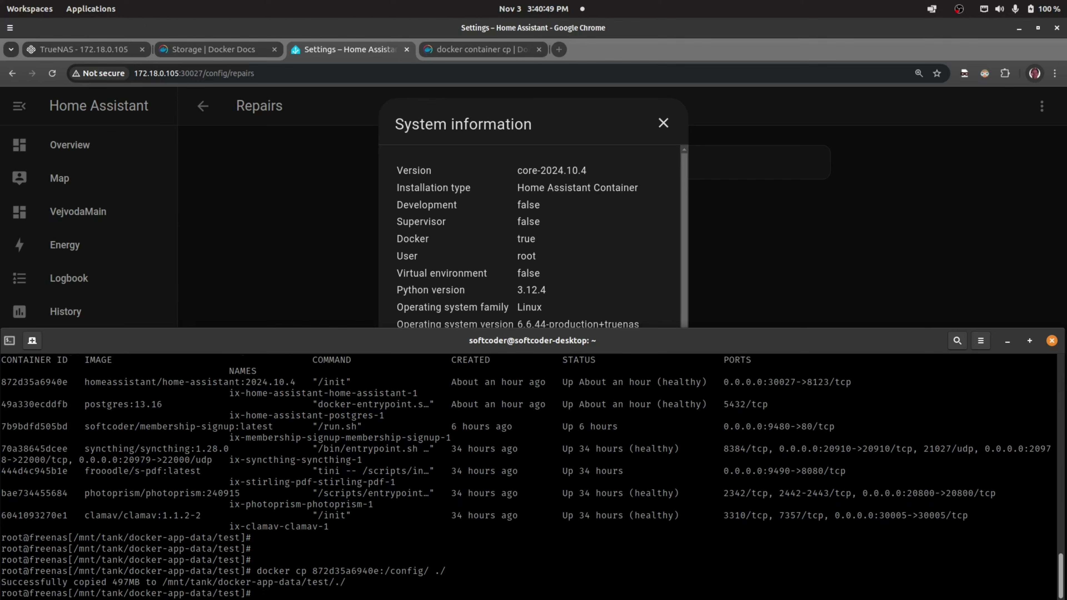
- List the copied config folder in detail, showing configuration.yaml and home-assistant.log
text(ls)
key(Return)
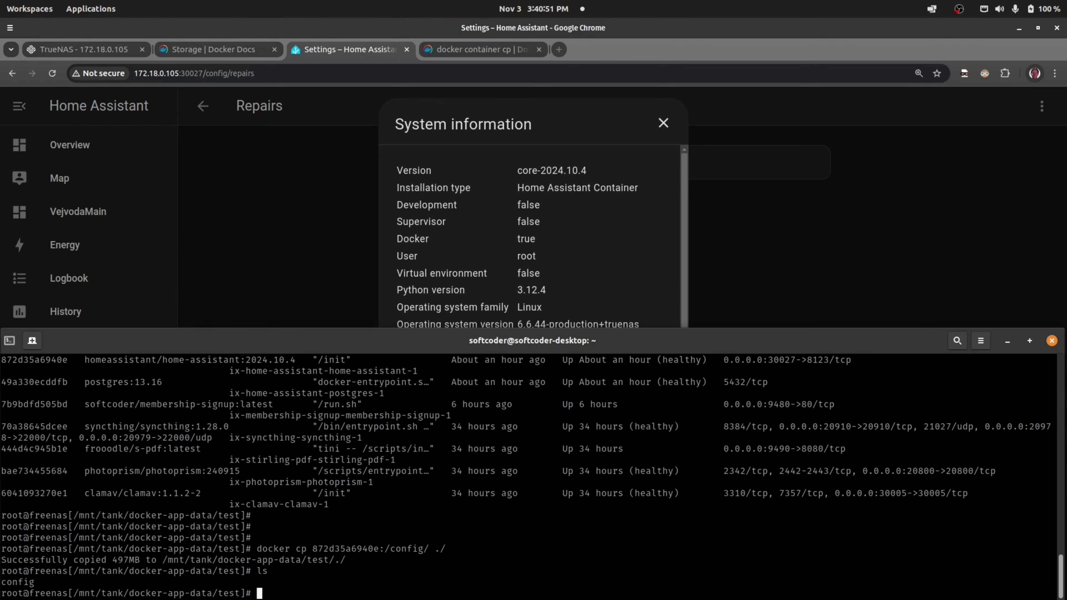
text(cd config/)
key(Return)
text(ls -la)
key(Return)
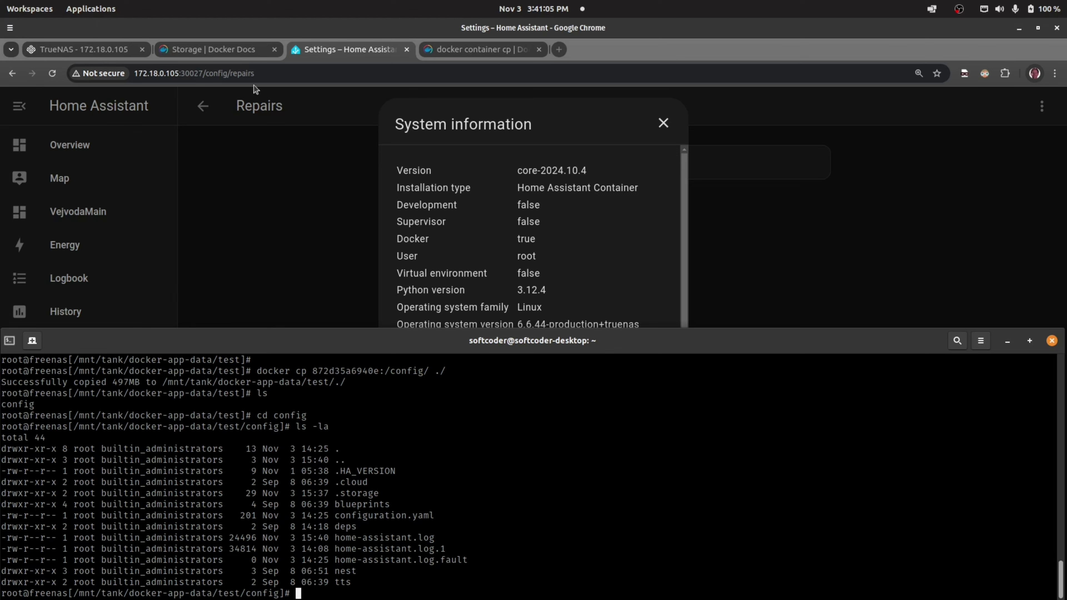
click(352, 50)
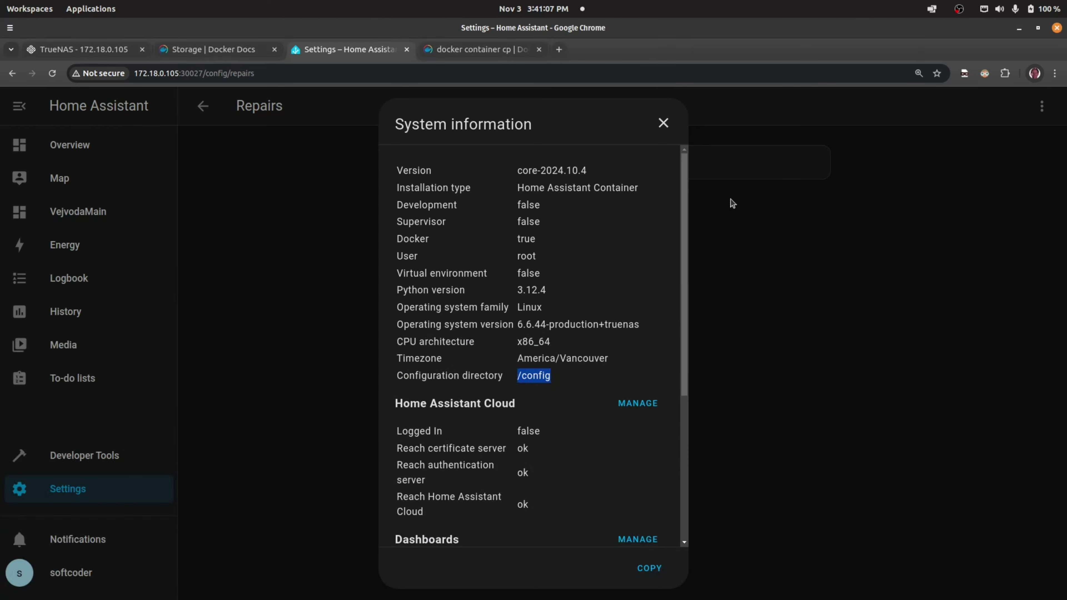
- Close Home Assistant's system information, view its Overview, then return to the TrueNAS installed apps list
click(666, 121)
click(69, 143)
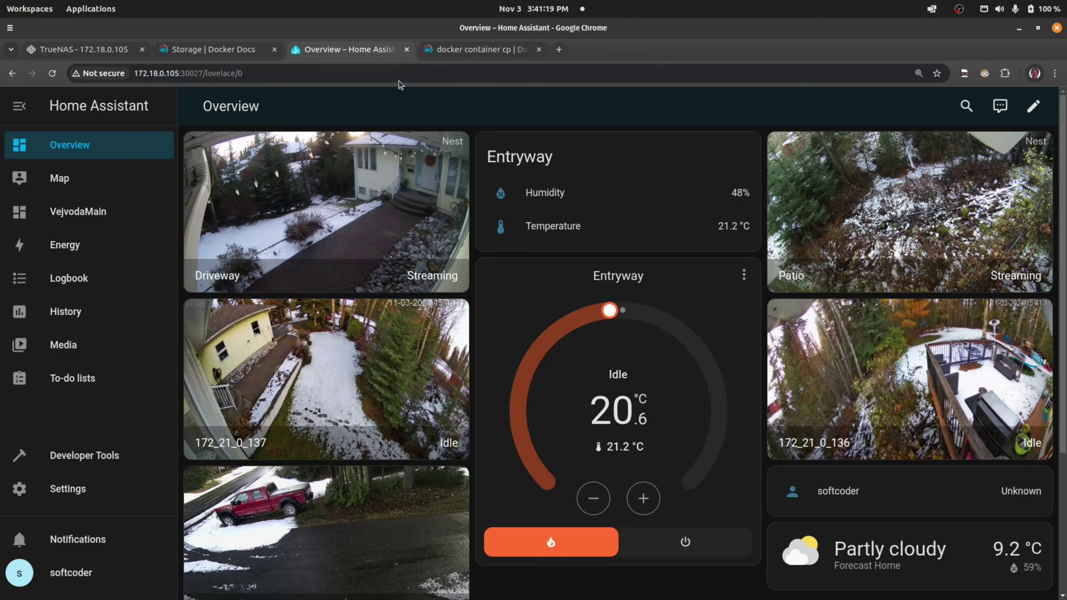
click(474, 51)
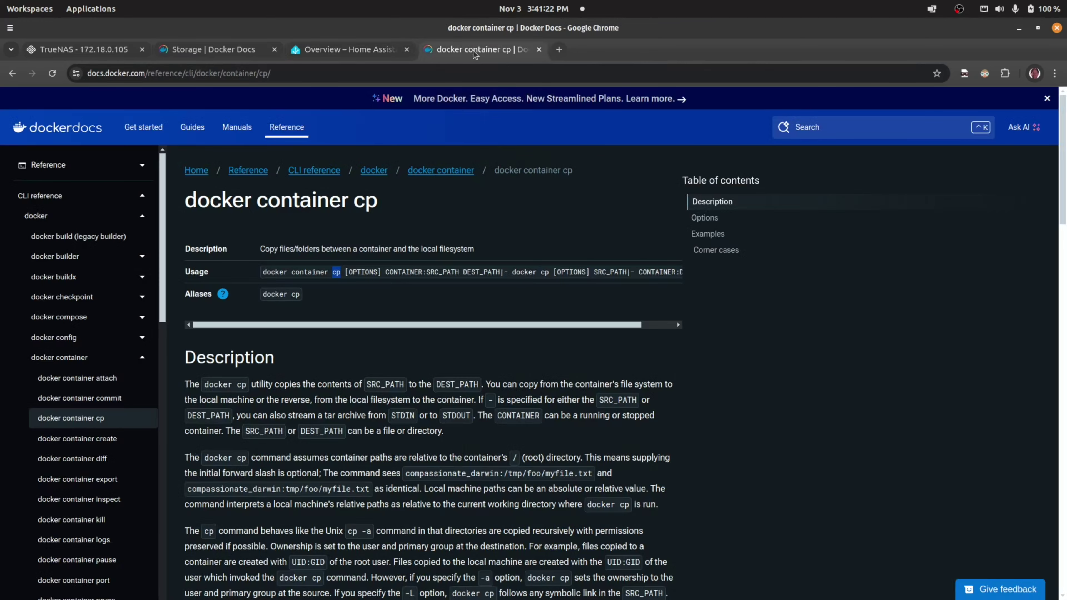
click(90, 51)
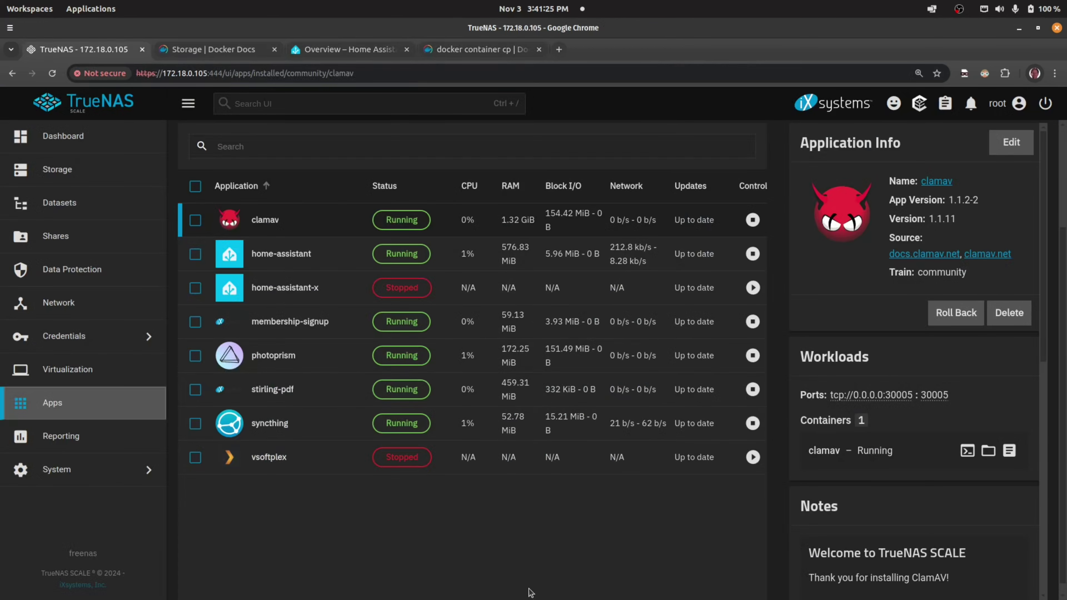
- Stop the home-assistant app, then open the Discover Apps catalogue of 113 apps
click(347, 253)
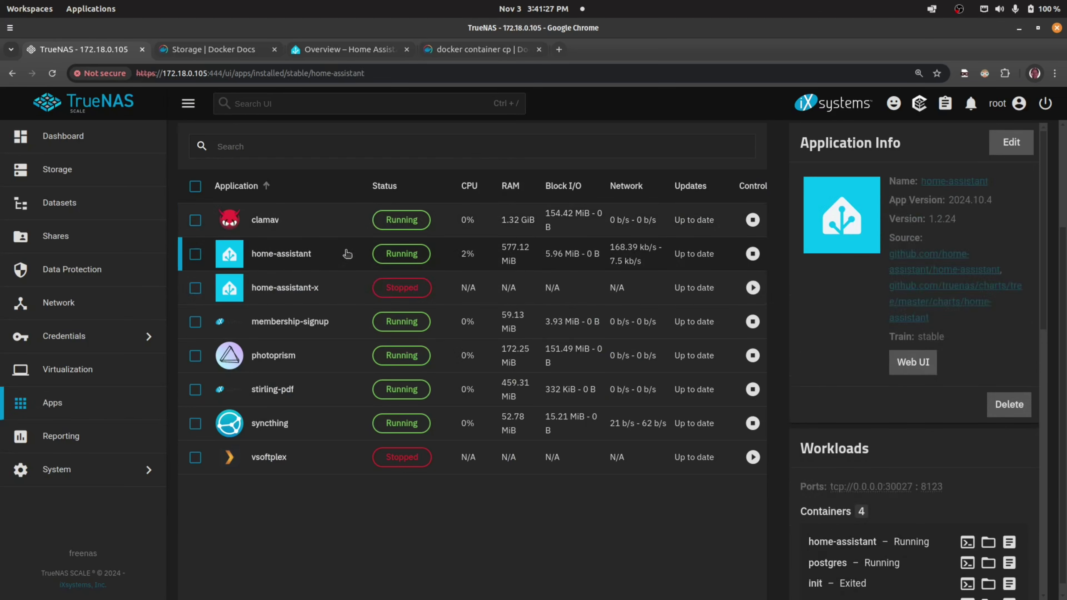
click(756, 254)
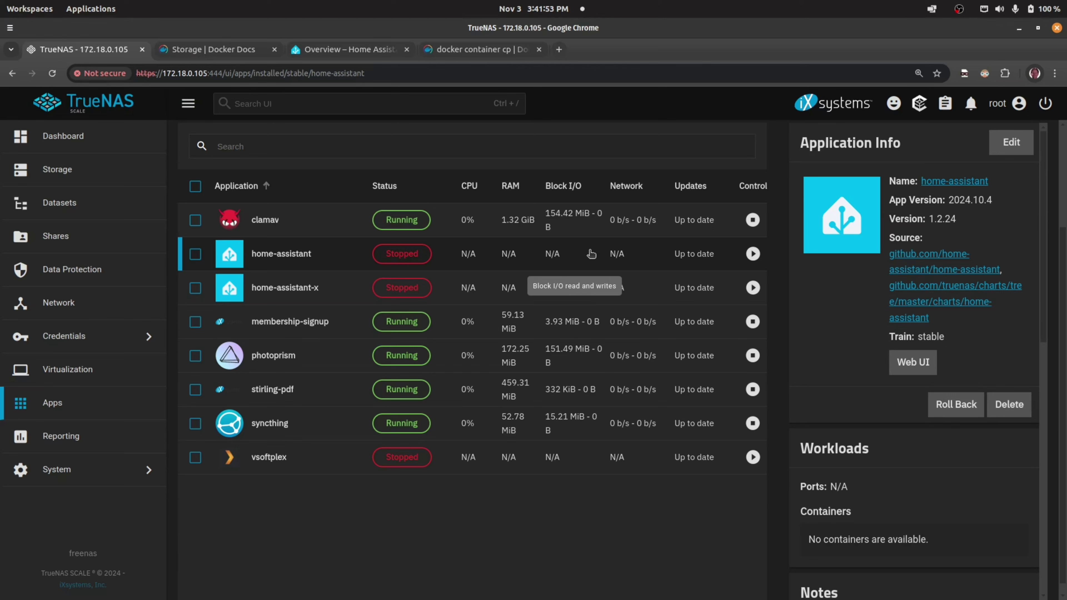
click(341, 293)
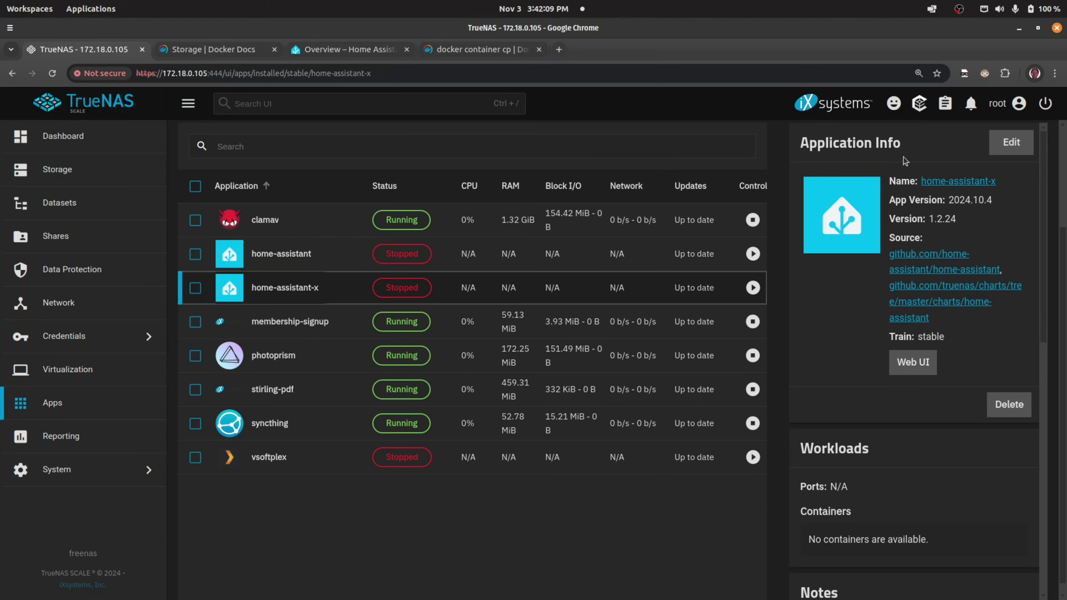
click(165, 387)
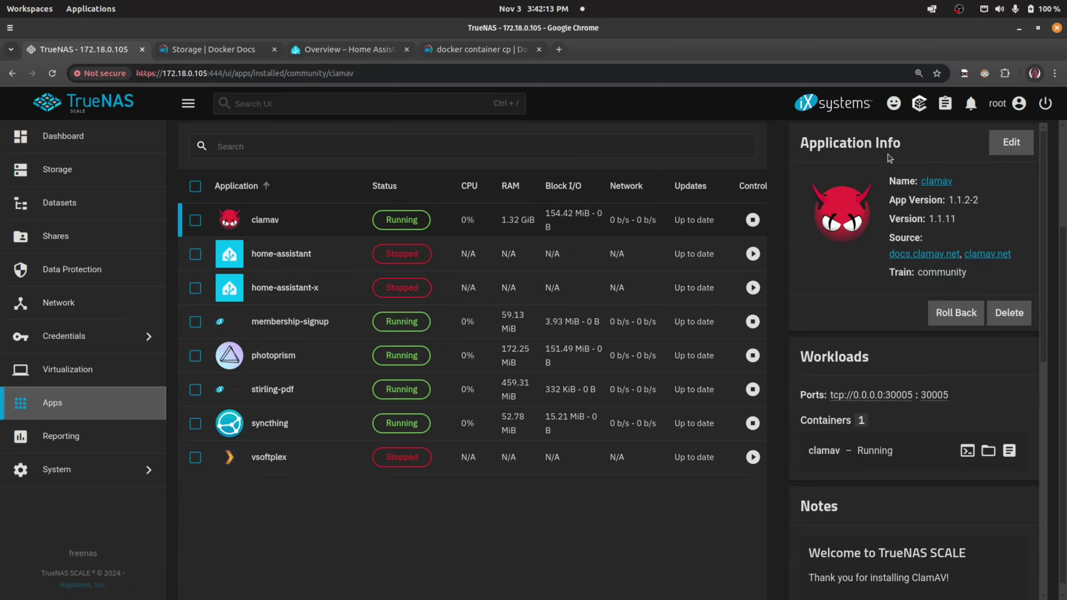
scroll(890, 159, up, 3)
click(968, 167)
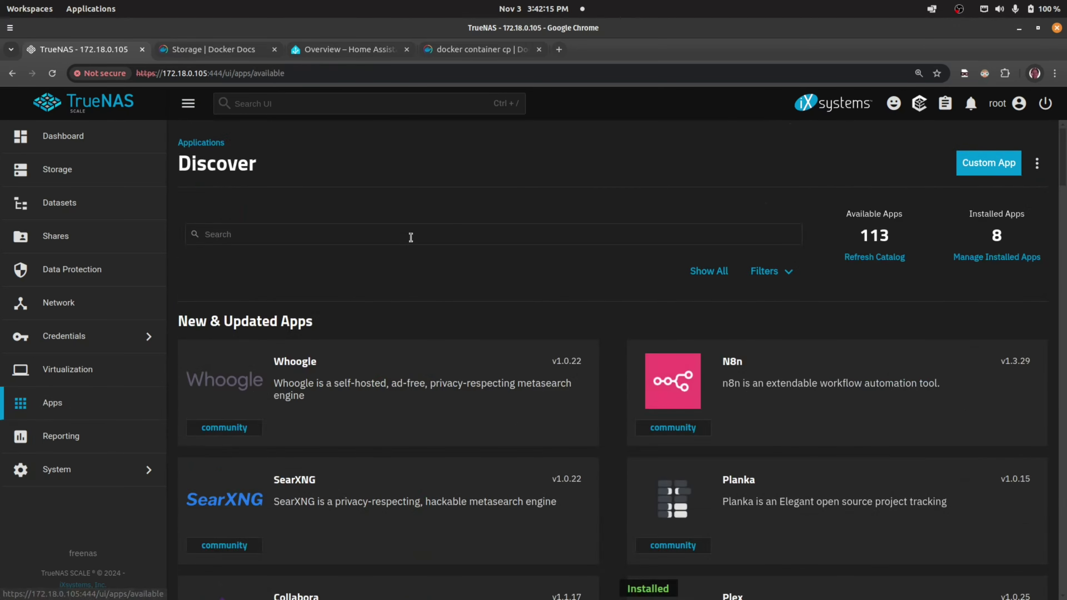
- Search the catalogue for 'home' and start installing another Home Assistant instance
click(279, 231)
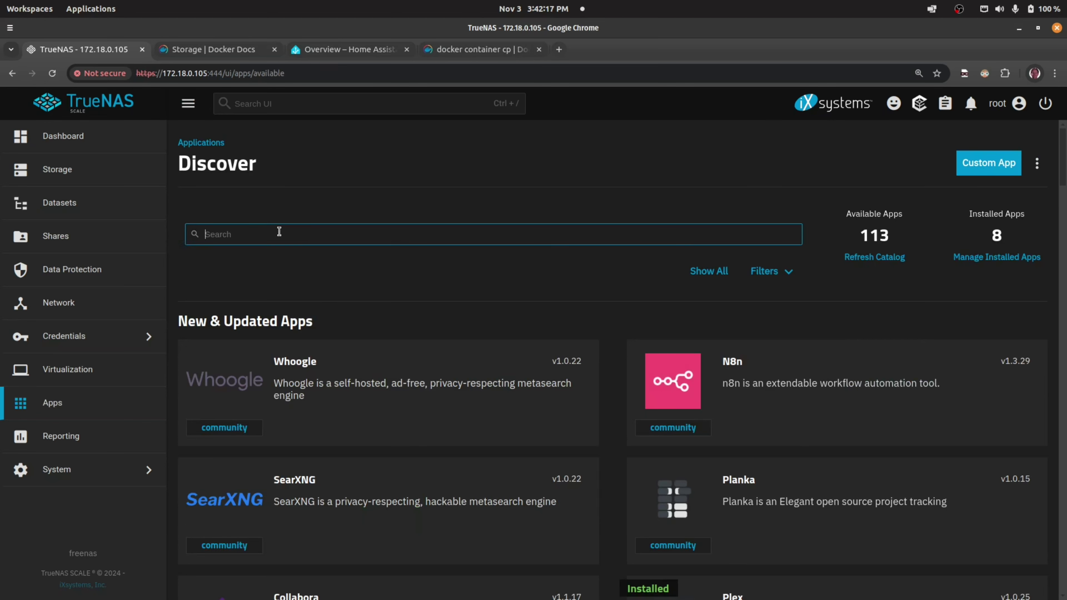
text(home ass)
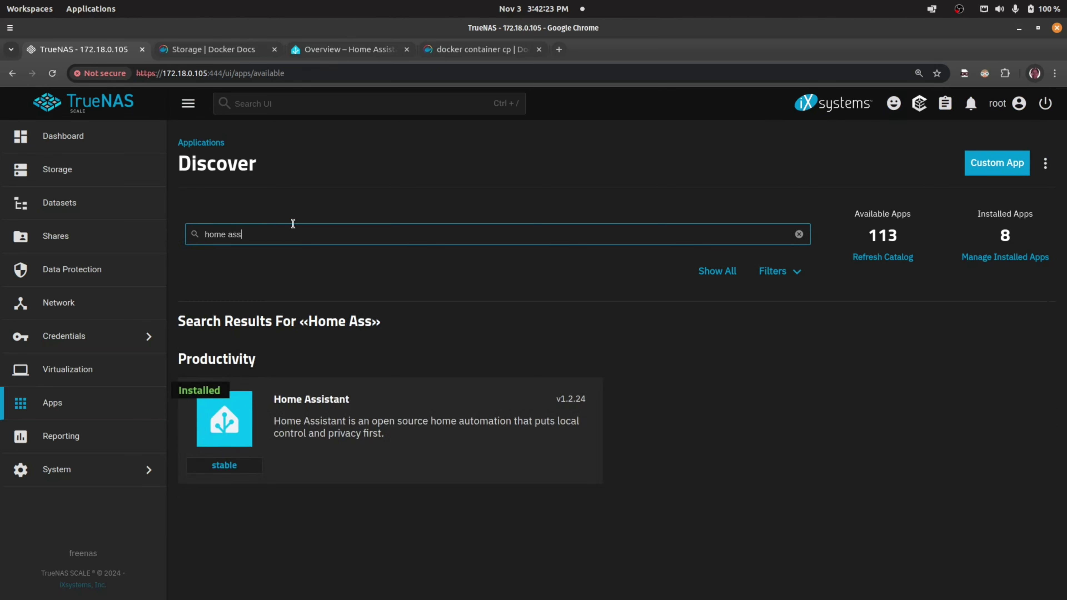
click(281, 435)
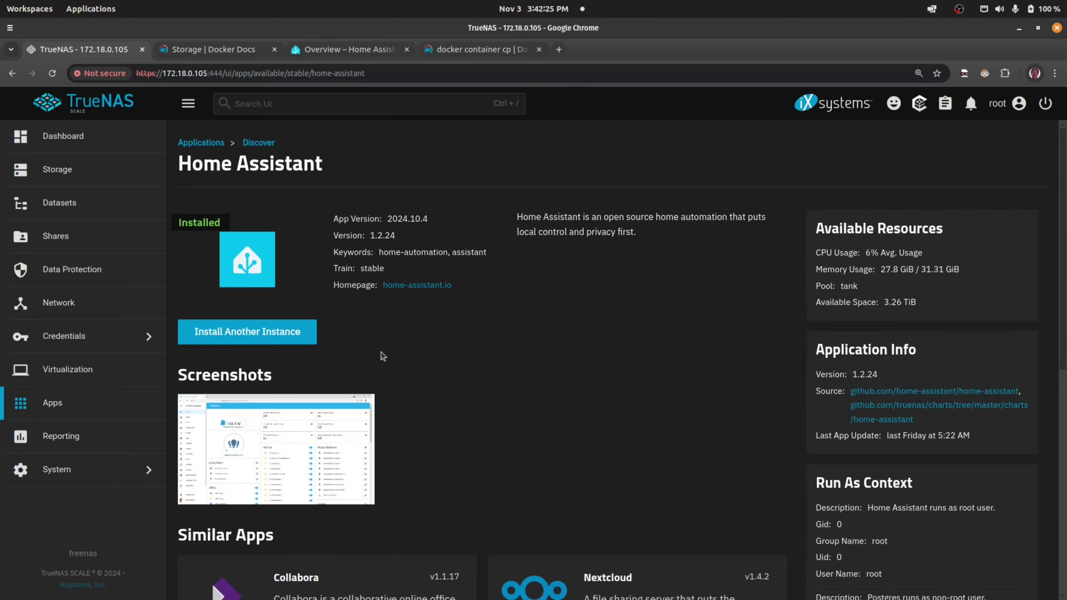
click(275, 334)
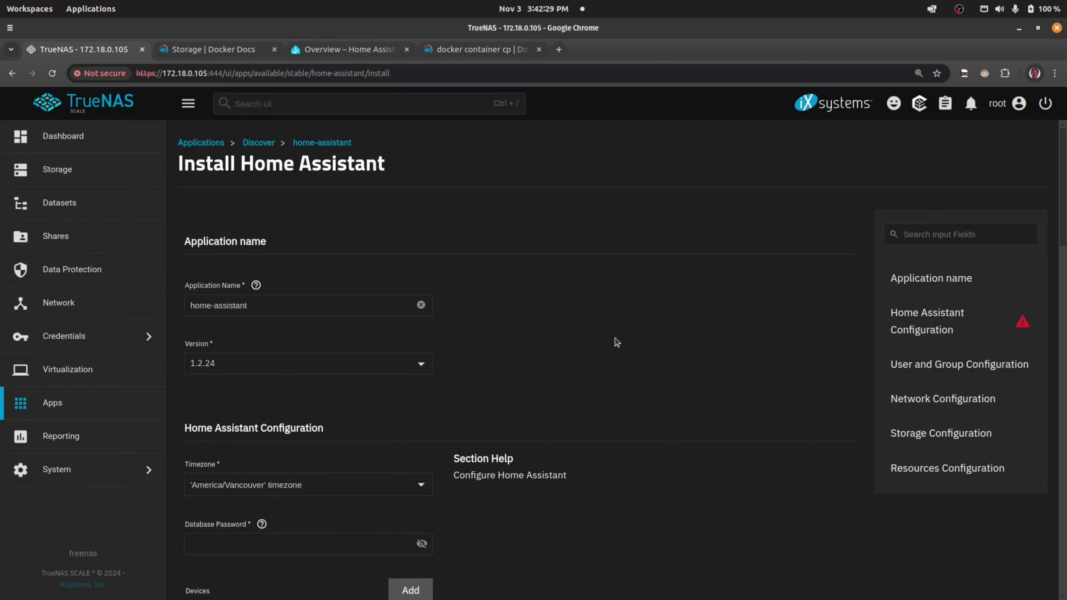
- Enter the database password in the install form
scroll(316, 382, down, 3)
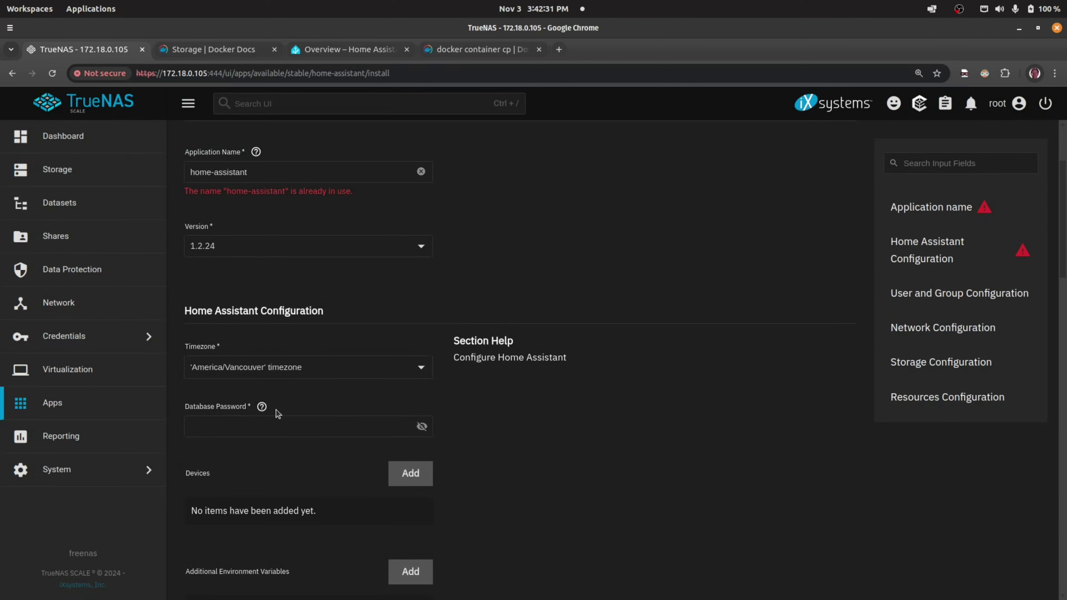
click(296, 424)
text(p)
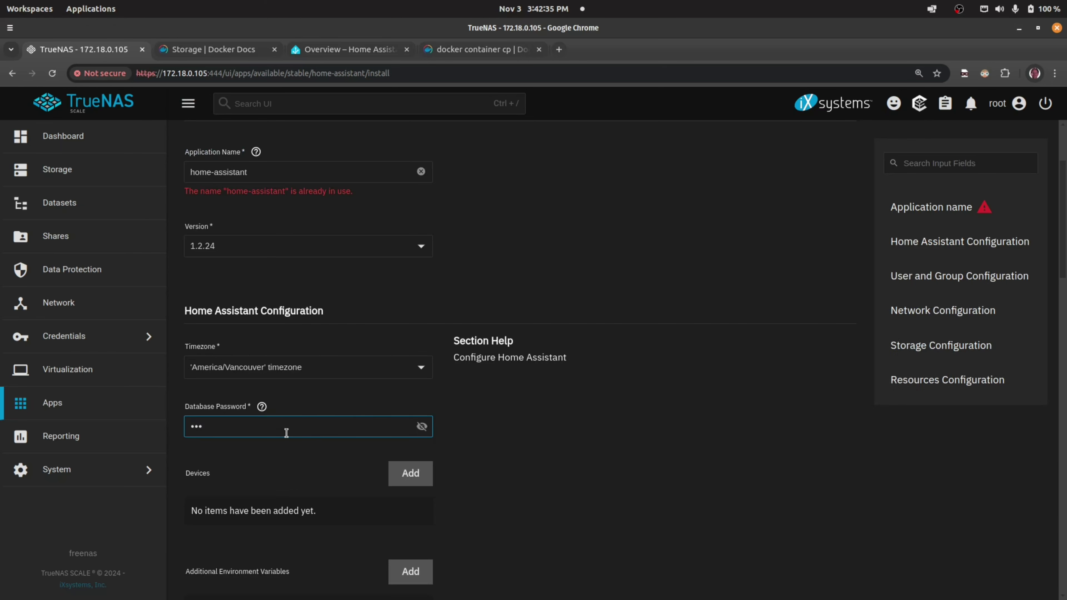
double_click(268, 432)
text(test)
- Set the Config Storage Type to Host Path
scroll(646, 444, down, 4)
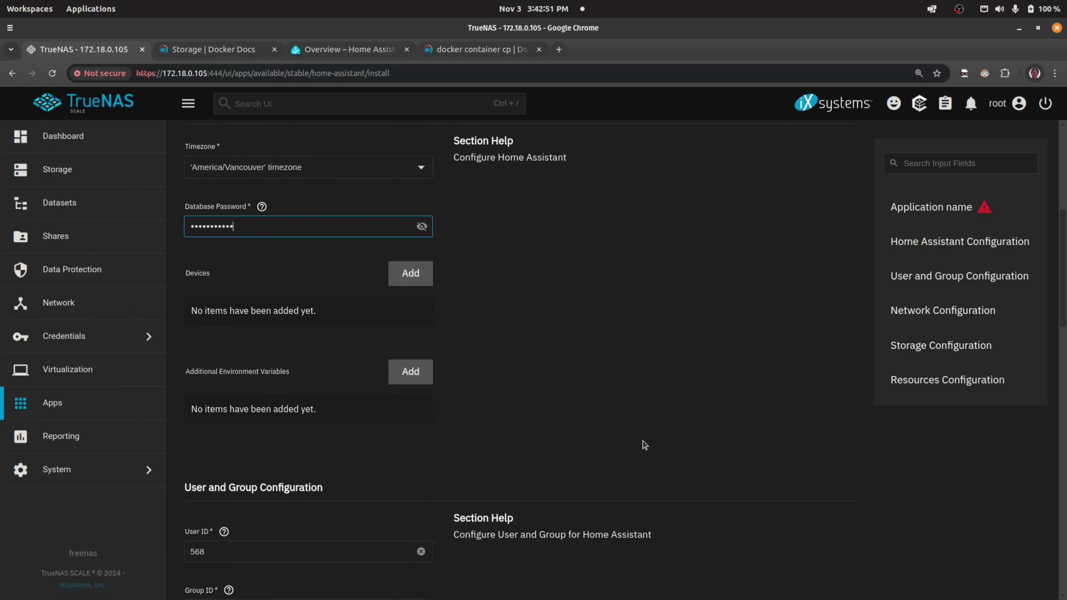
scroll(510, 468, down, 9)
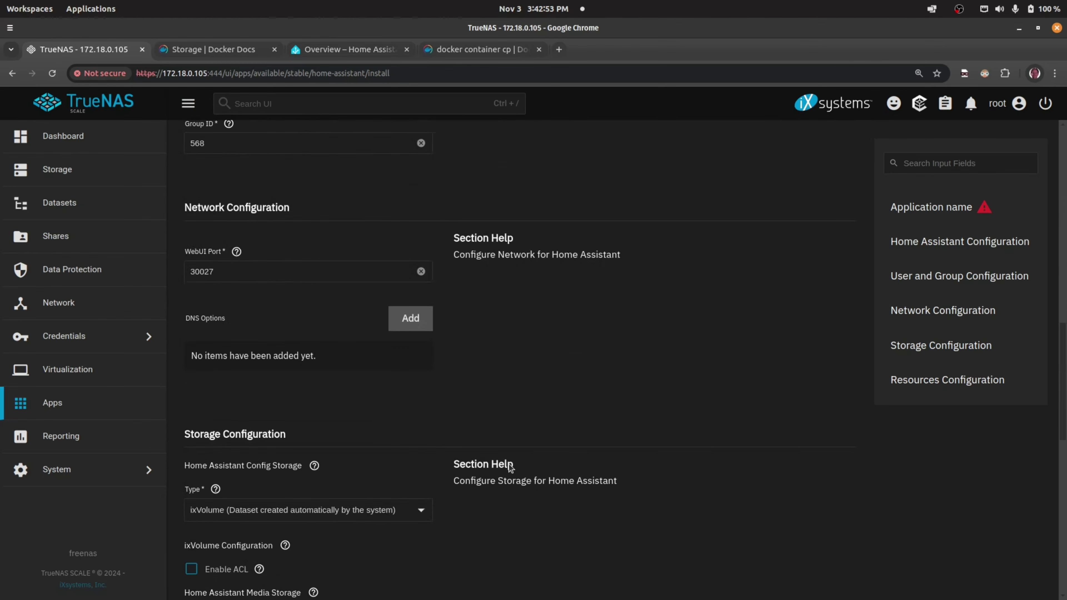
scroll(377, 462, down, 4)
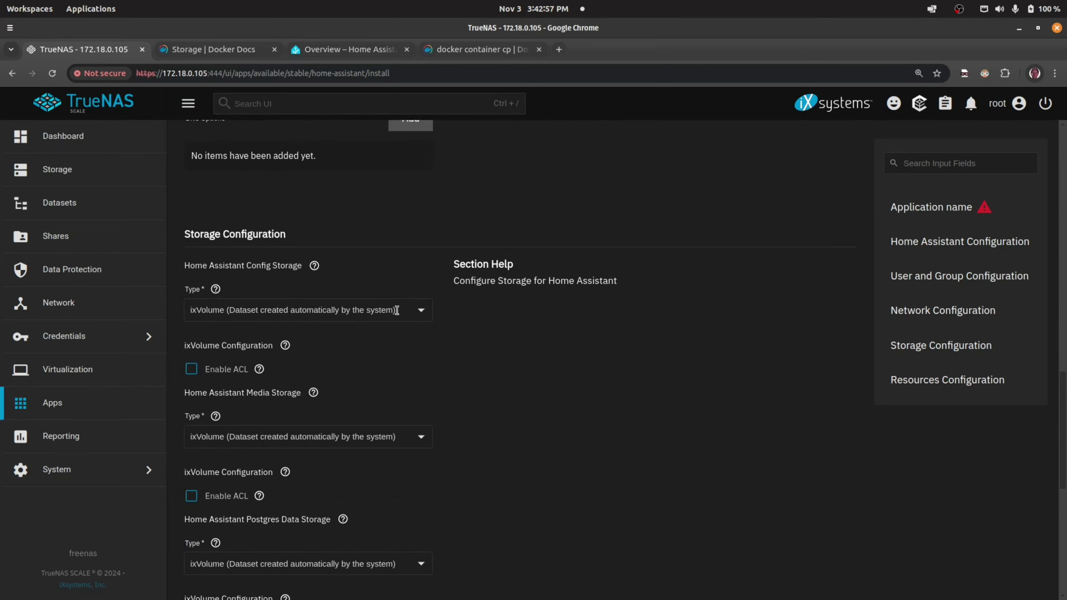
click(422, 314)
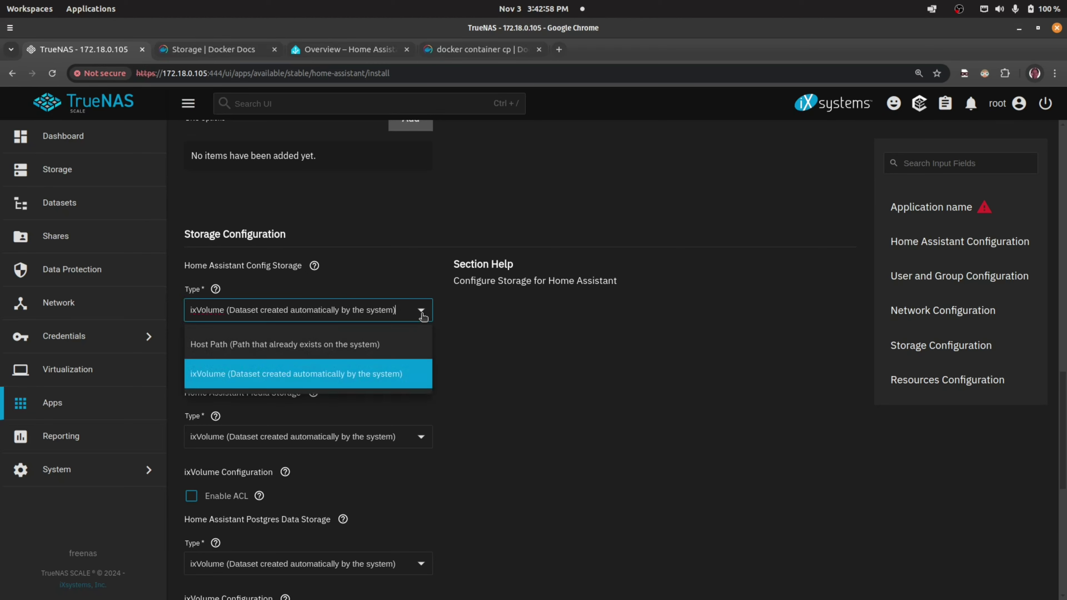
click(344, 344)
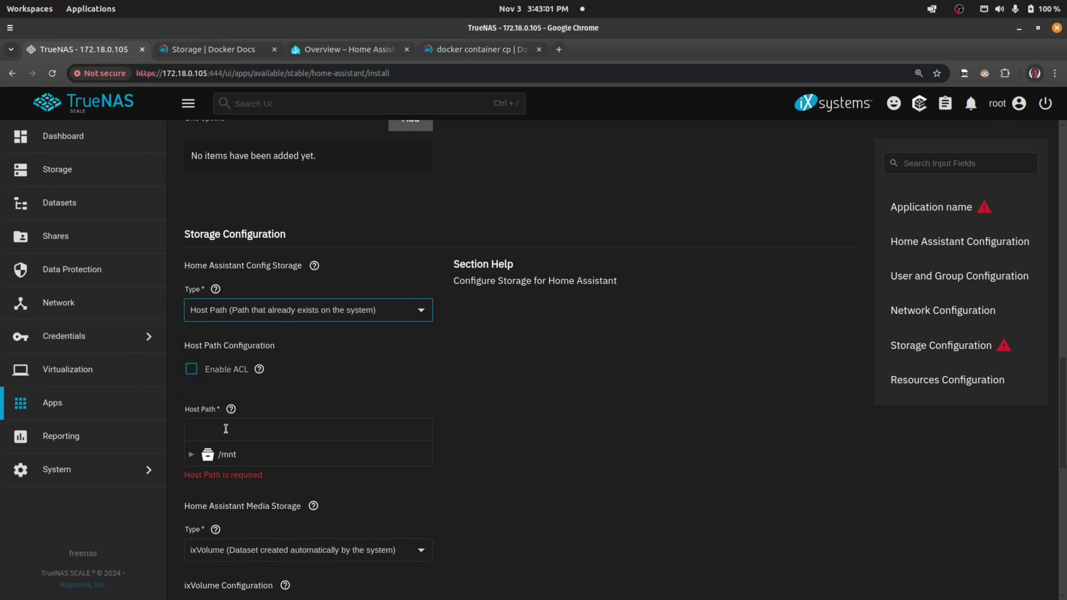
- Browse /mnt > tank > docker-app-data > test and select config as the host path
click(207, 453)
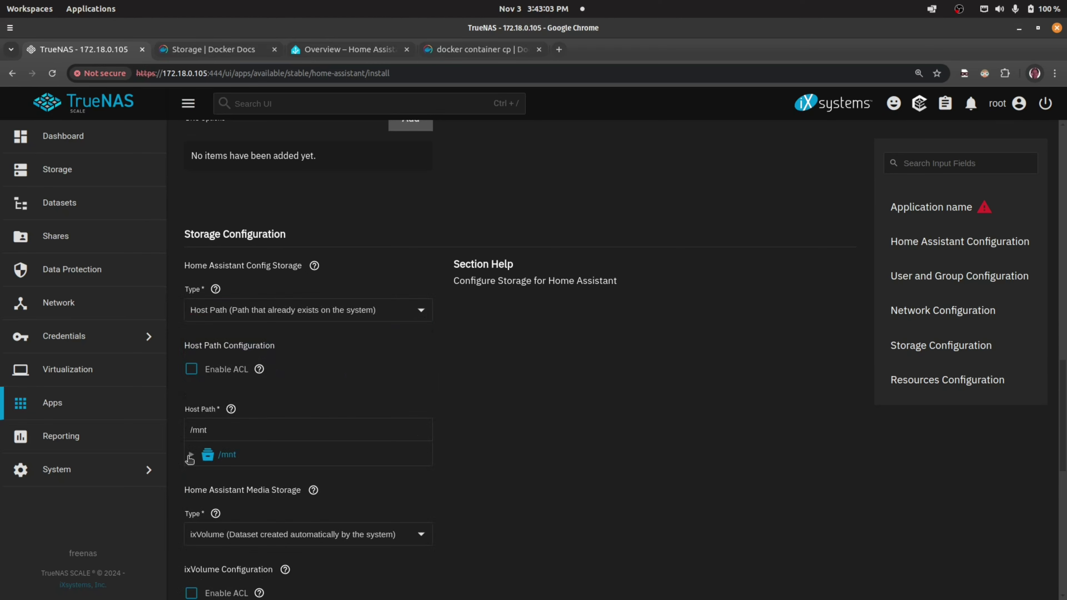
click(191, 455)
click(204, 477)
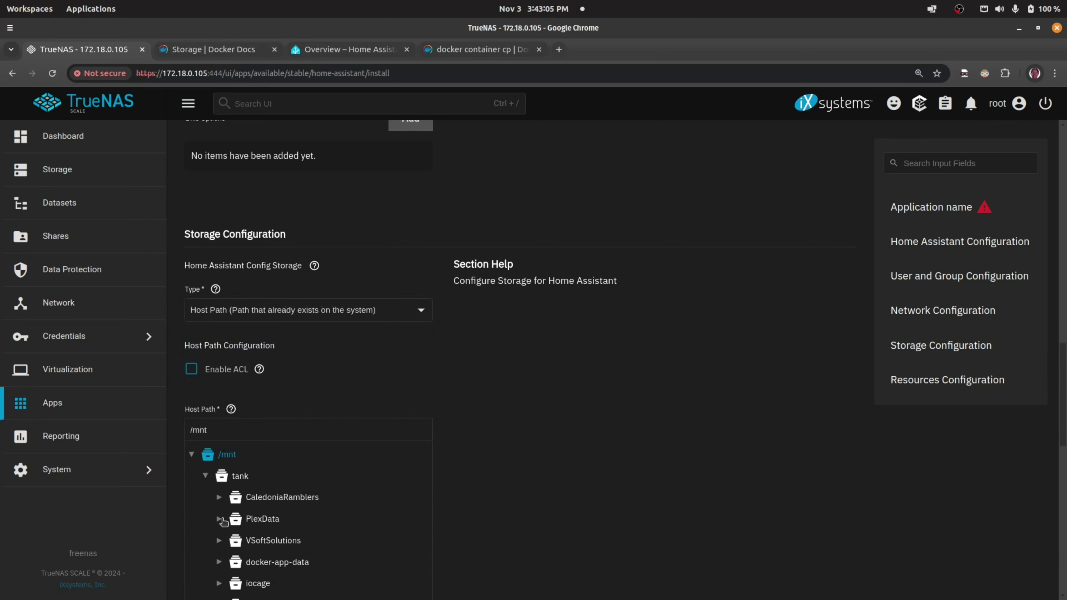
click(219, 562)
scroll(269, 551, down, 1)
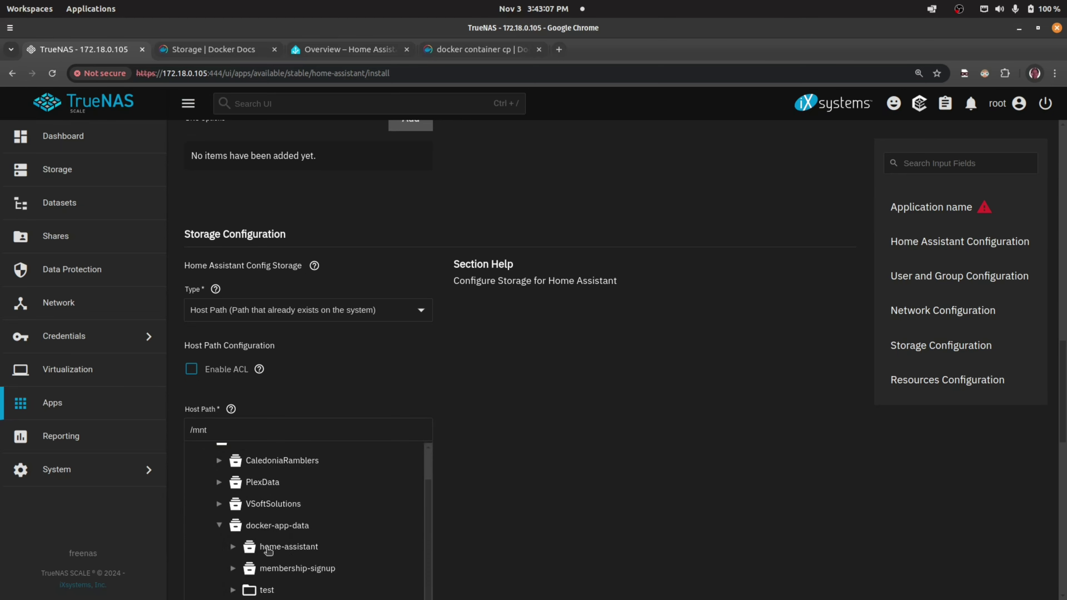
click(233, 590)
scroll(352, 555, down, 1)
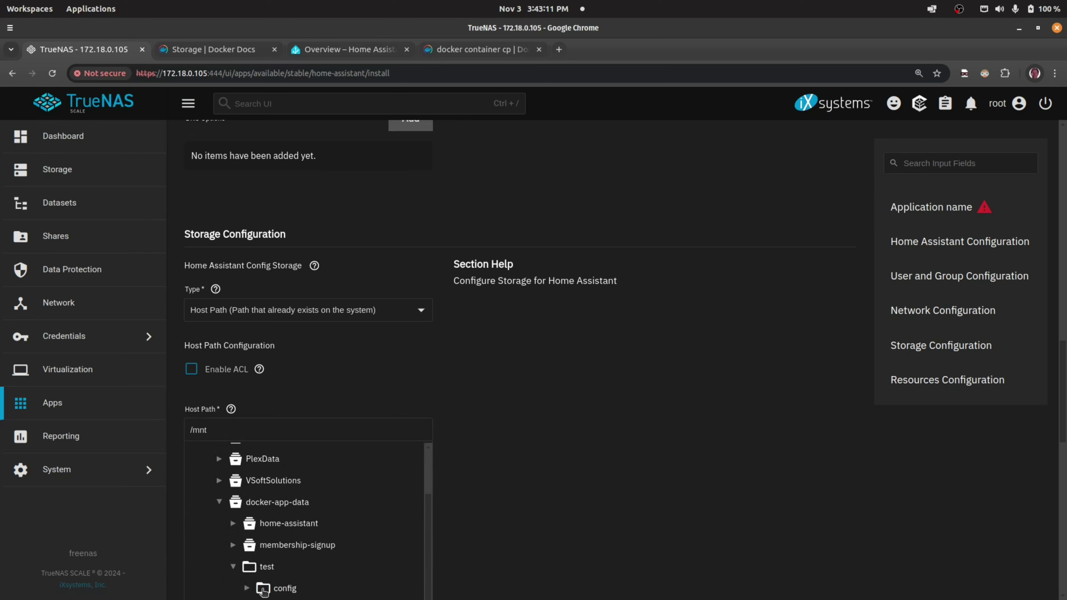
click(287, 590)
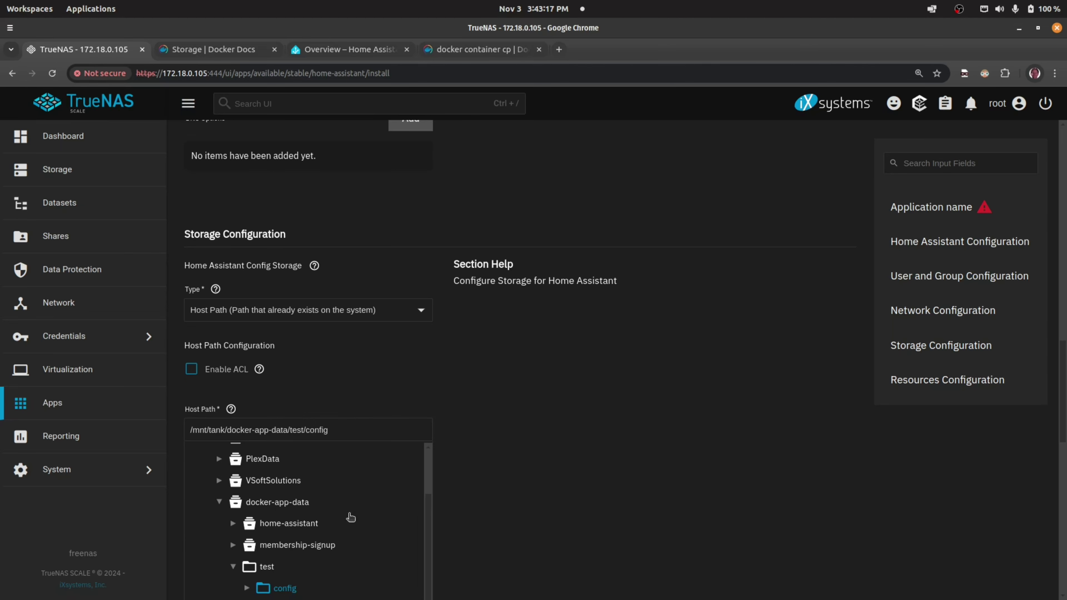
click(289, 590)
scroll(491, 437, down, 3)
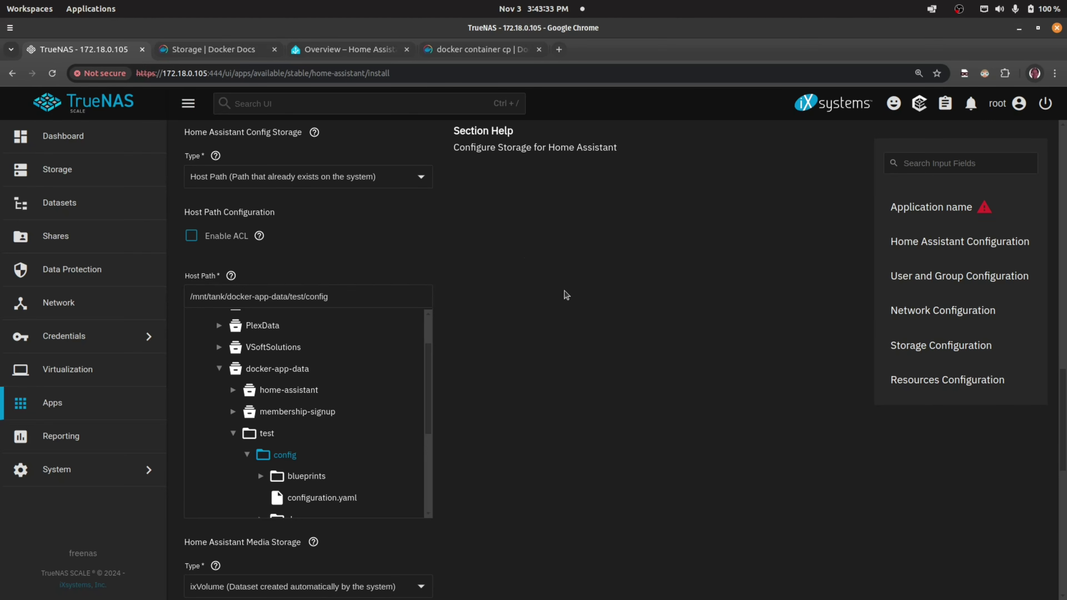
scroll(566, 294, up, 15)
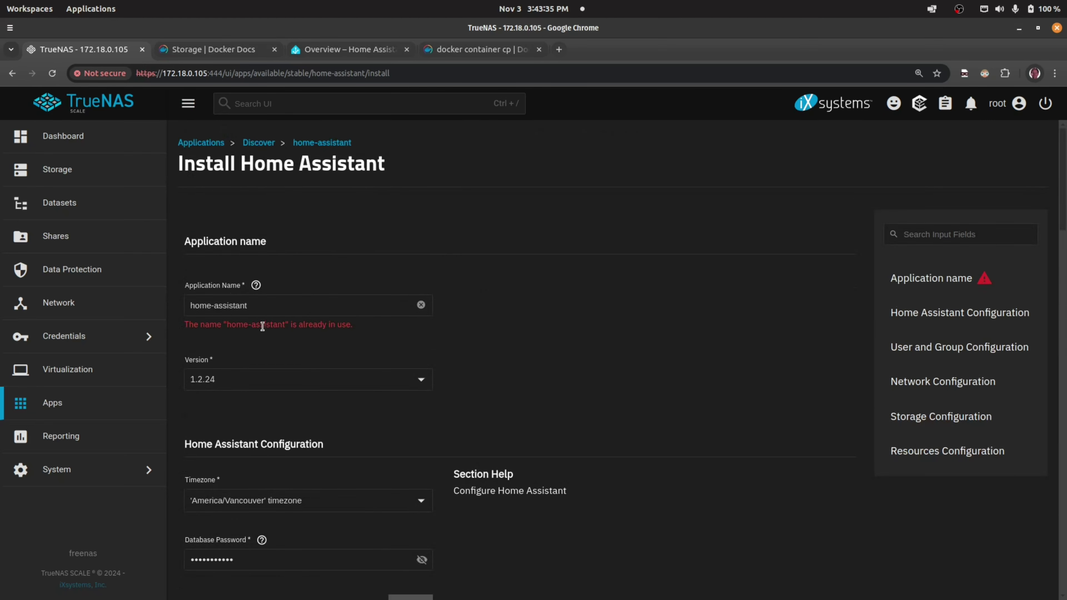
- Rename the app to home-assistant-youtube and install it
click(269, 305)
text(-youtube)
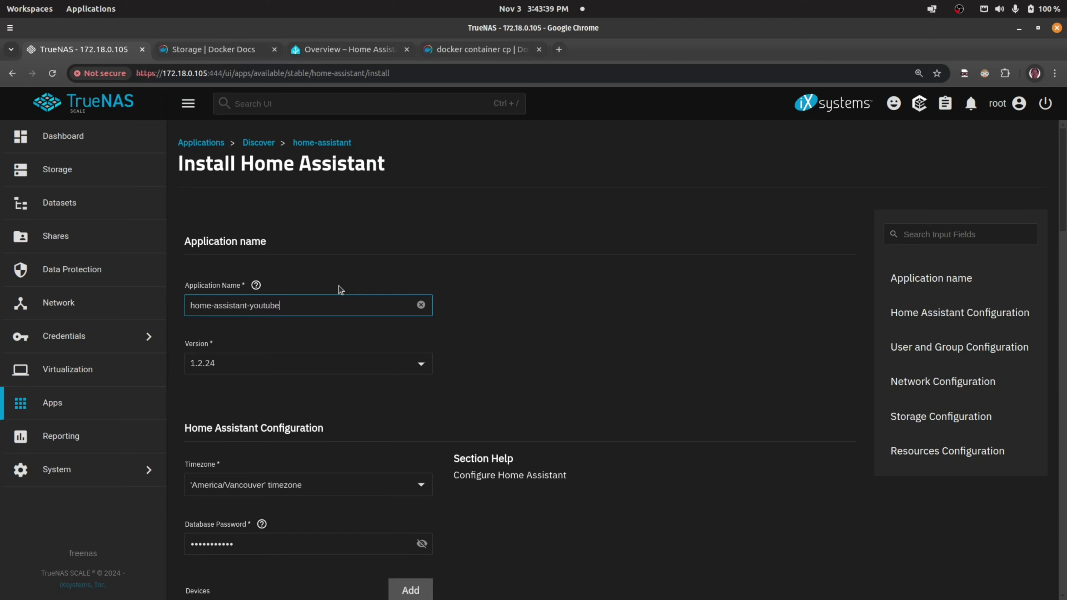
scroll(483, 315, down, 15)
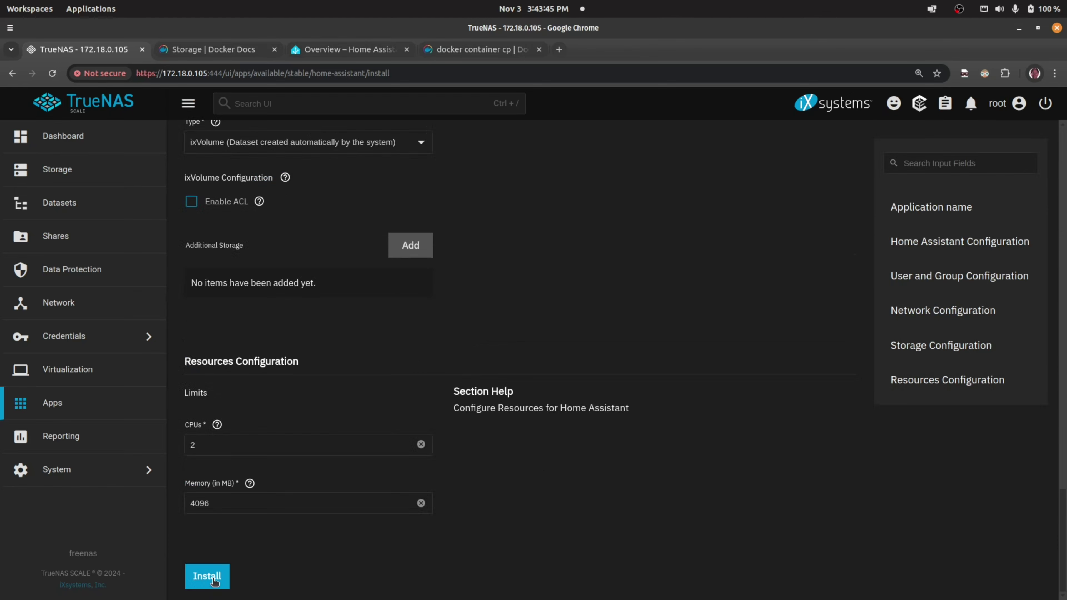
click(213, 580)
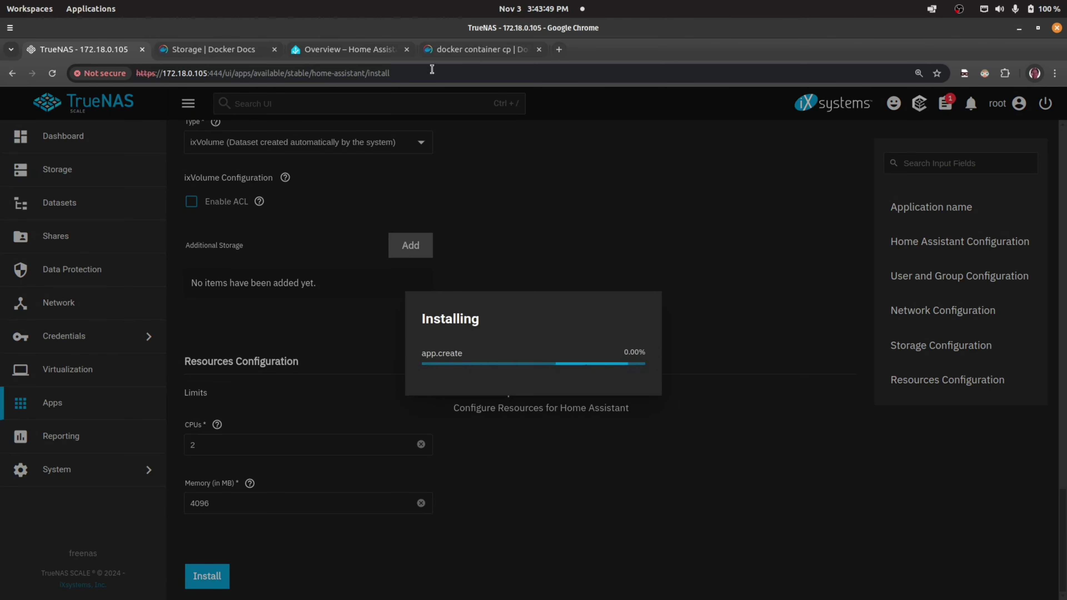
click(337, 50)
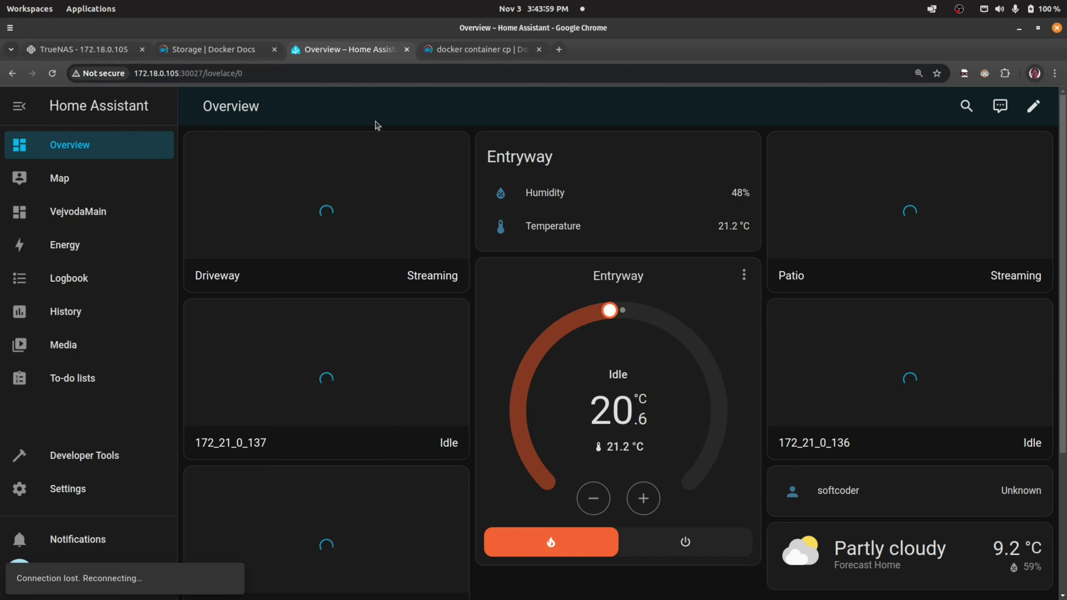
- Back in TrueNAS, open the details of the now-Running home-assistant-youtube app
click(108, 51)
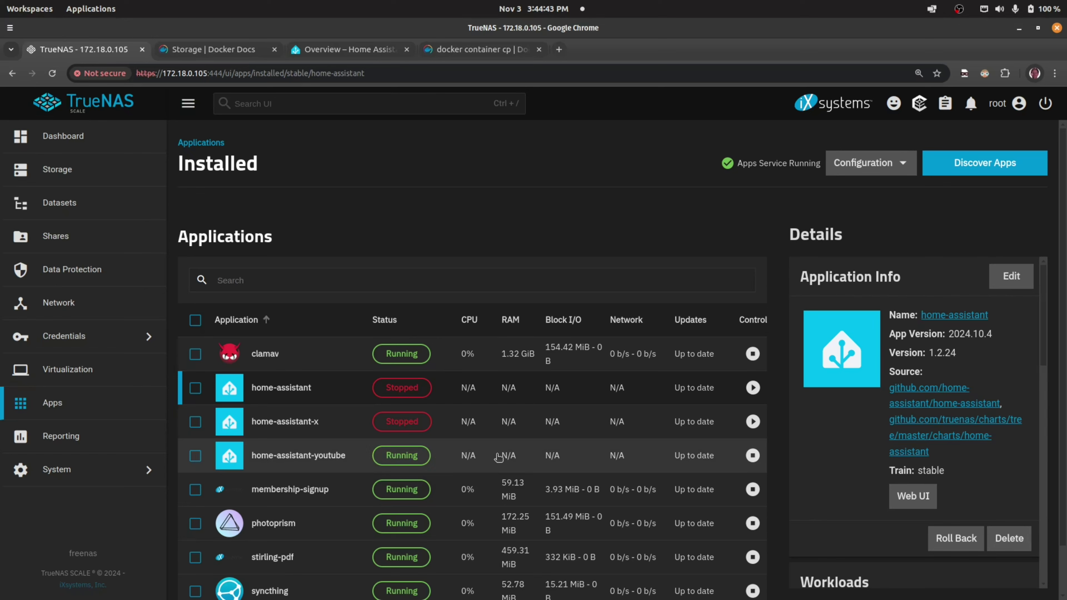
click(498, 457)
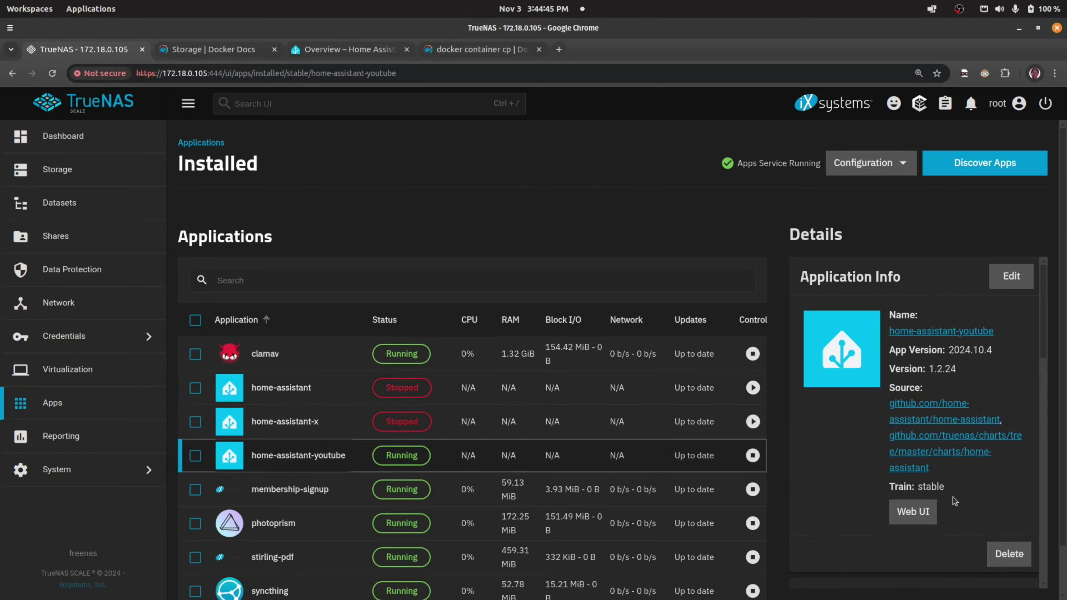
- Open home-assistant-youtube's Web UI to view its dashboard, then open the old home-assistant app's details
click(913, 511)
click(714, 427)
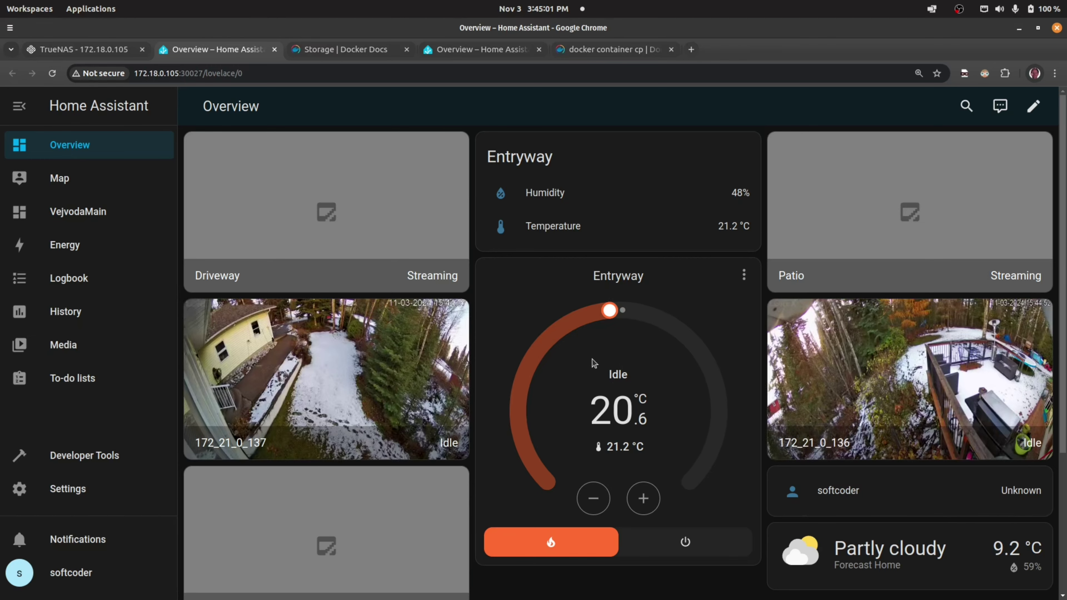
scroll(614, 416, down, 5)
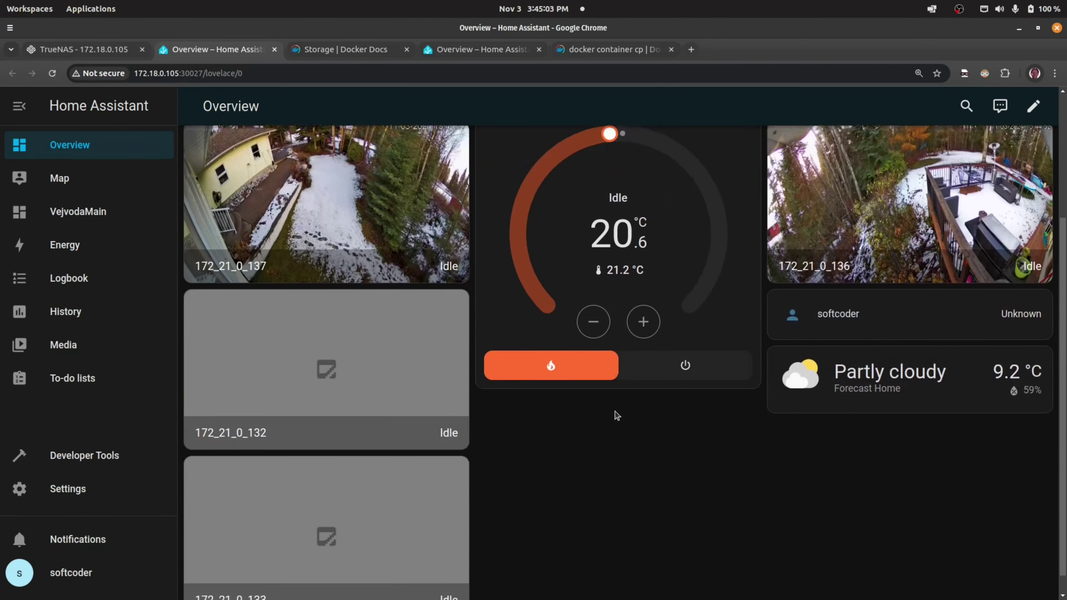
scroll(617, 421, up, 5)
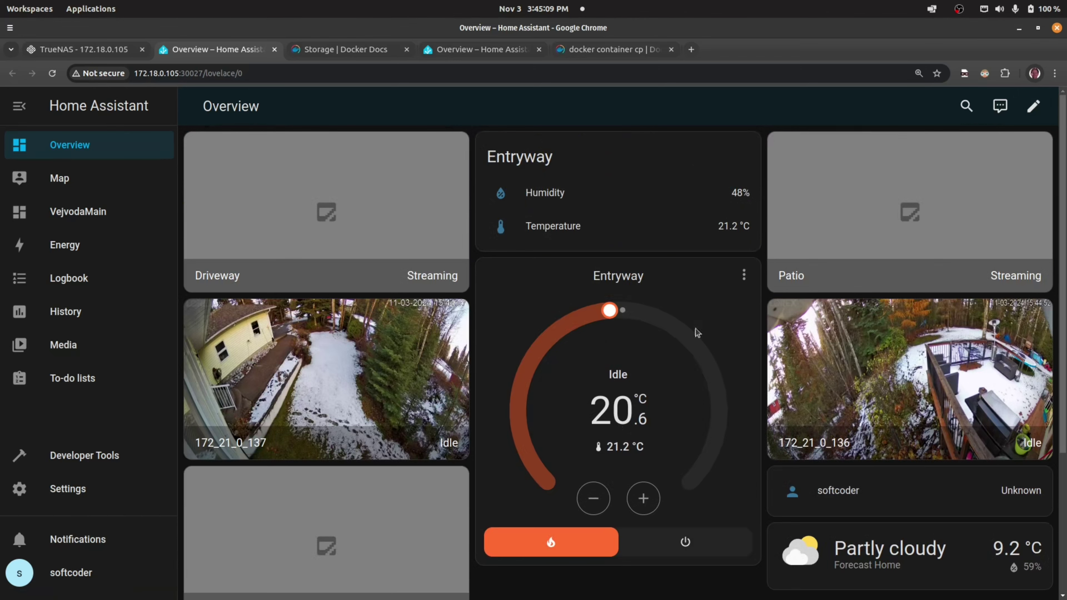
click(102, 52)
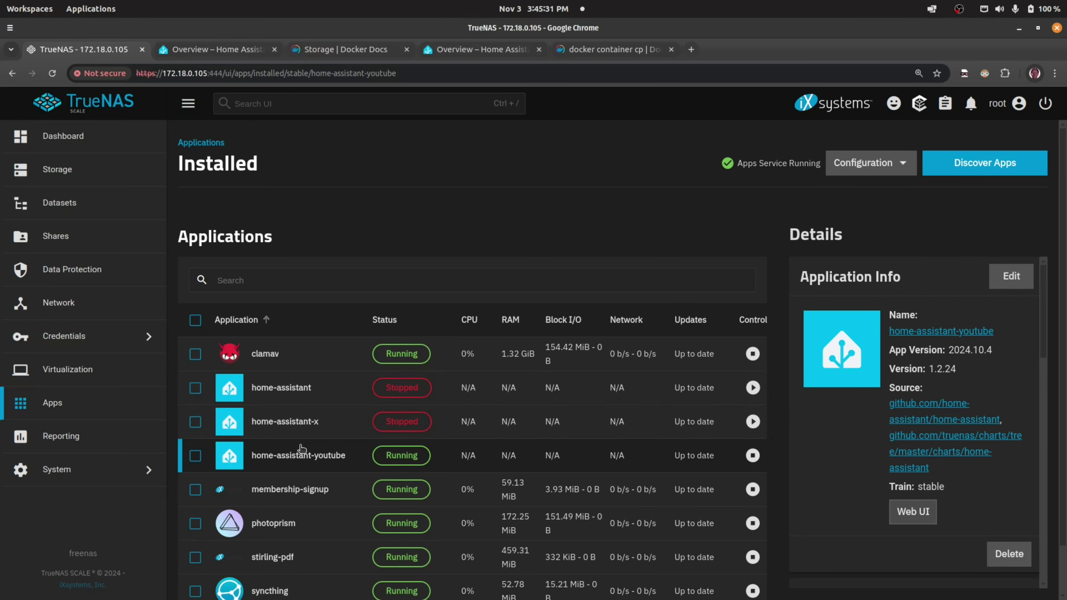
click(311, 387)
click(1019, 277)
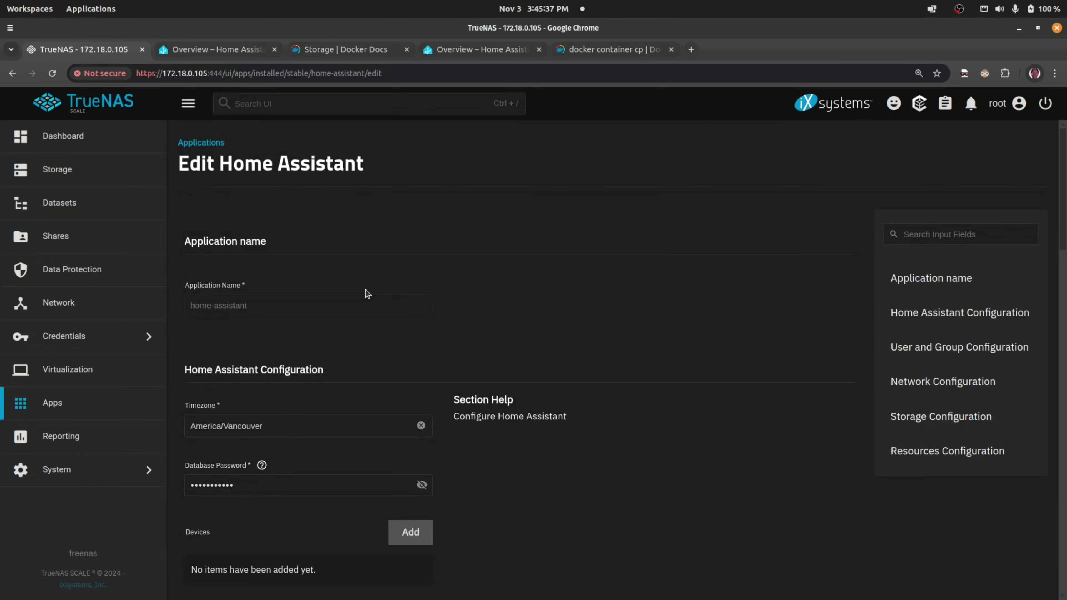
scroll(357, 299, down, 15)
scroll(342, 313, down, 6)
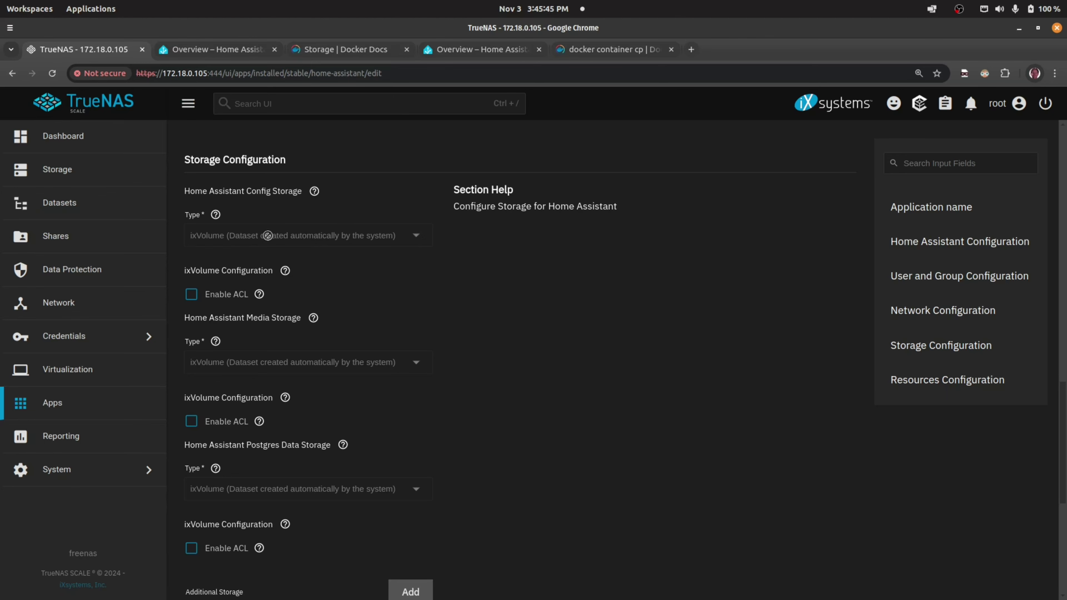
click(95, 415)
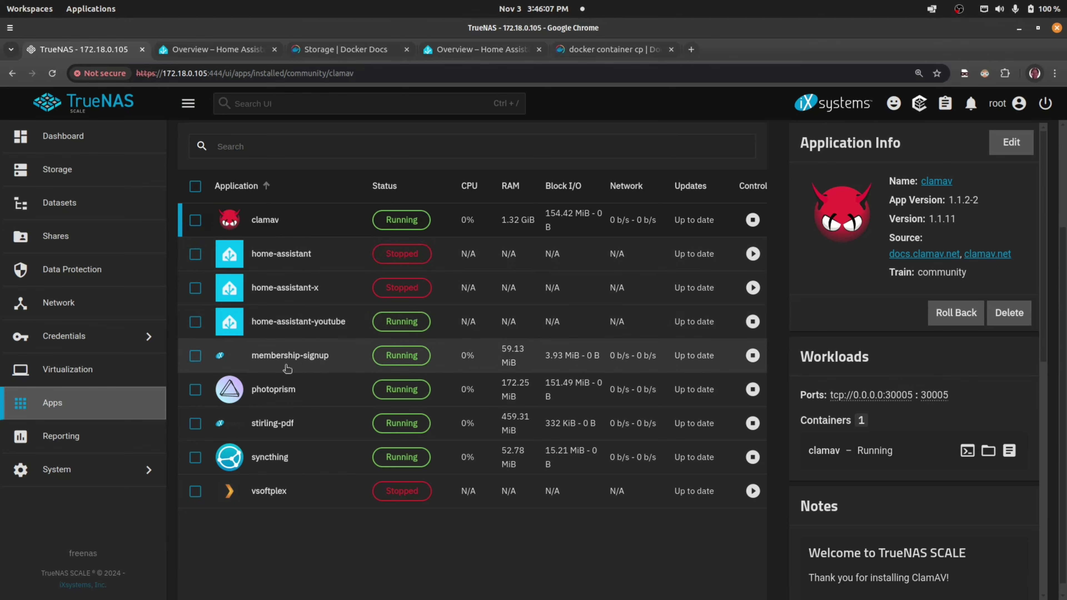
- Open membership-signup's details, showing port 9480 mapped to 80 and one running container
click(300, 361)
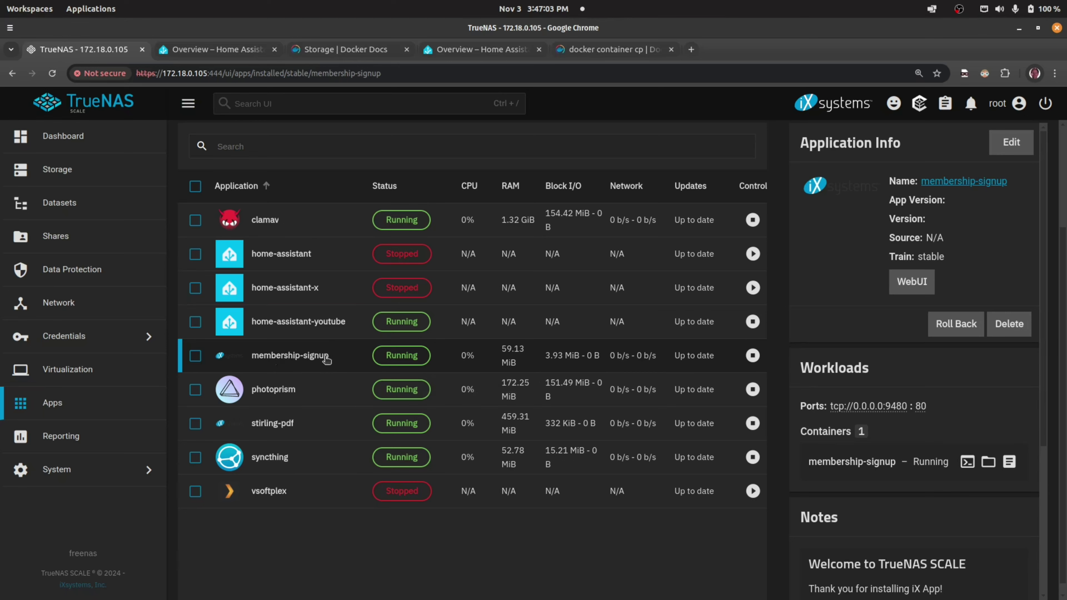
- Open a /bin/sh shell prompt for the membership-signup container from Workloads
click(327, 358)
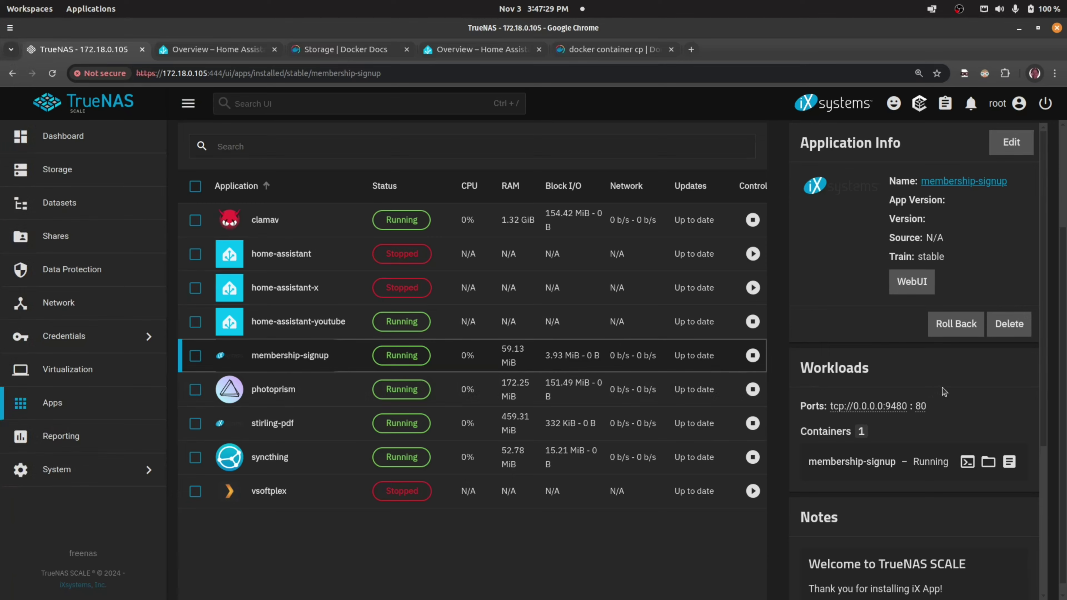
scroll(944, 392, down, 5)
scroll(952, 388, up, 5)
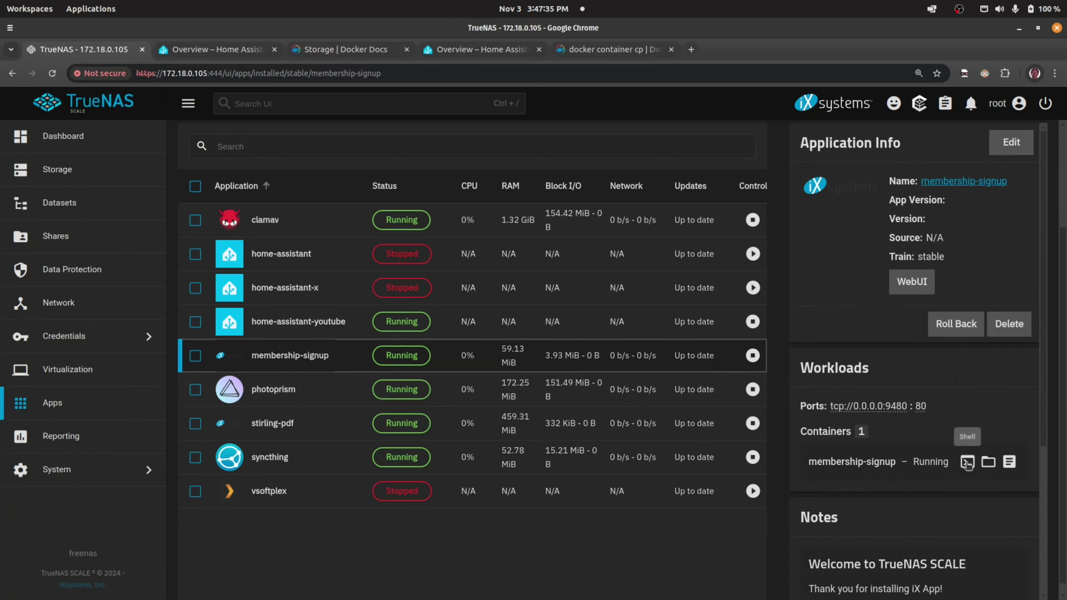
click(967, 461)
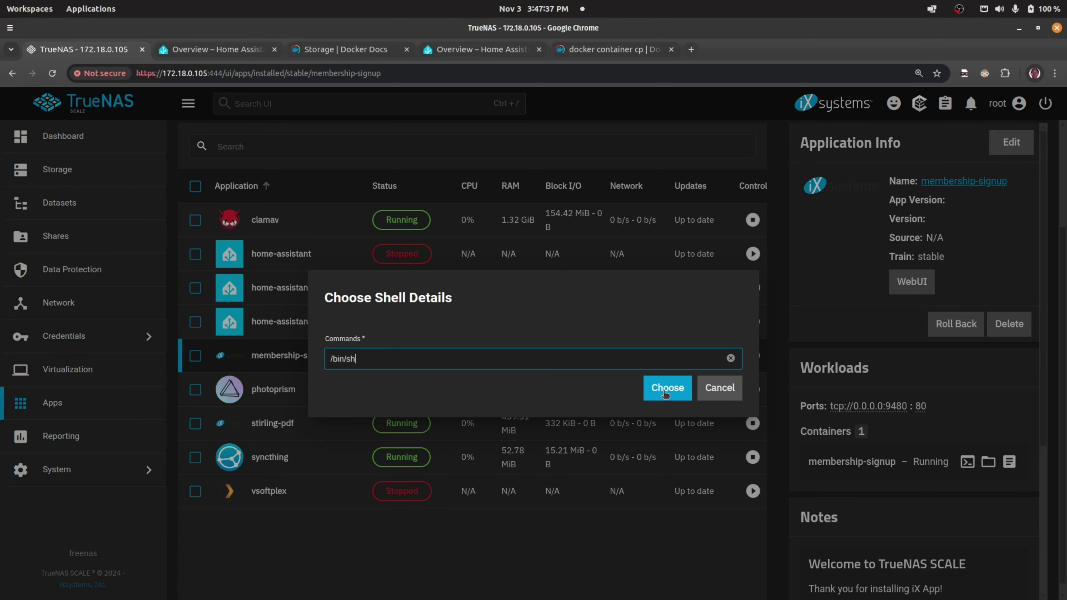
- Start the /bin/sh container shell, change into app and list its files
click(671, 391)
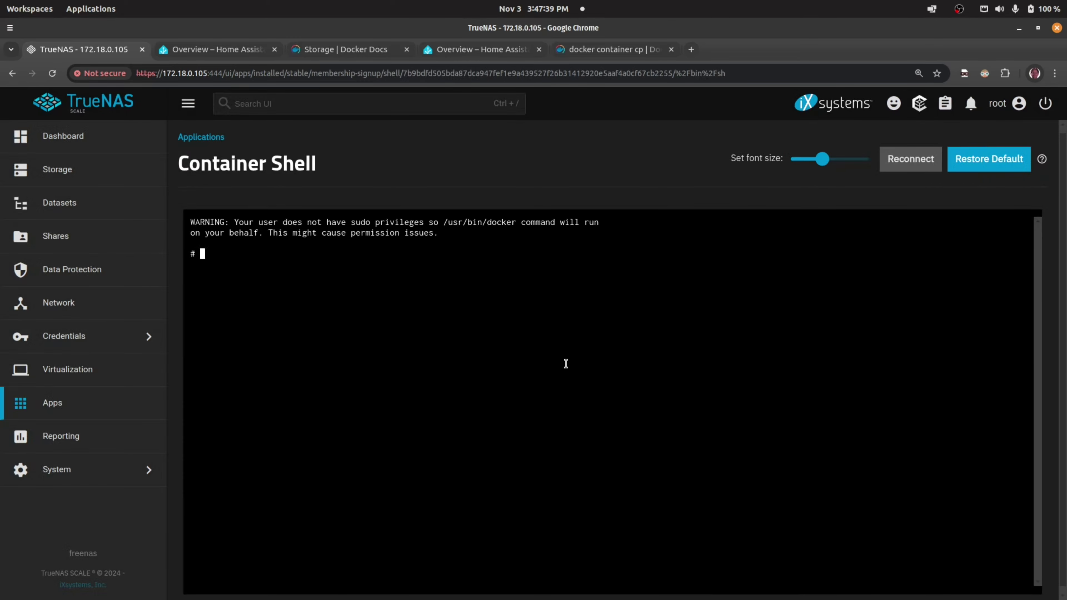
text(cd app)
key(Return)
text(ls)
key(Return)
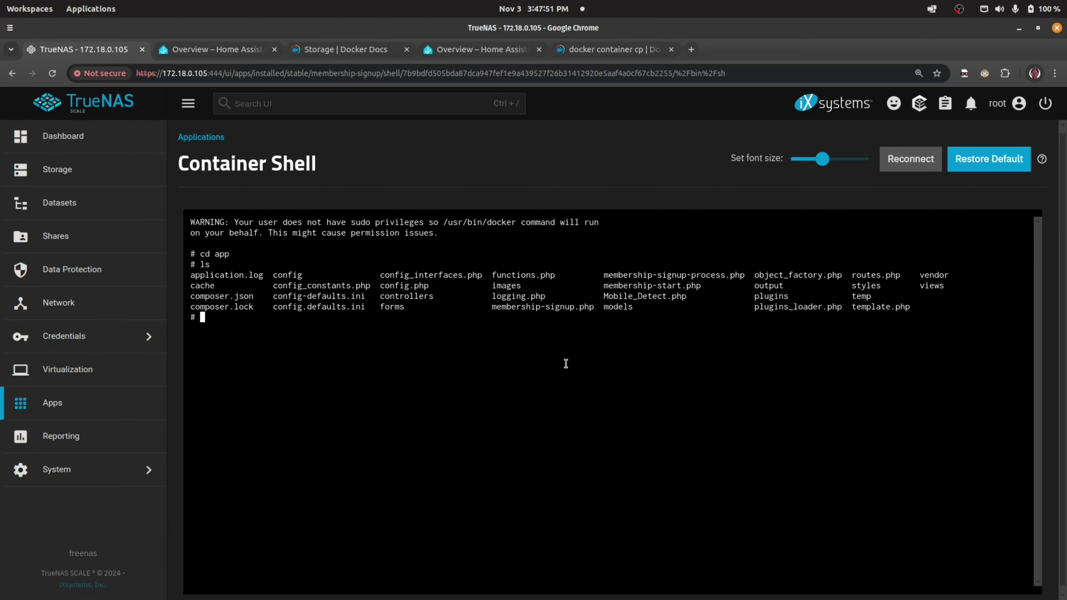
- Print application.log and list the output folder in detail with ls -la
text(cat application.log)
key(Return)
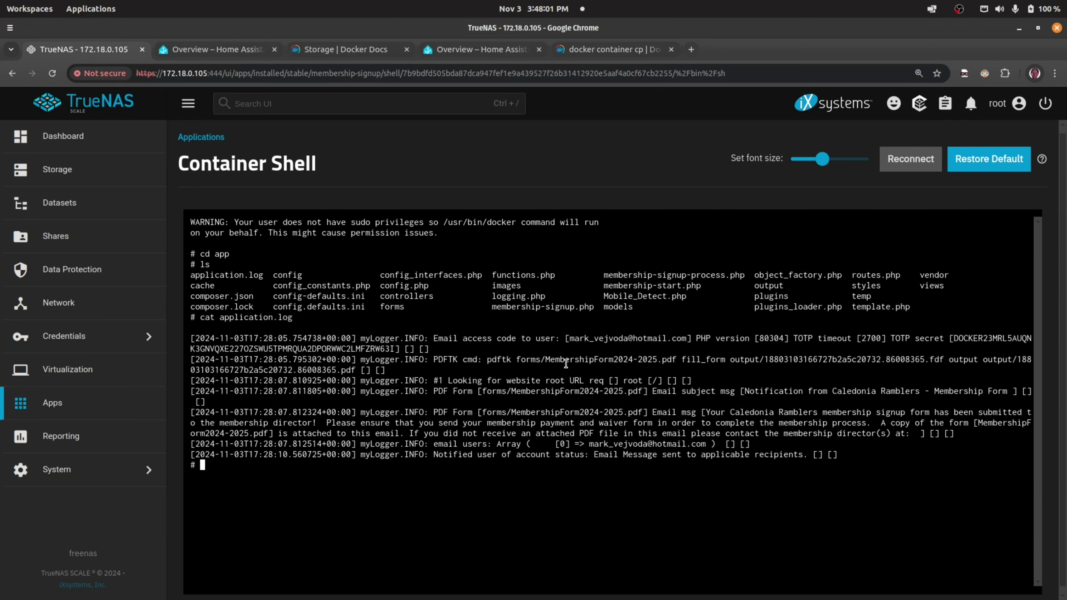
key(Return)
key(Return)
key(Return)
key(Return)
key(Return)
key(Return)
text(ls)
key(Return)
text(ls )
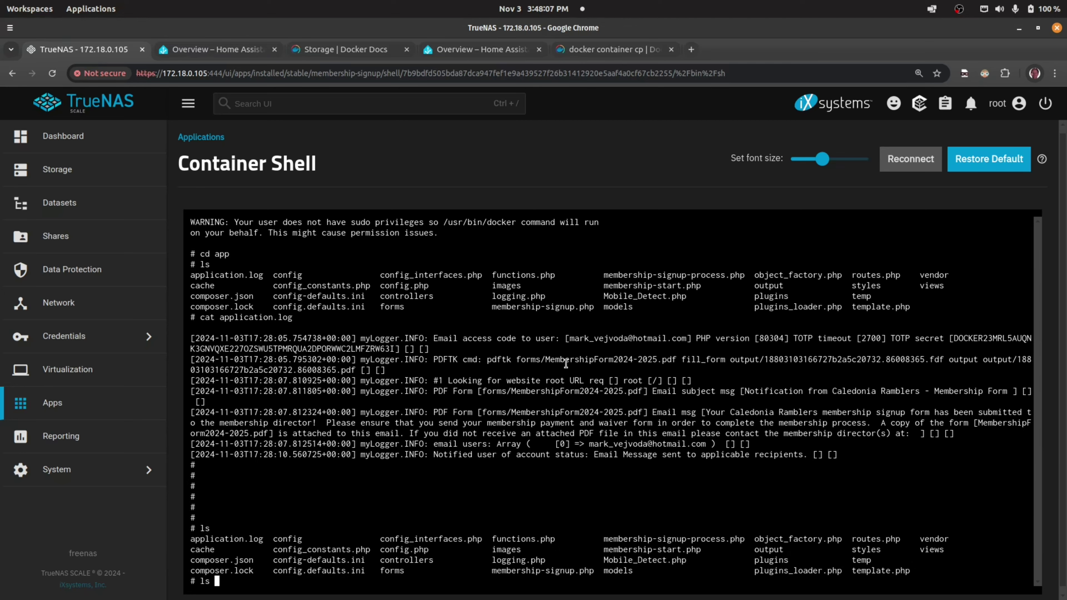
text(-la  output)
key(Return)
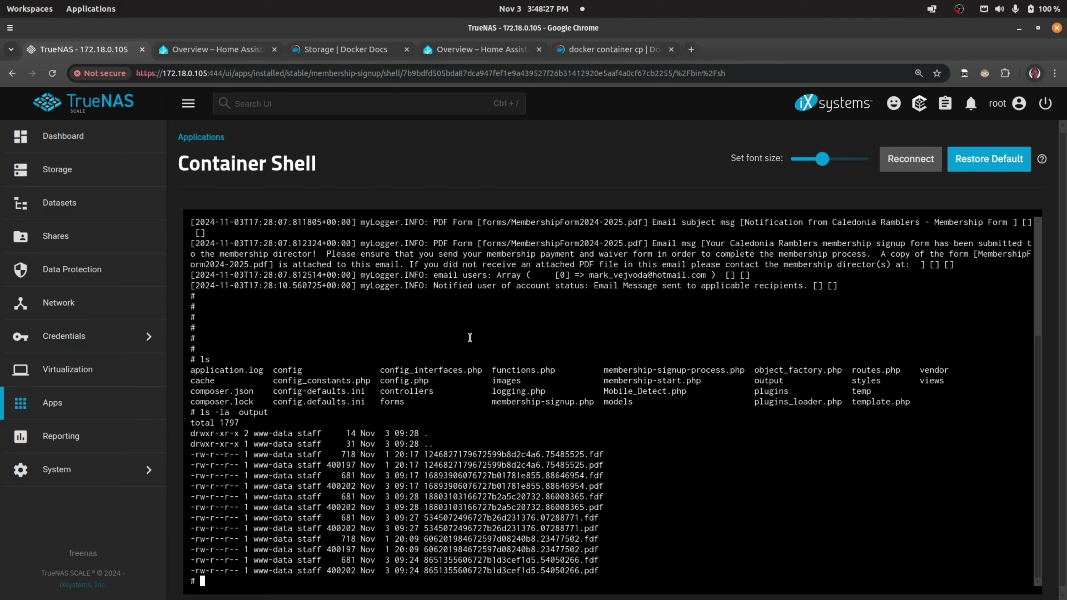
- Run pwd and ls -la in /app, highlight application.log and output, then go to Datasets
text(pwd)
key(Return)
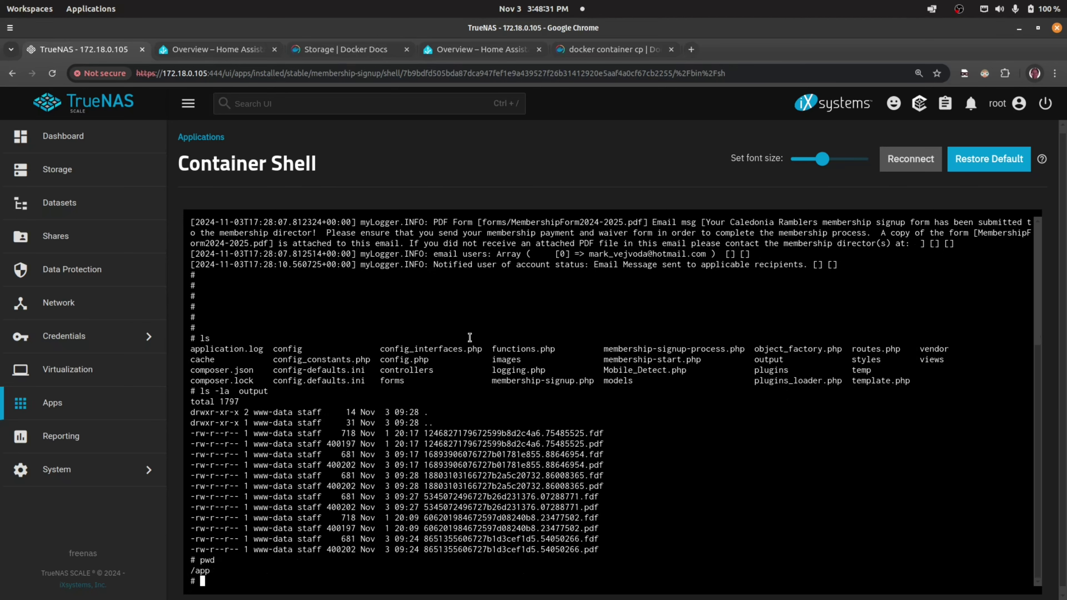
text(ls -la)
key(Return)
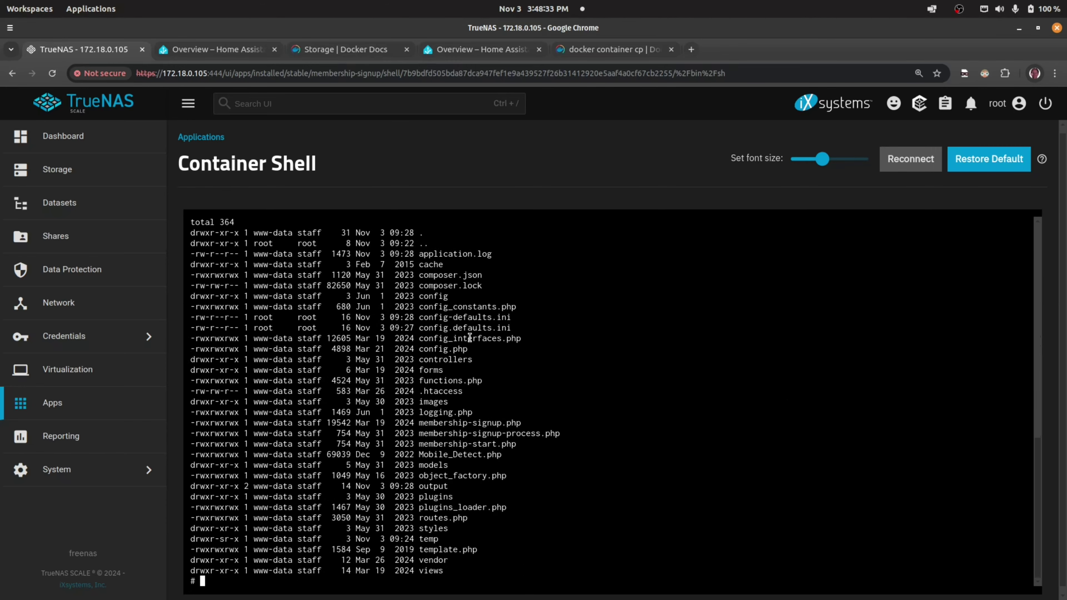
drag(418, 253, 497, 254)
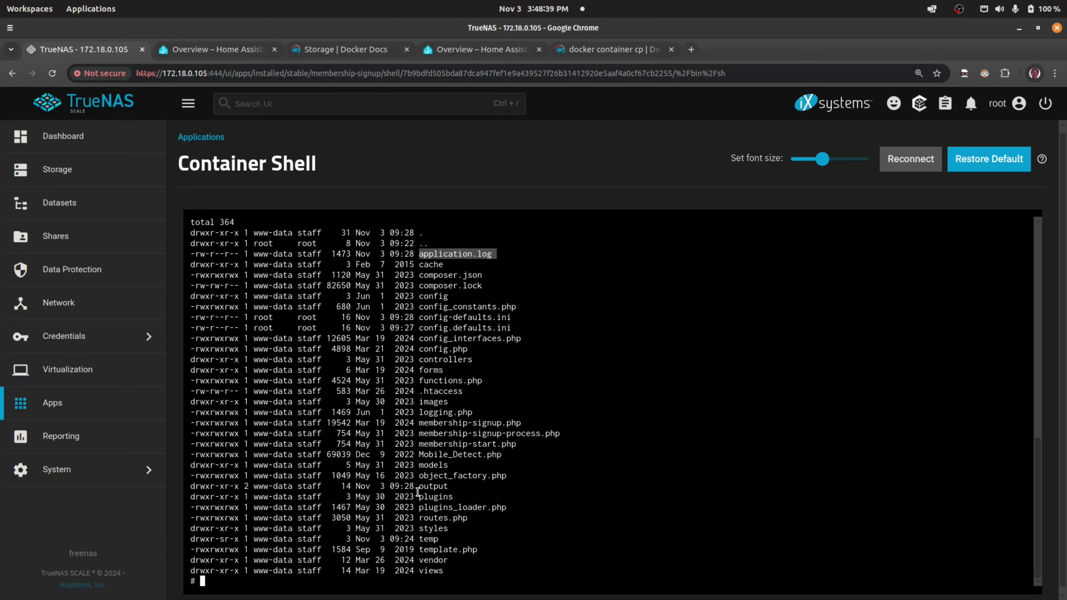
drag(419, 488, 448, 488)
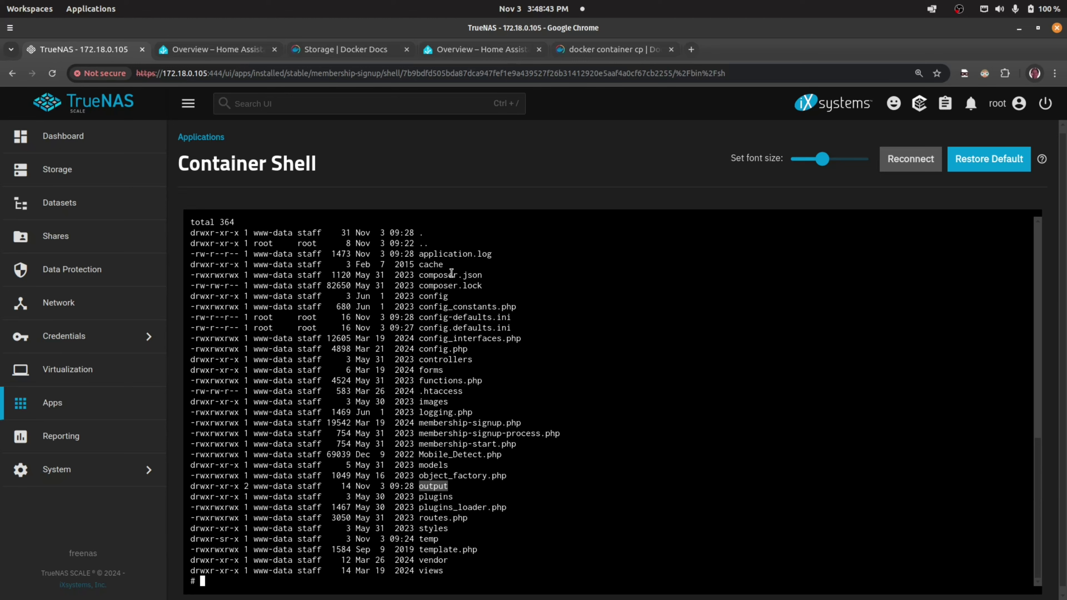
click(443, 252)
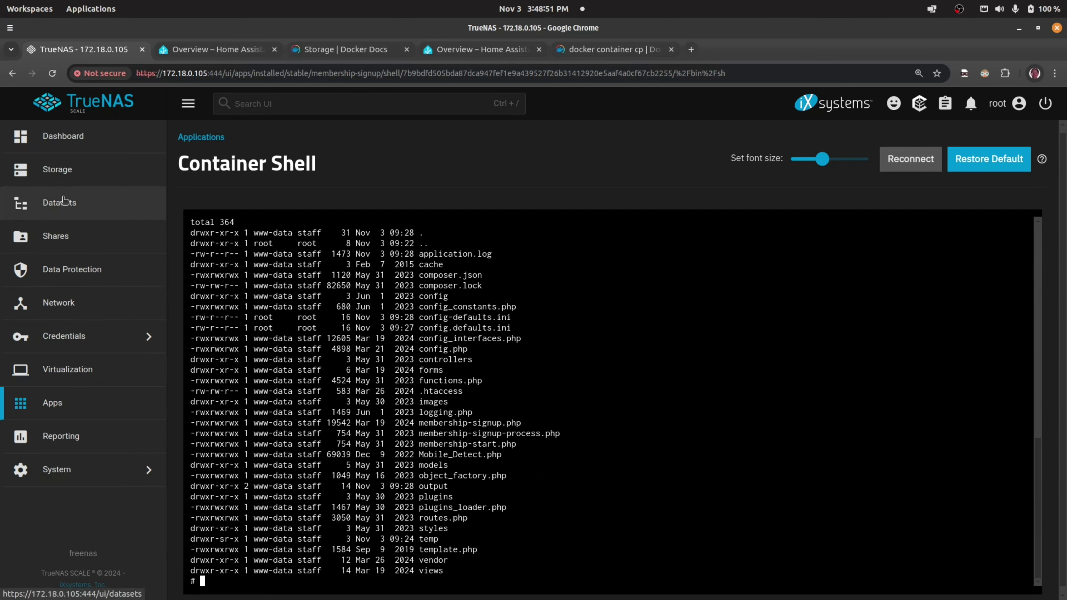
click(62, 201)
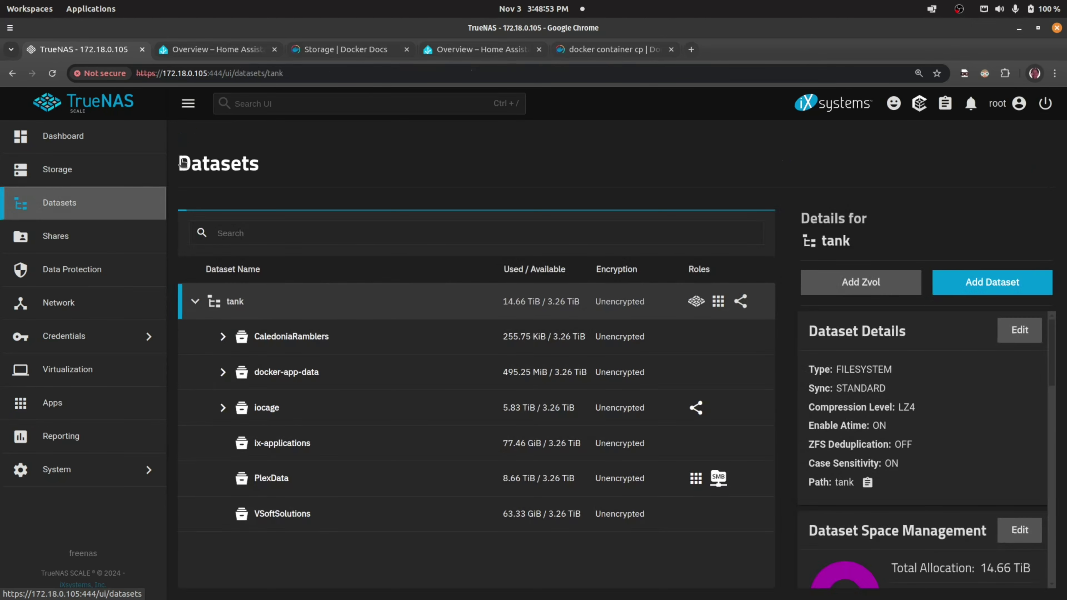
- Expand docker-app-data to reveal home-assistant and membership-signup, then bring the SSH terminal forward
click(223, 371)
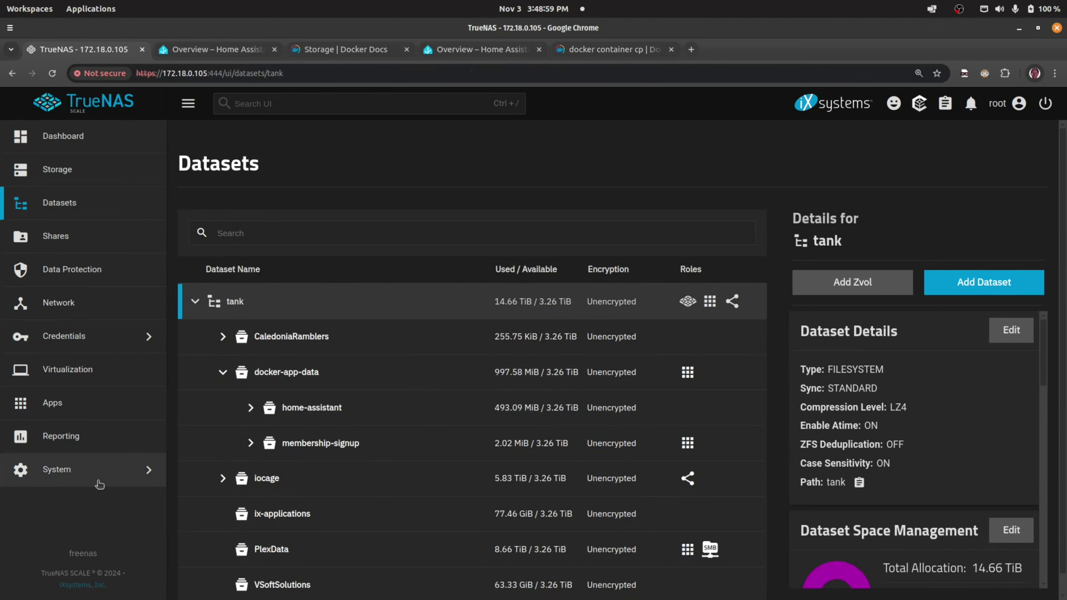
mouse_move(8, 524)
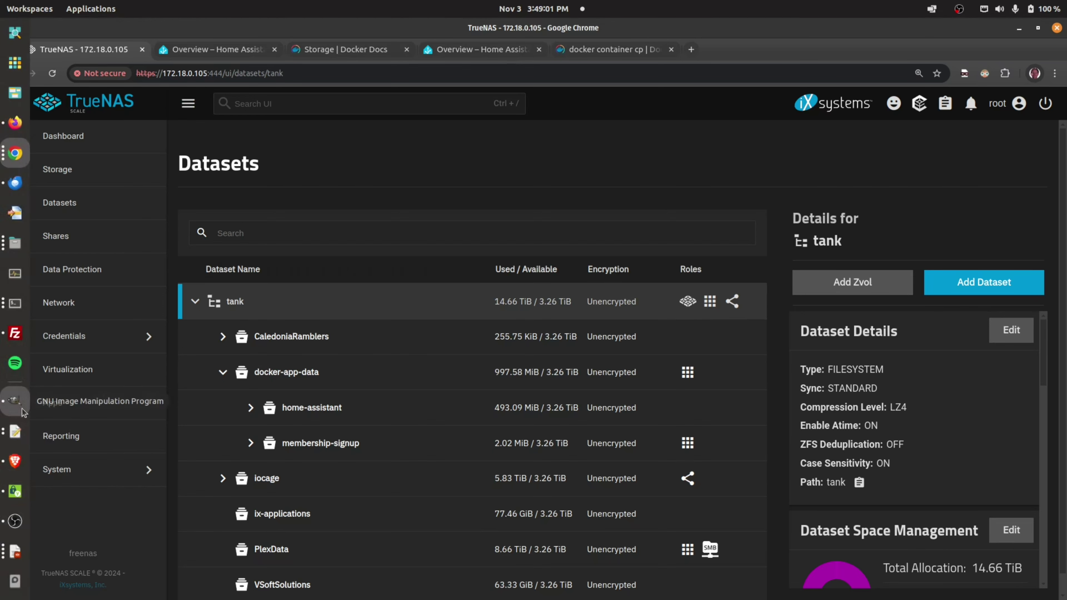
click(15, 303)
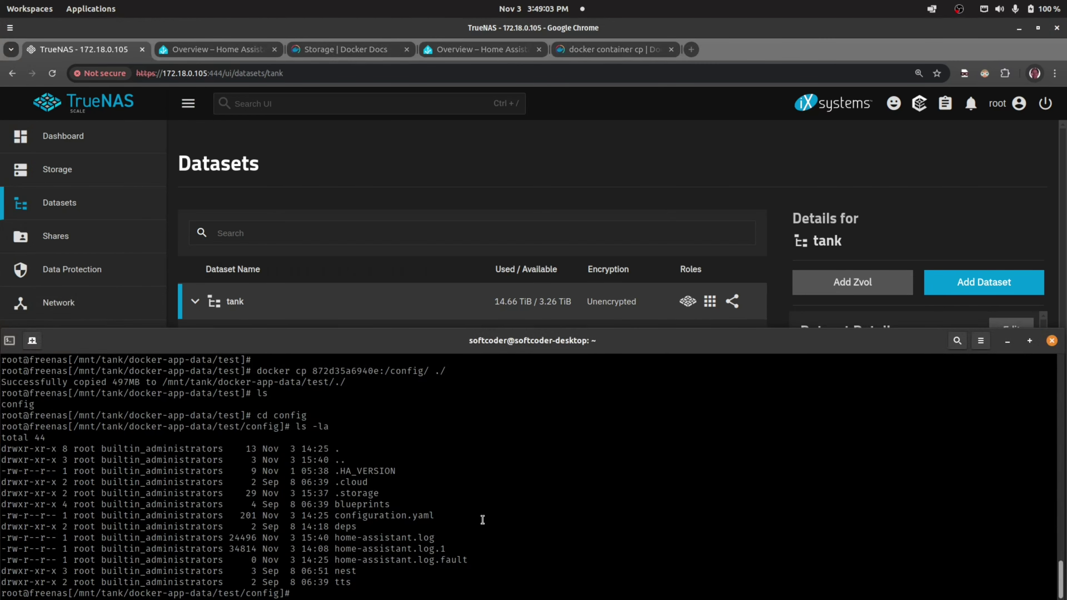
- Move up two levels to docker-app-data with cd .. and list its contents
text(cd ..)
key(Return)
text(cd ..)
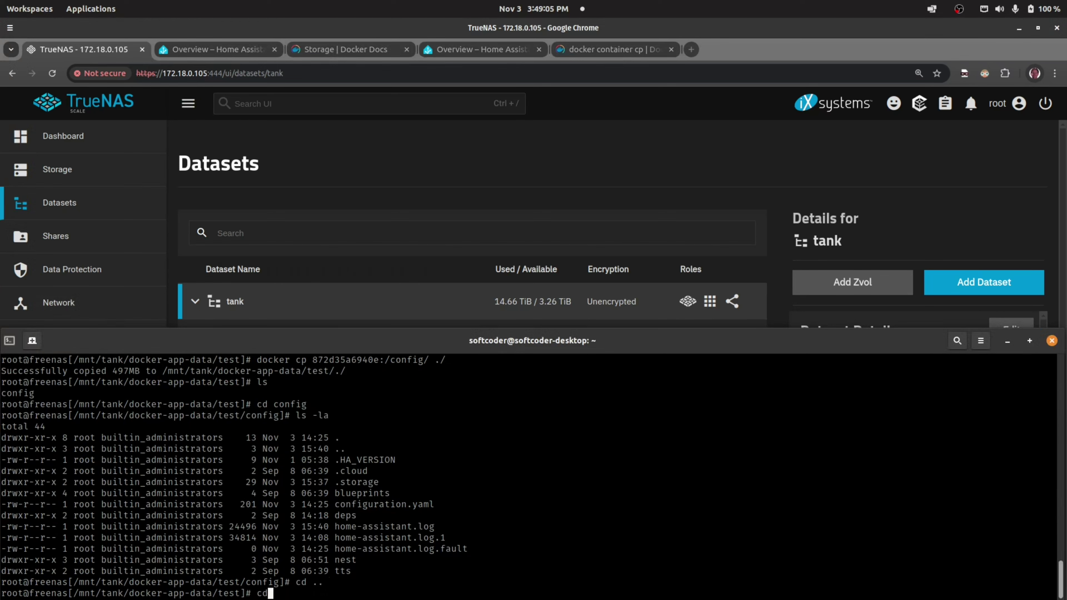
key(Return)
text(ls)
key(Return)
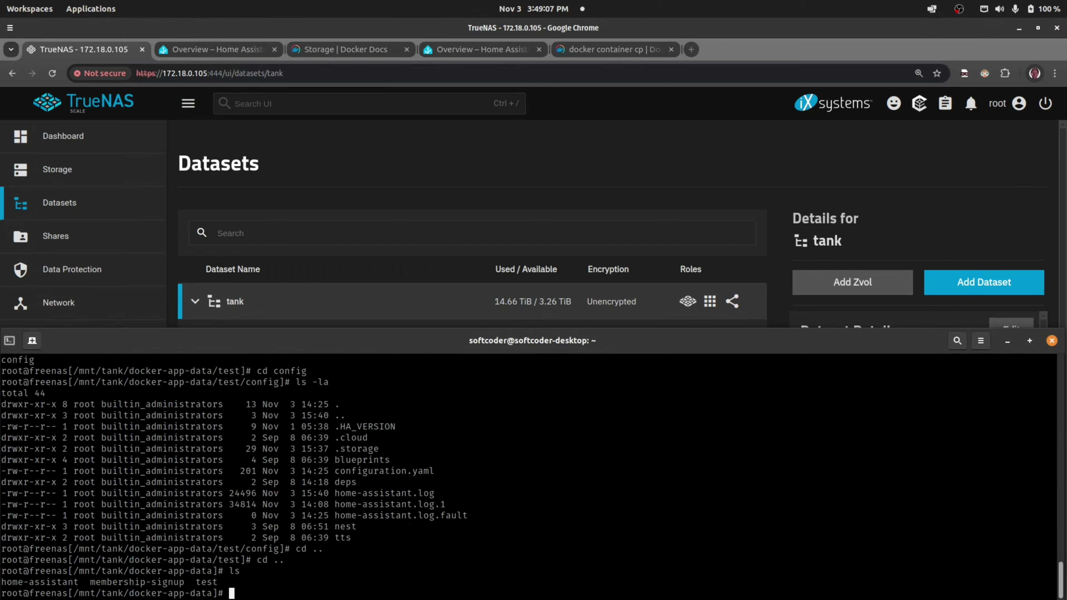
- Enter the membership-signup folder and list it, then show a detailed ls -la listing
text(cd membership-signup/)
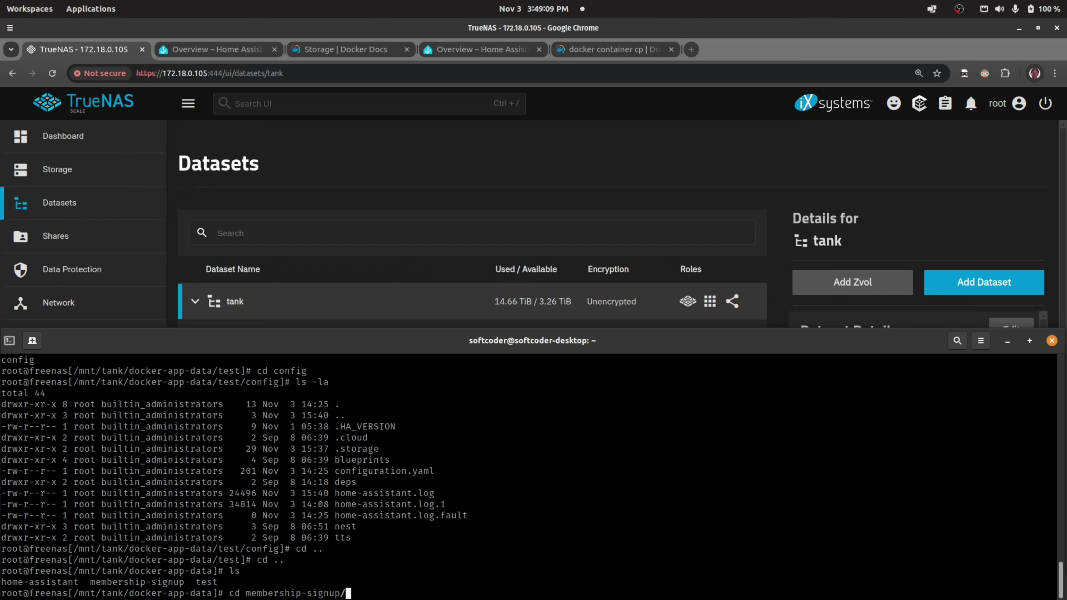
key(BackSpace)
key(Return)
text(ls)
key(Return)
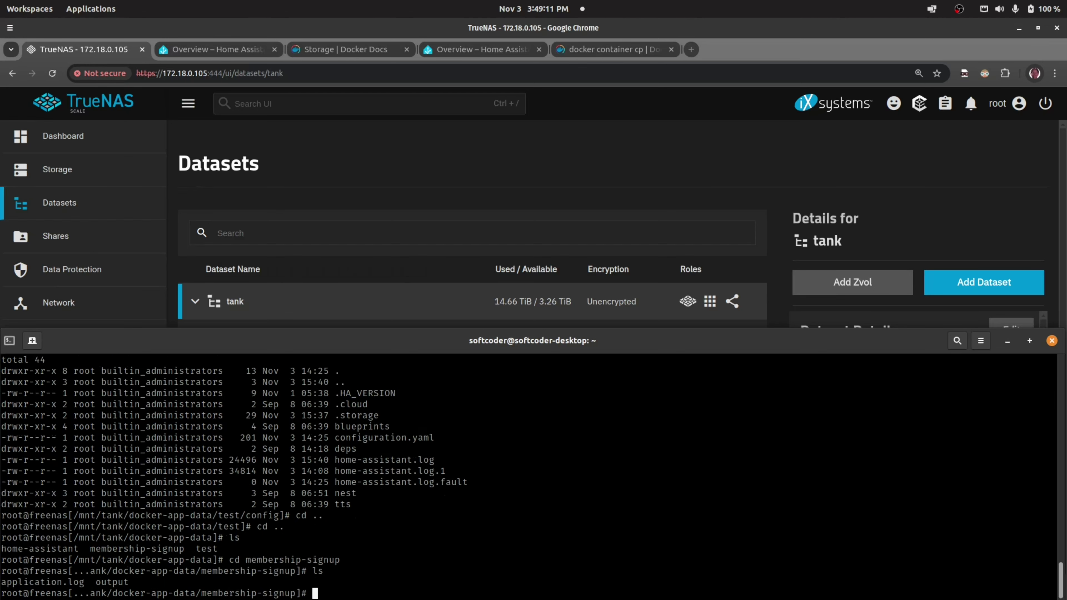
text(ls -la)
key(Return)
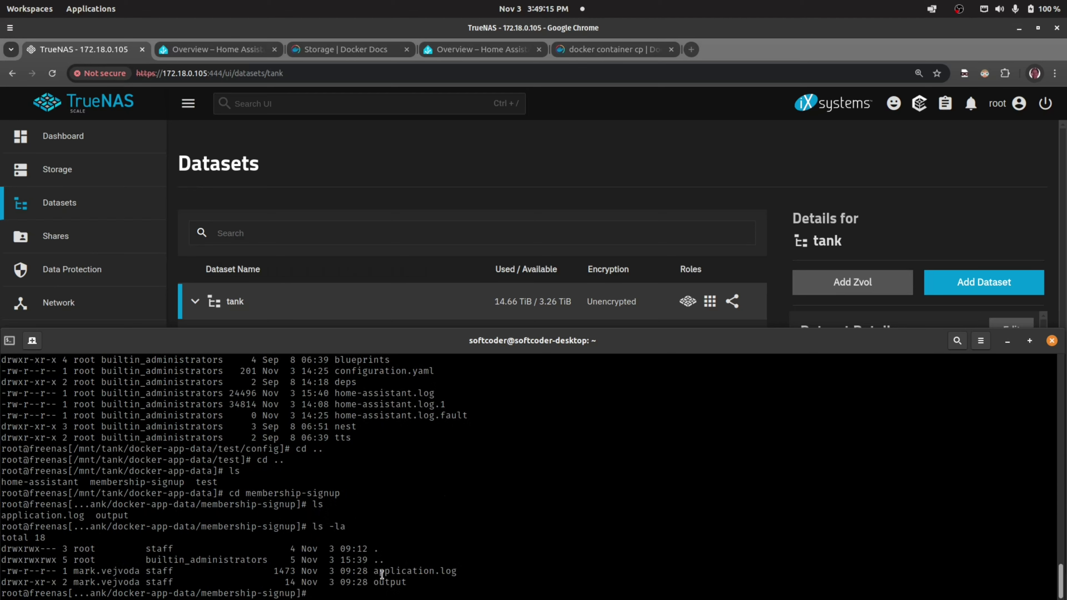
- Highlight application.log and the output folder in the listing, then return to the TrueNAS browser
drag(373, 570, 455, 568)
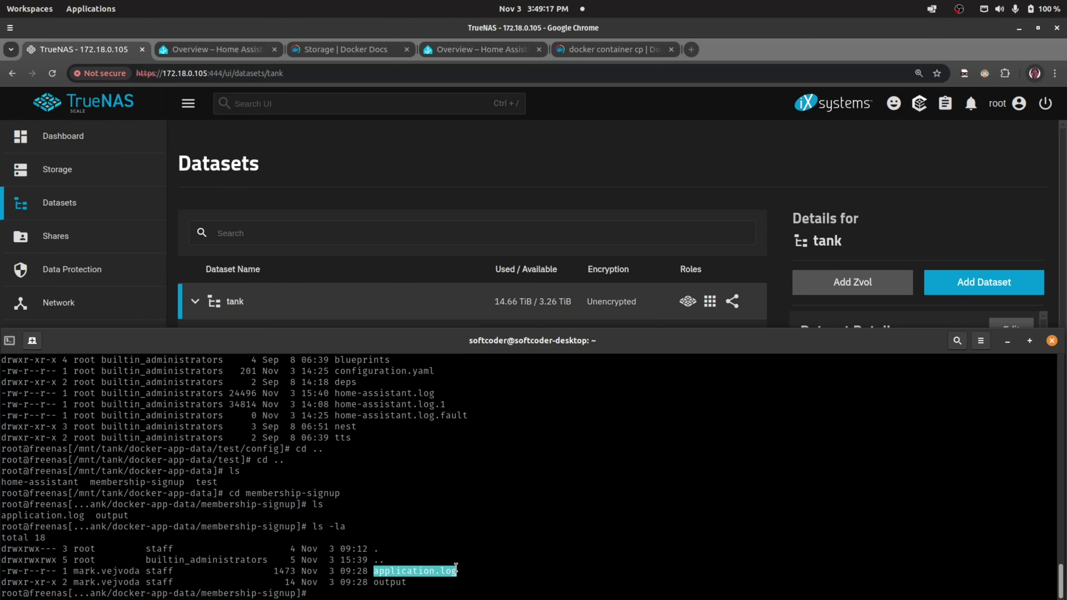
click(383, 582)
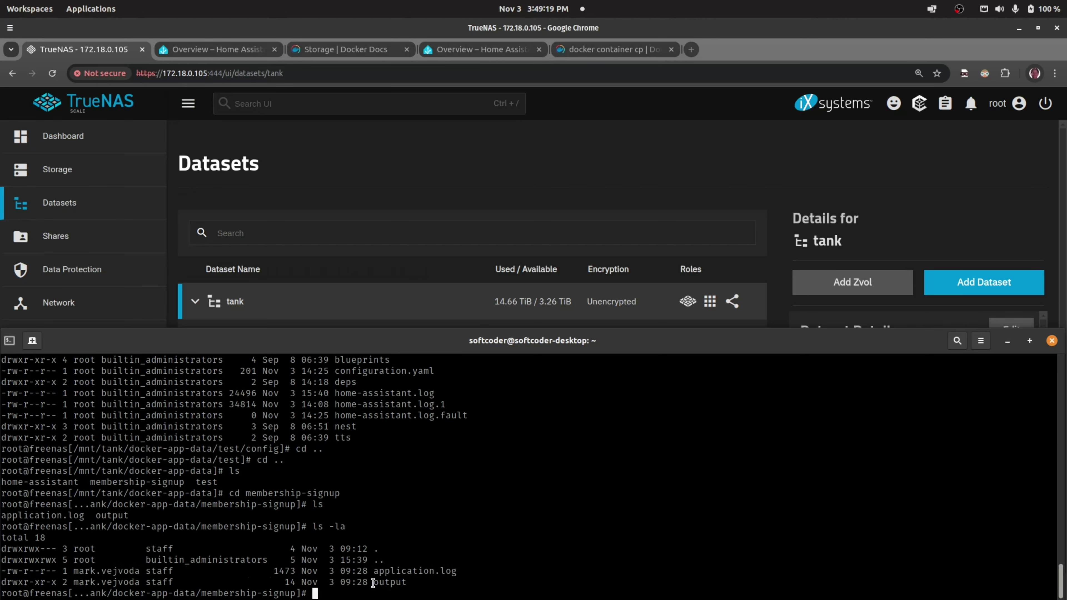
drag(372, 582, 407, 582)
click(407, 170)
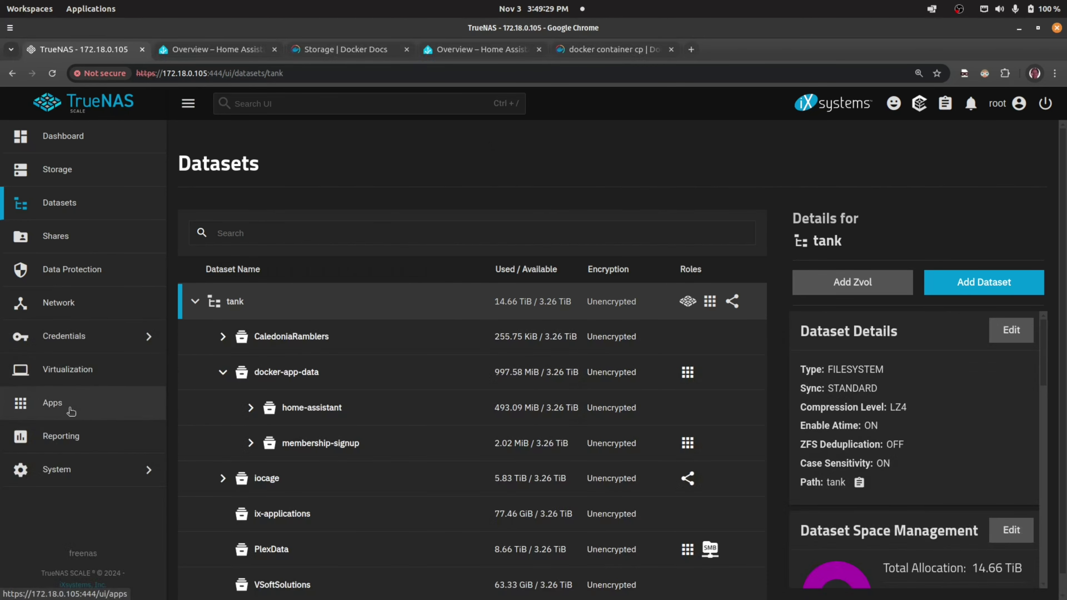
- Select membership-signup in the installed Apps list and open its Edit iX App form
click(50, 402)
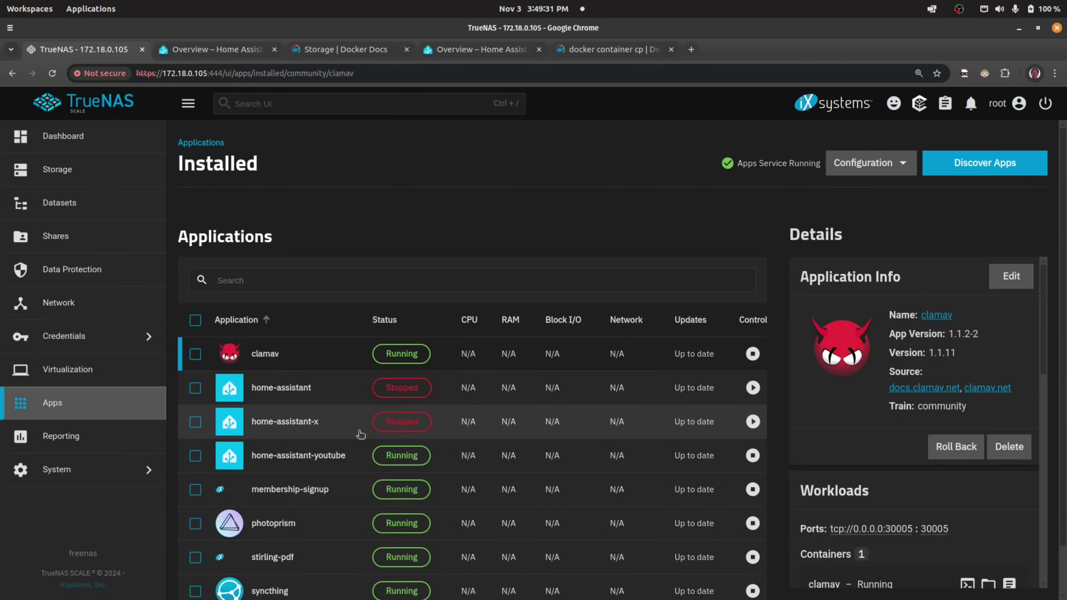
click(321, 496)
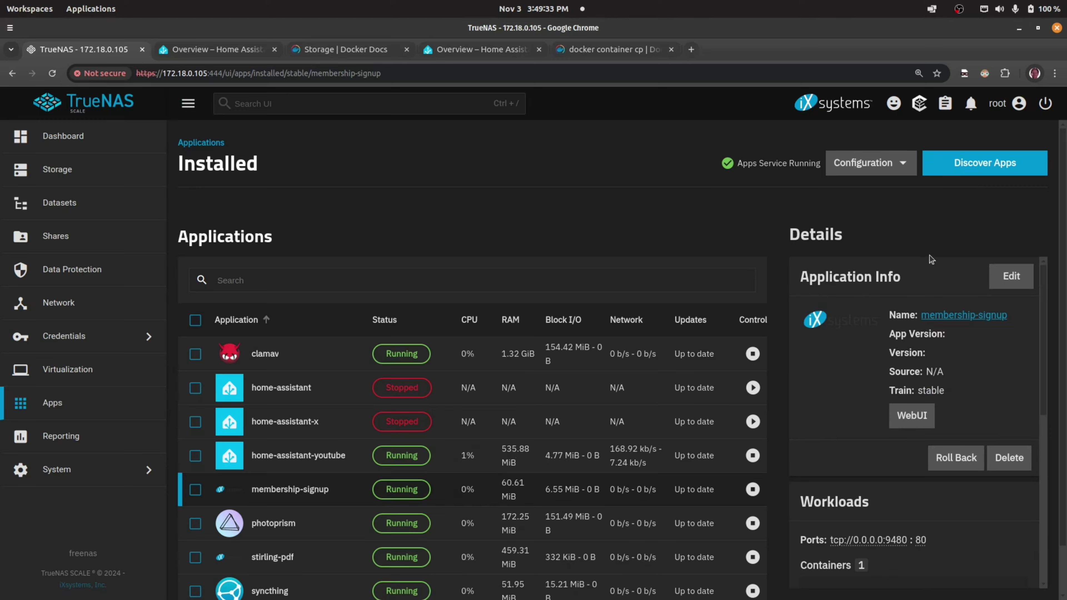
click(1011, 276)
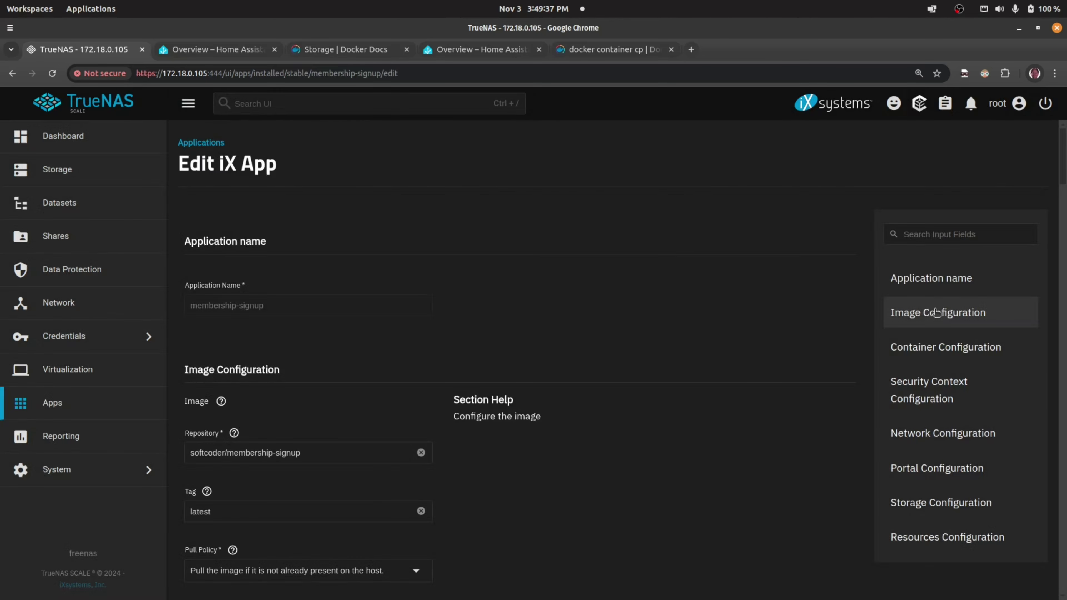
- Examine the output storage entry mapping /app/output to /mnt/tank/docker-app-data/membership-signup/output
scroll(377, 451, down, 10)
scroll(376, 451, down, 4)
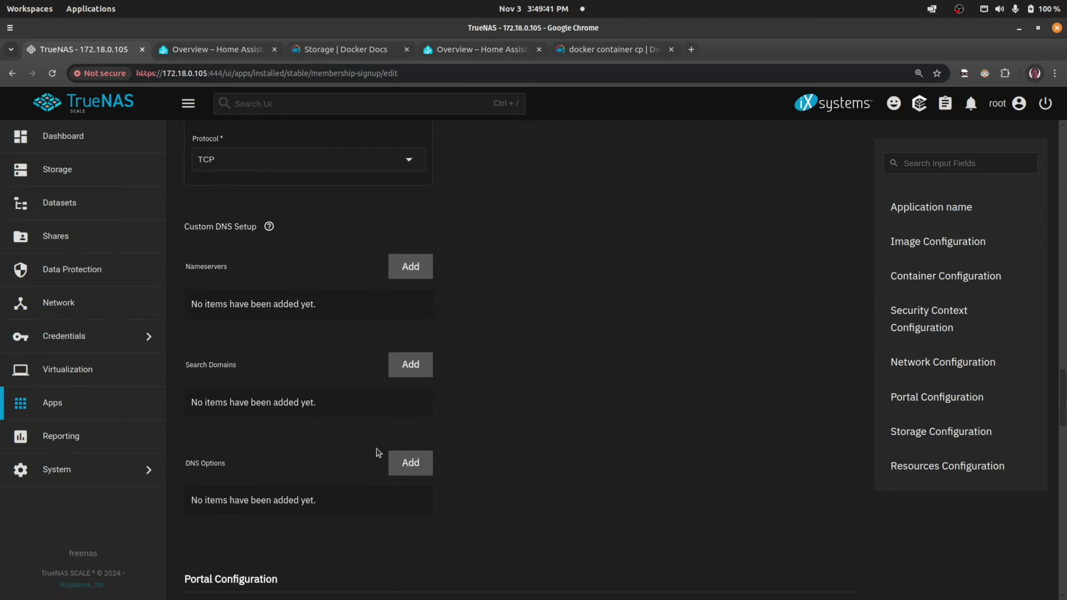
scroll(377, 451, down, 10)
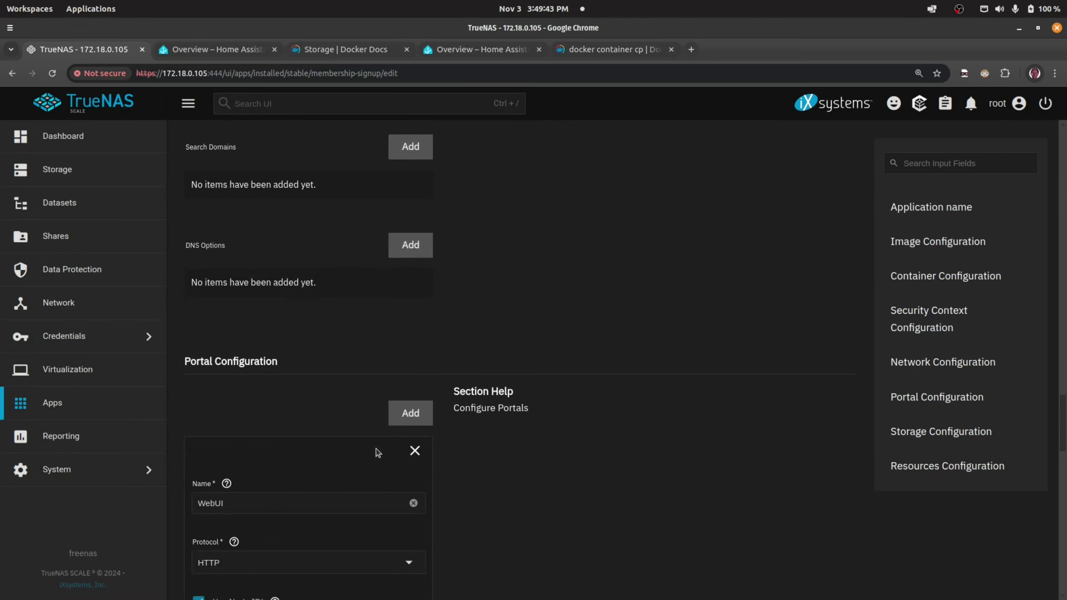
scroll(377, 453, down, 13)
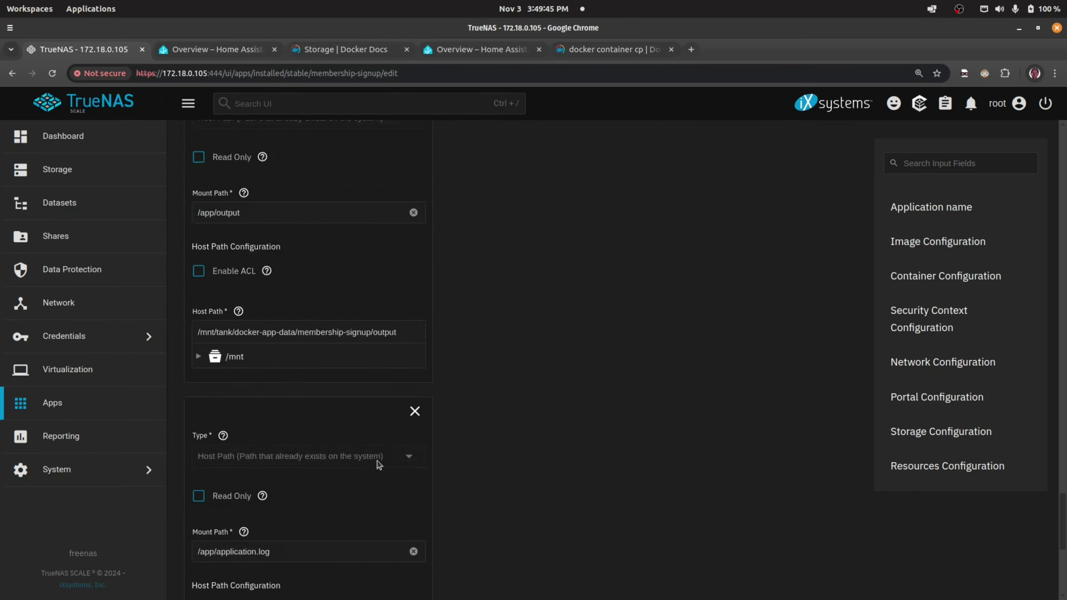
scroll(376, 457, up, 4)
scroll(377, 458, up, 1)
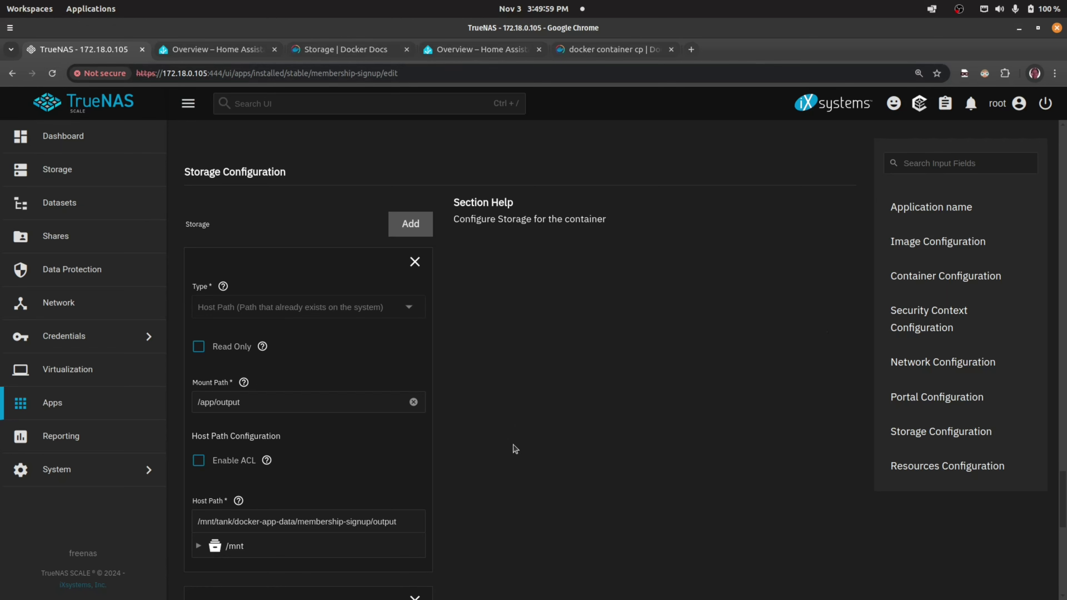
scroll(614, 346, down, 3)
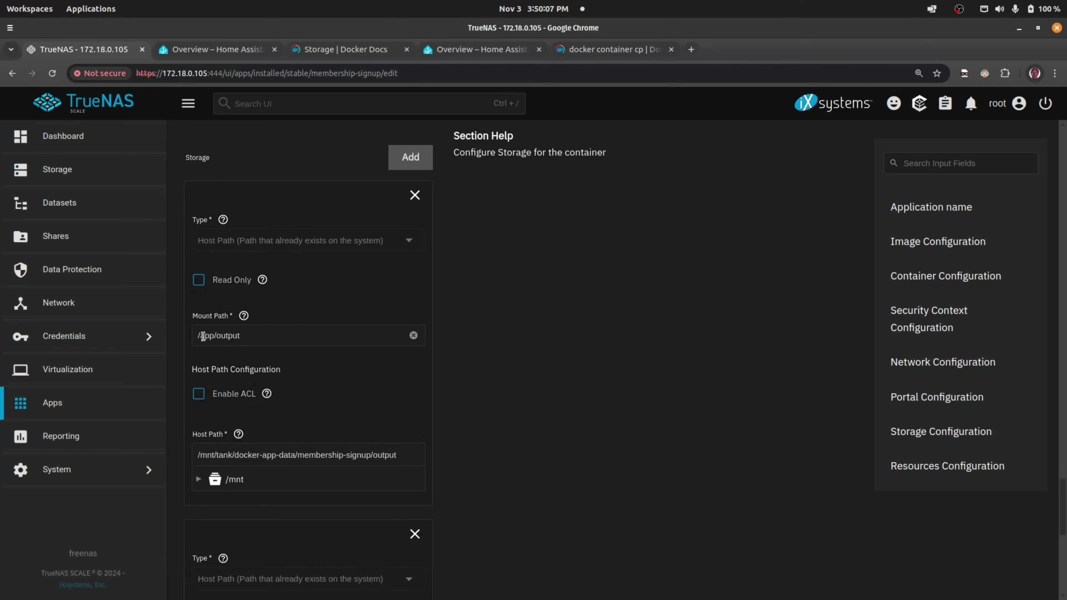
drag(195, 335, 246, 335)
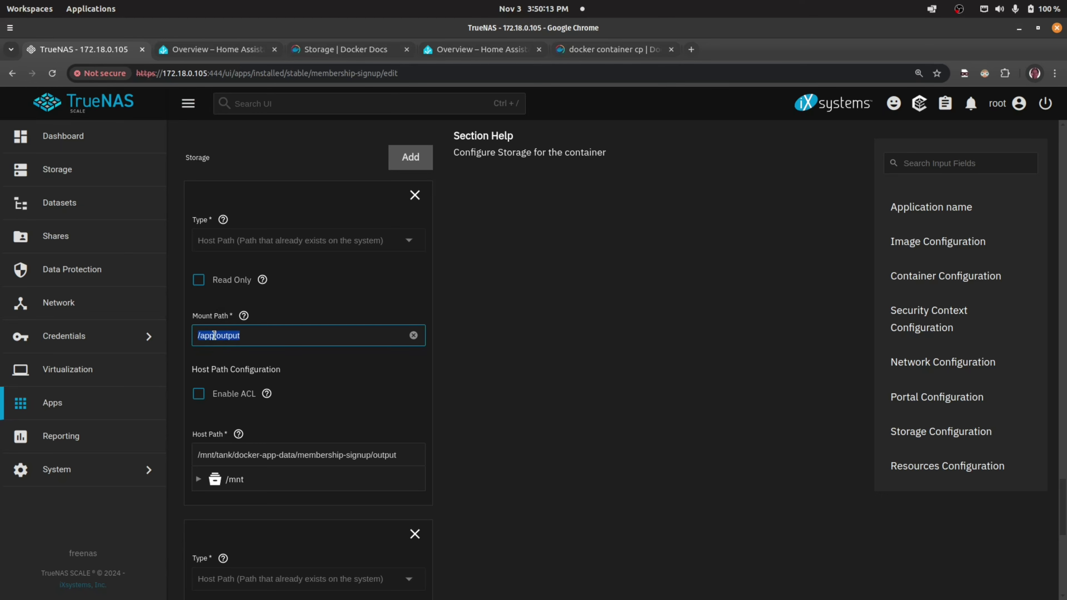
click(204, 336)
drag(203, 335, 219, 334)
click(229, 333)
drag(397, 455, 184, 461)
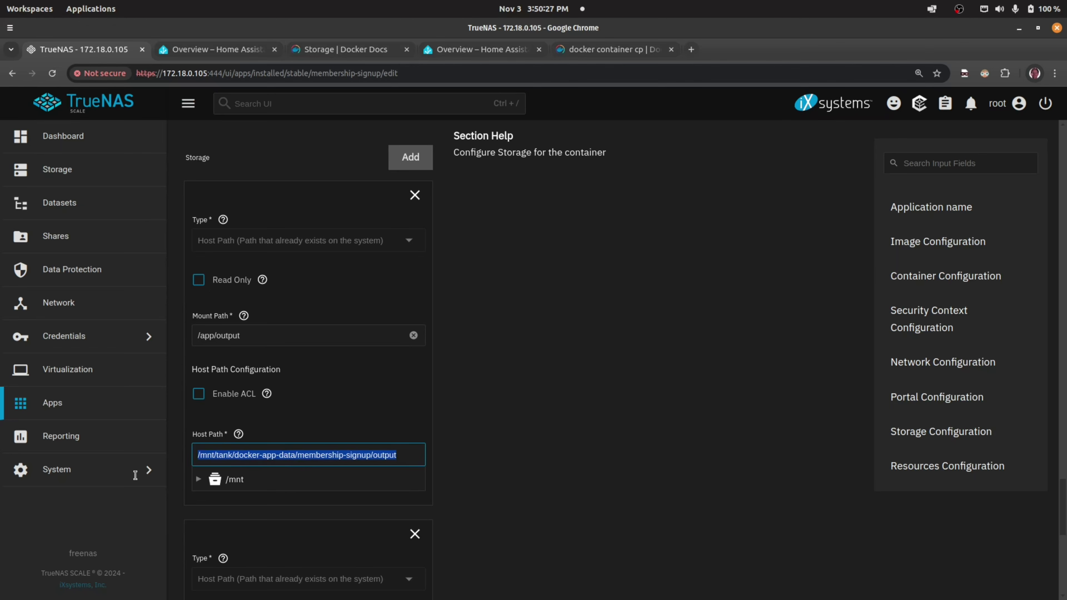
click(14, 302)
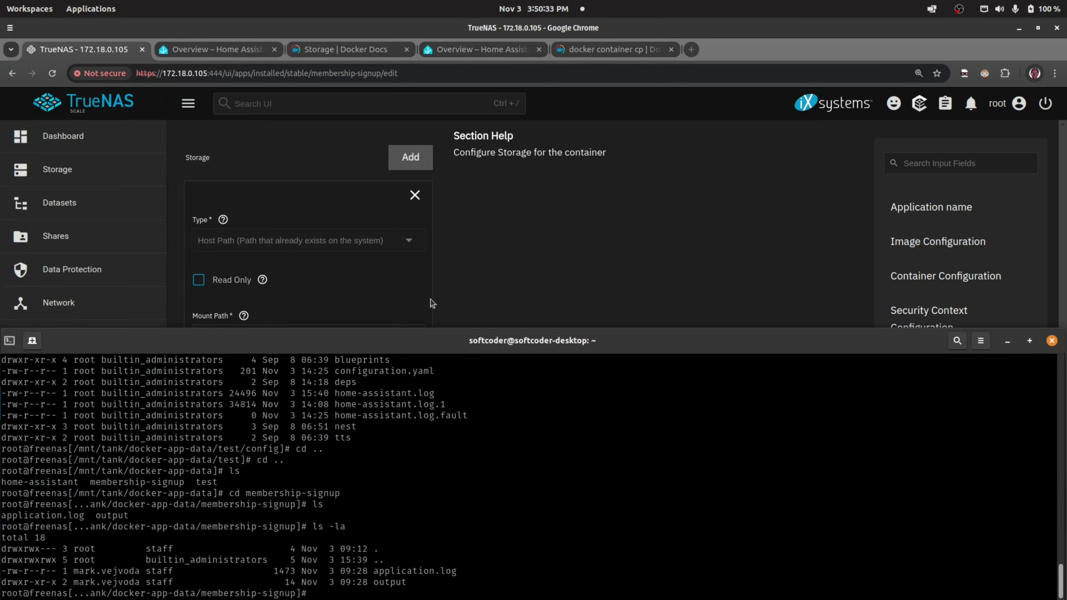
- Back in the edit form, highlight the /app/output mount path and its full host path
click(483, 273)
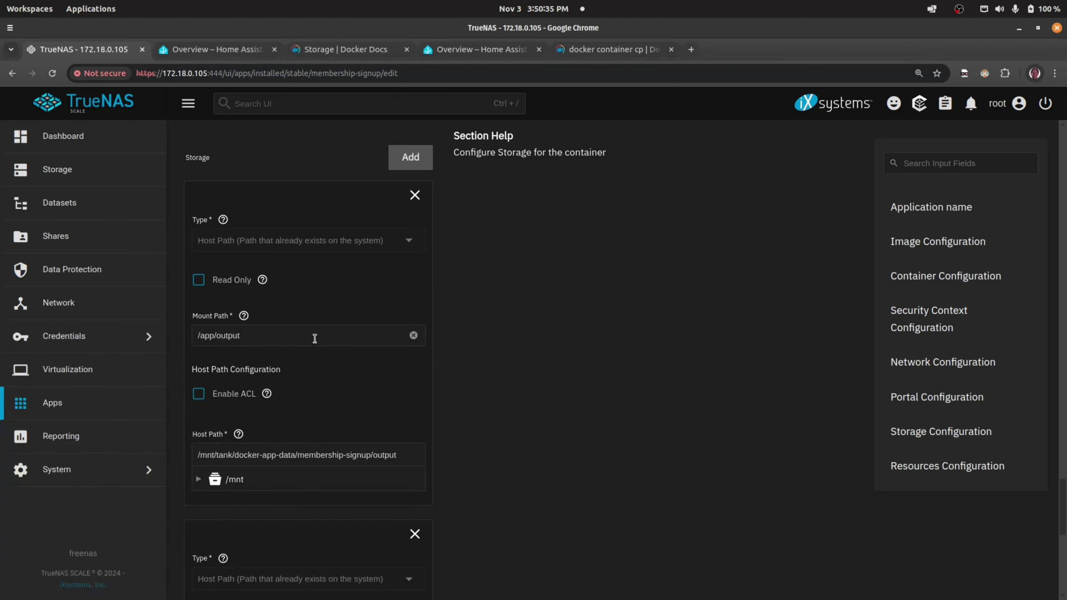
drag(313, 337, 186, 339)
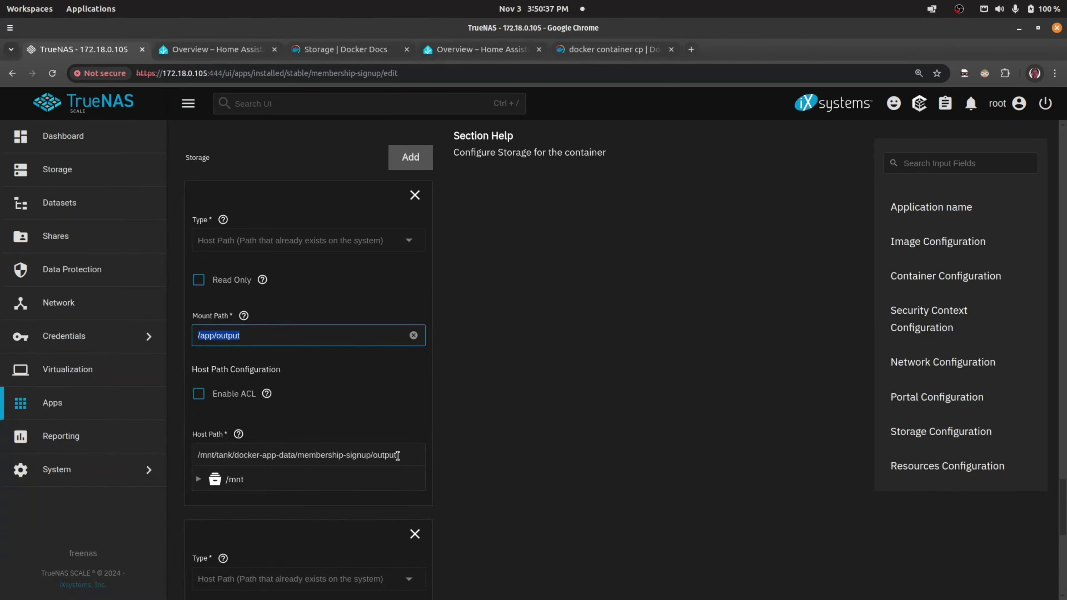
drag(398, 457, 193, 449)
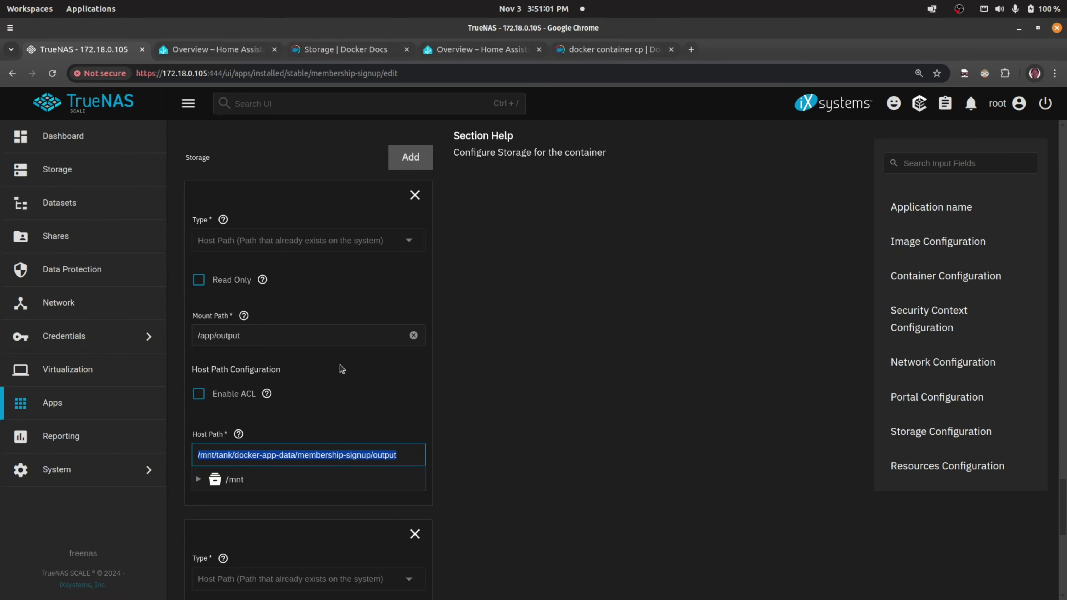
- Inspect the second storage entry: /app/application.log and its host path ending in application.log
scroll(354, 332, down, 8)
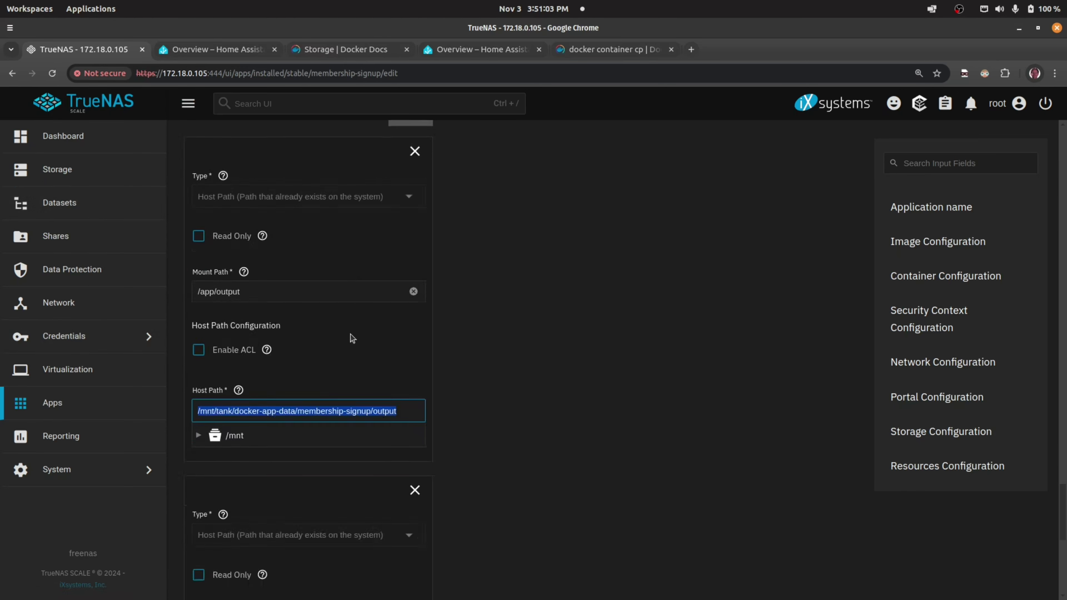
scroll(353, 301, down, 2)
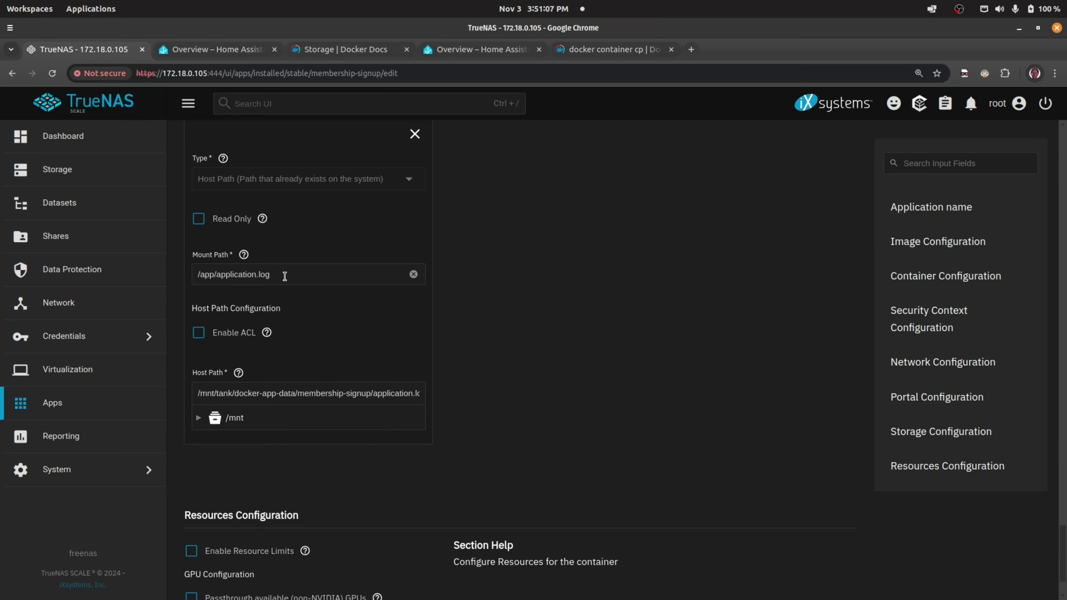
drag(285, 276, 192, 278)
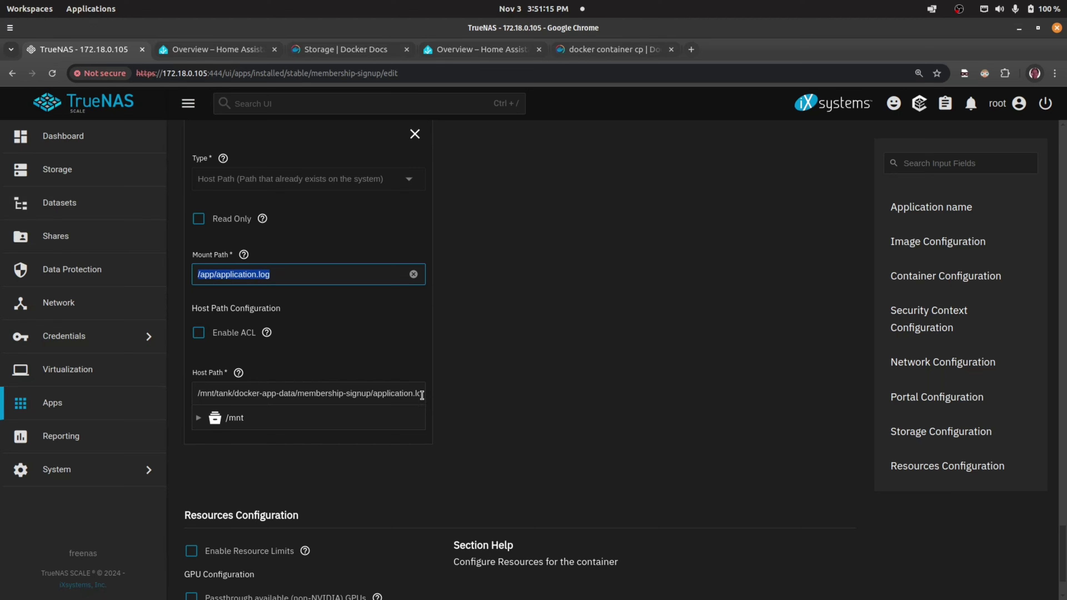
click(401, 392)
key(End)
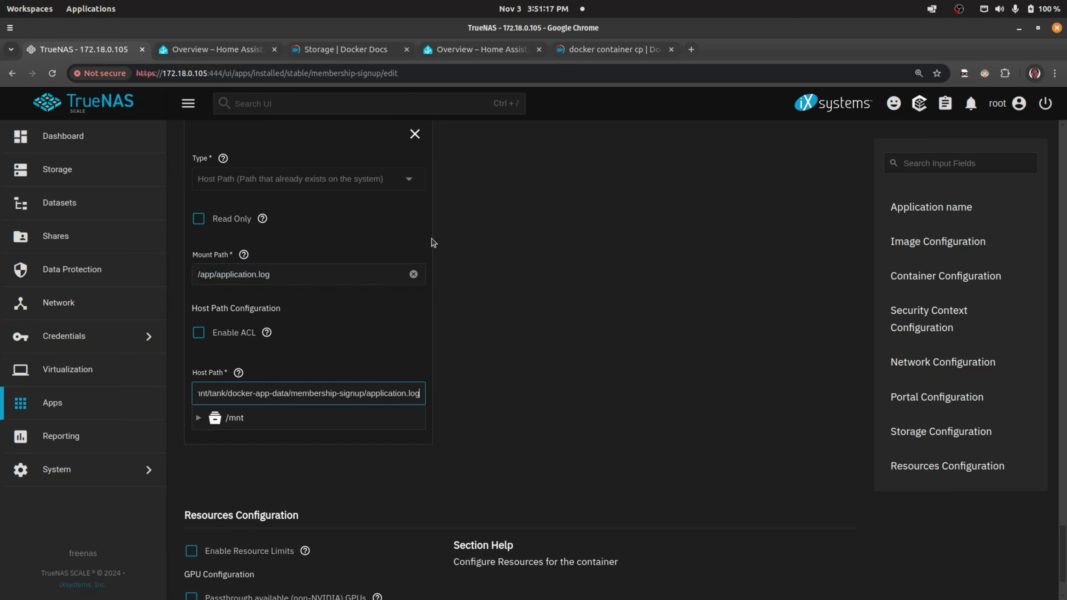
key(Home)
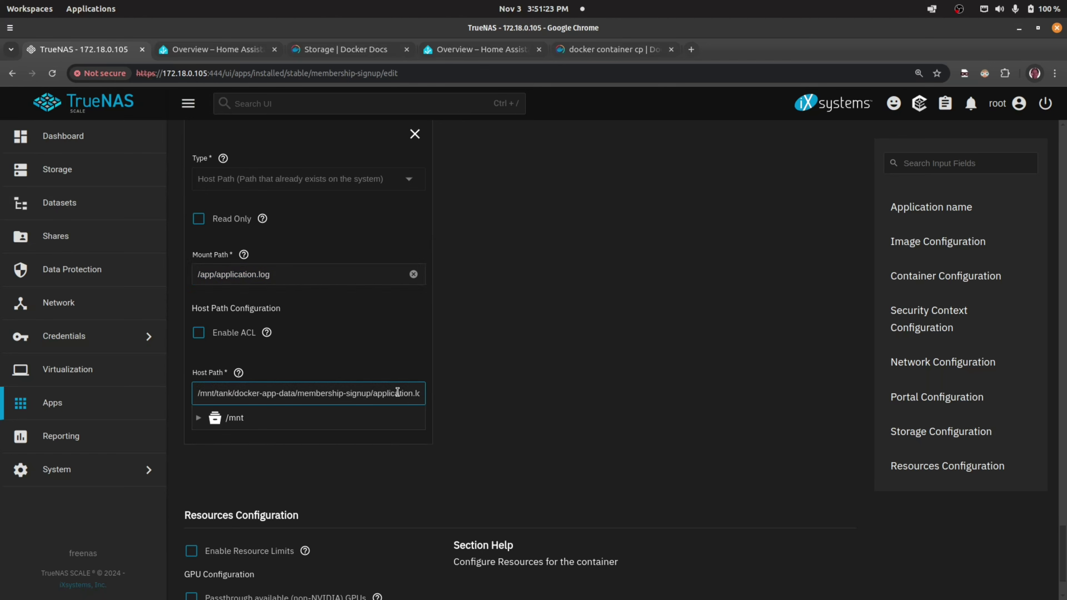
double_click(414, 395)
- Match application.log against the terminal folder listing, then go to the installed apps list
mouse_move(2, 404)
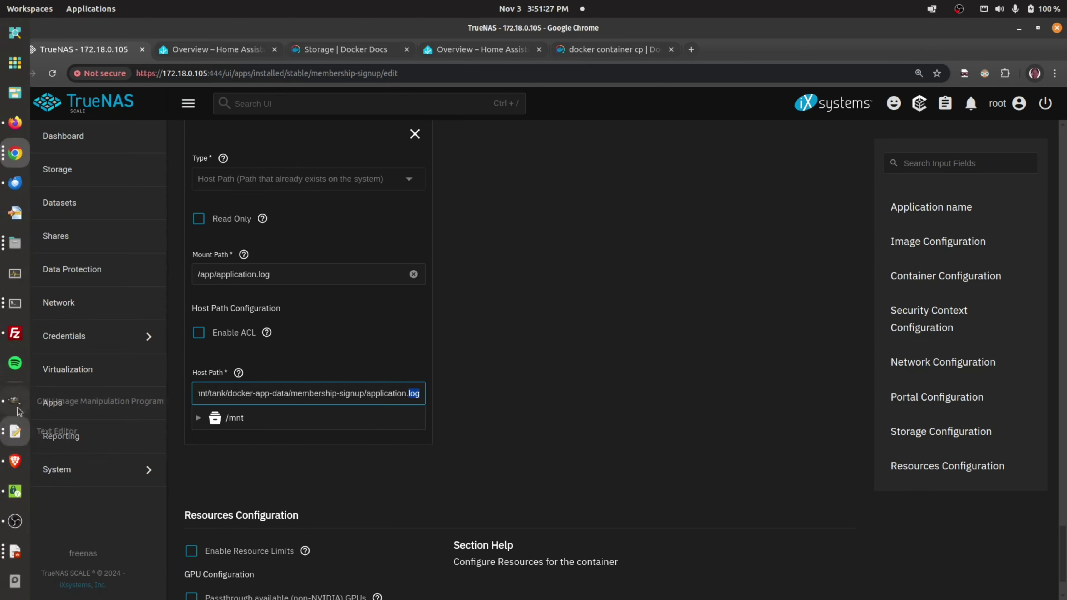
click(15, 303)
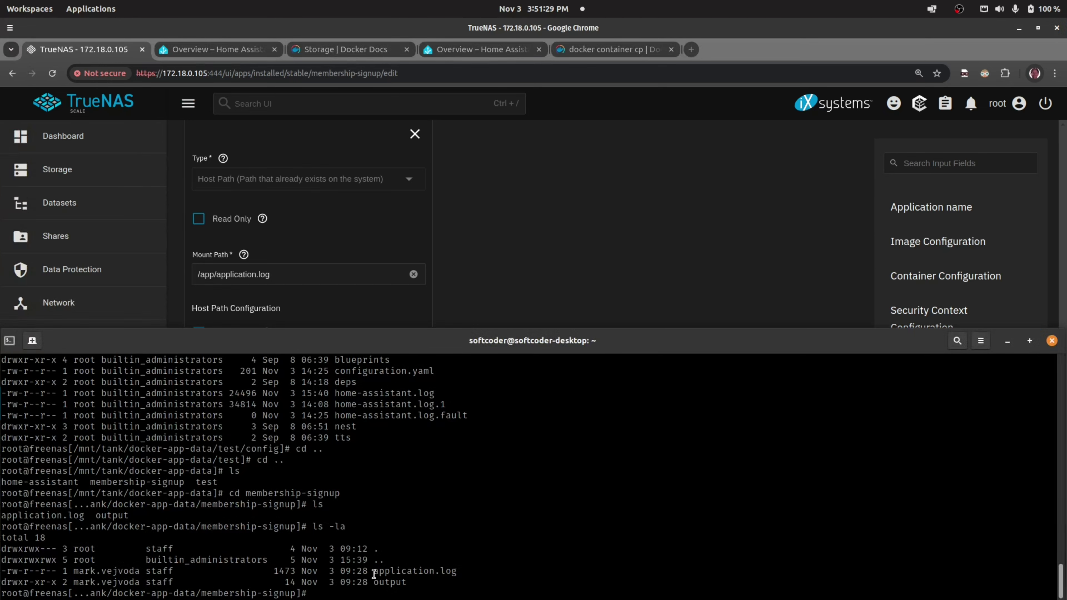
drag(373, 573, 452, 573)
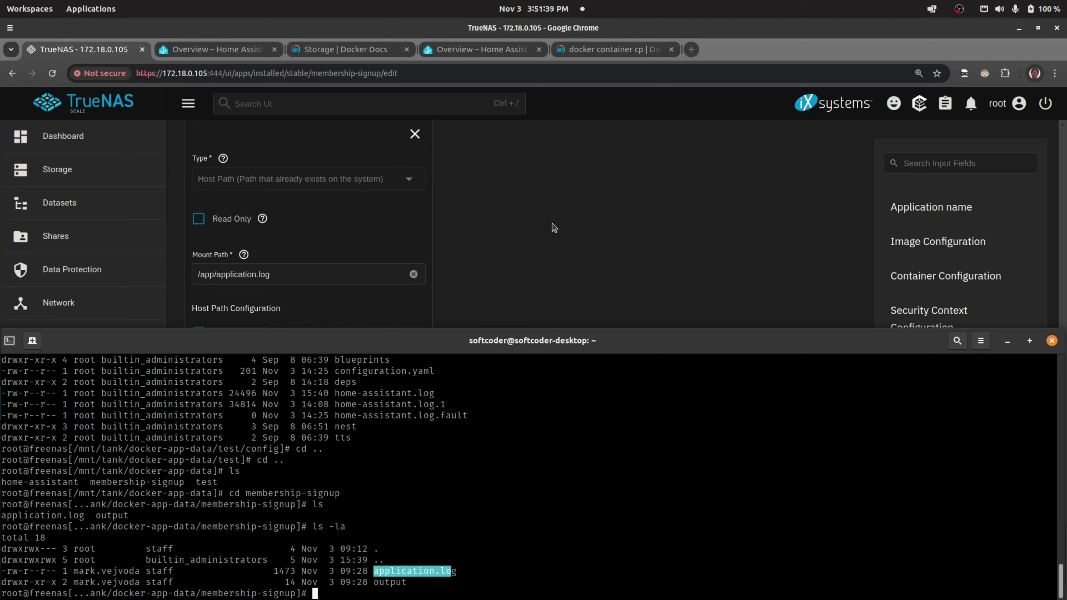
click(594, 181)
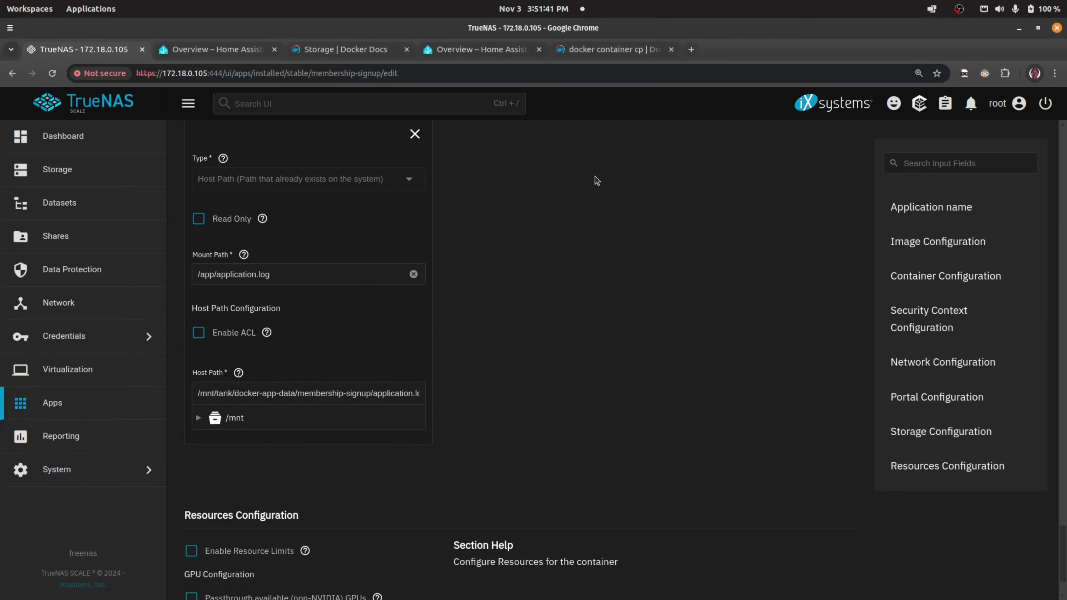
click(86, 404)
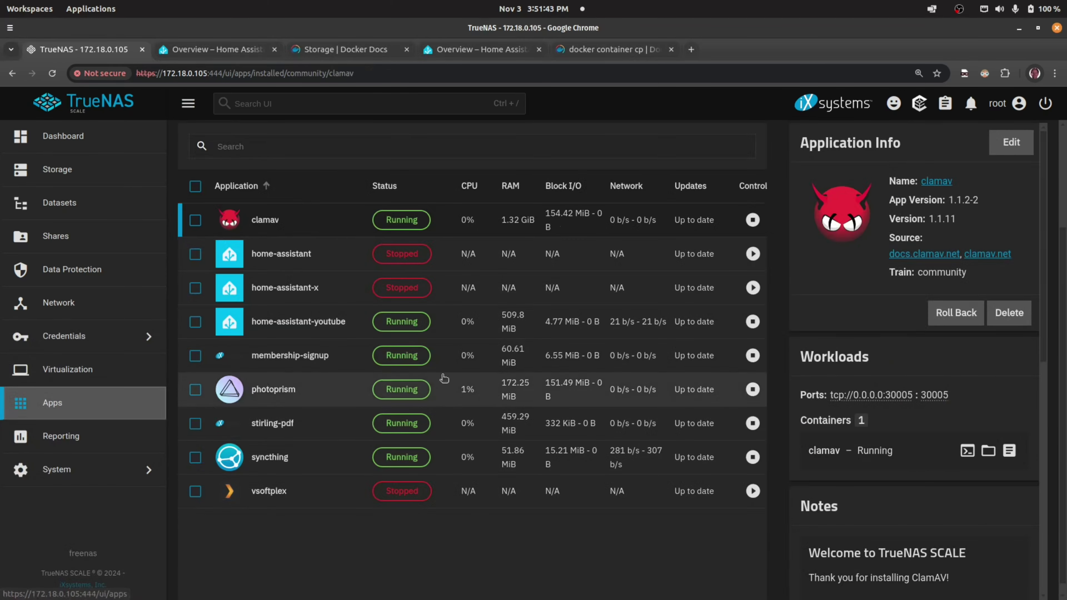
- Show membership-signup's details in Apps and reopen its Edit iX App form
click(498, 354)
scroll(945, 274, down, 5)
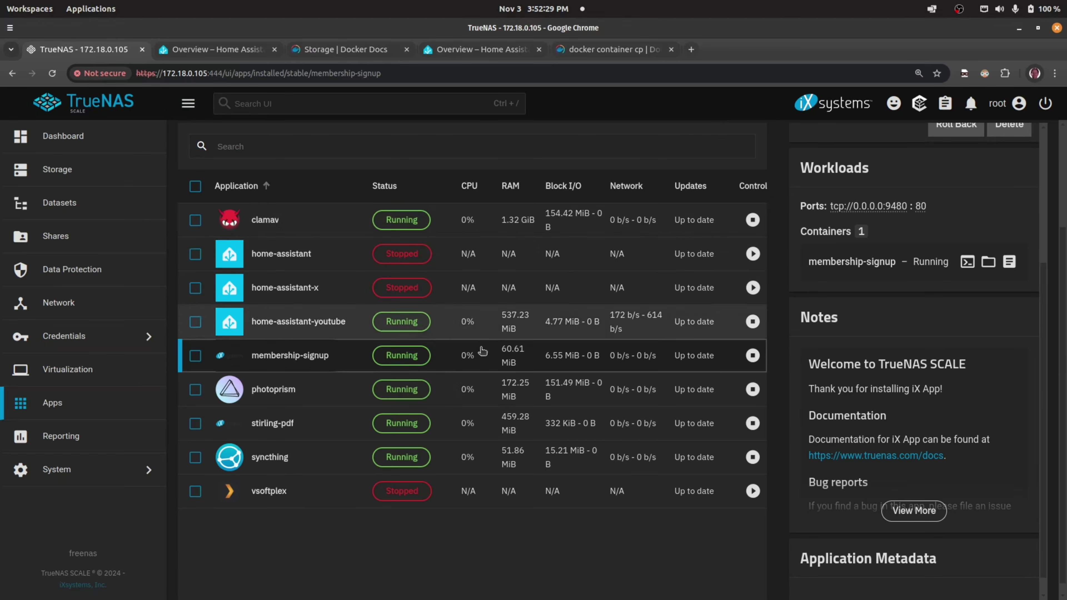
scroll(993, 205, up, 5)
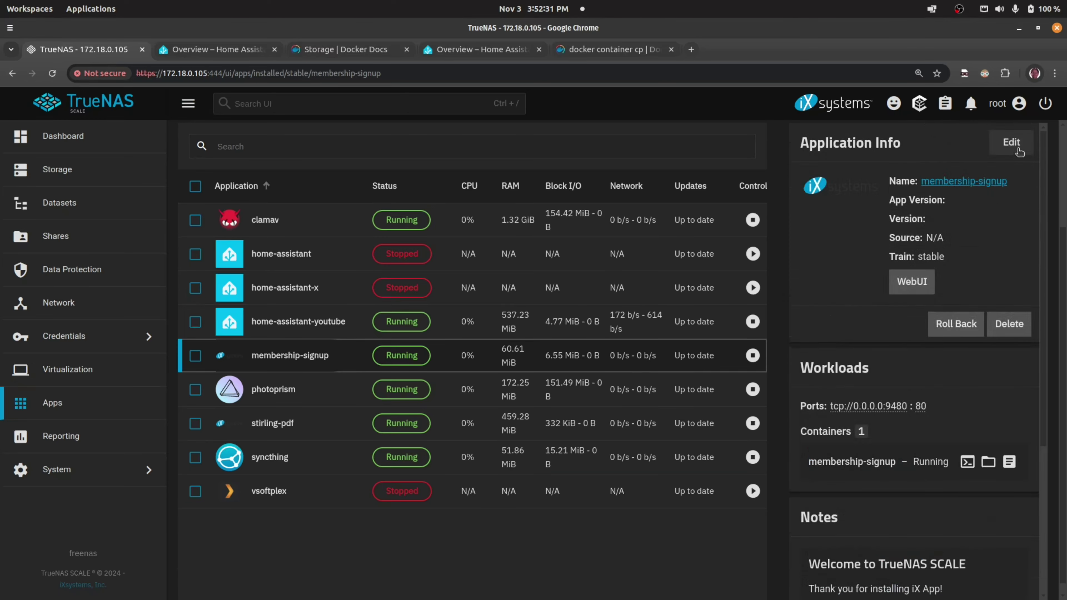
click(1010, 142)
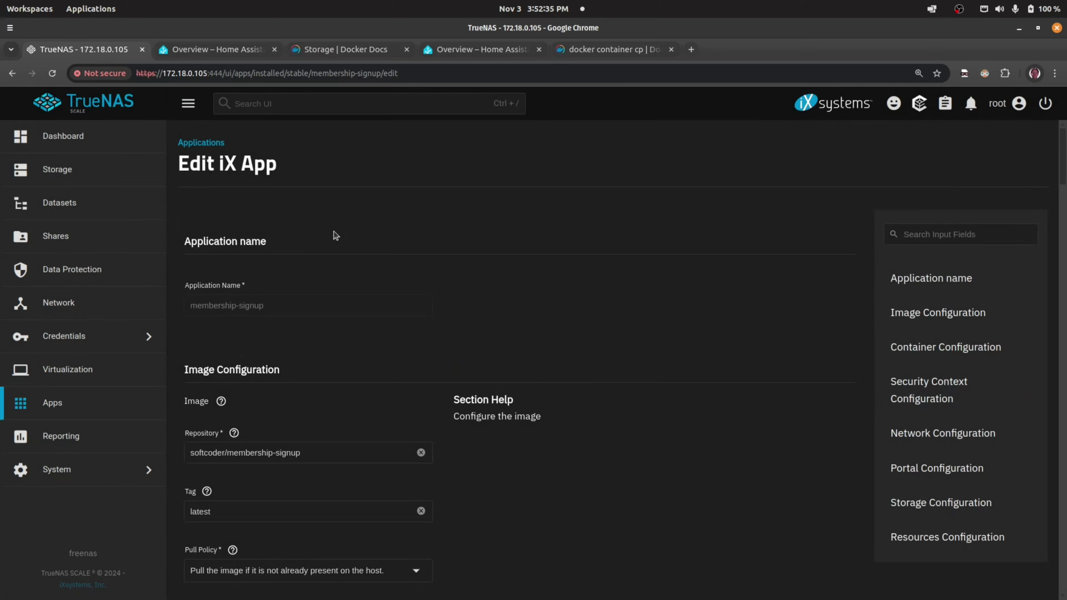
- Scroll to Storage Configuration and highlight the /app/application.log mount path
scroll(299, 326, down, 8)
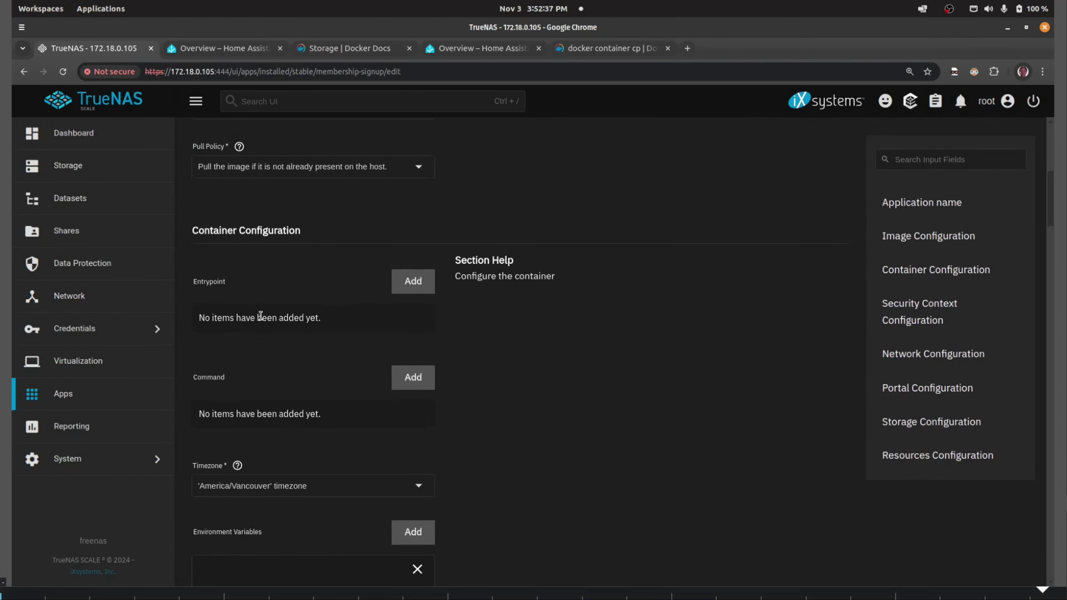
scroll(471, 387, down, 20)
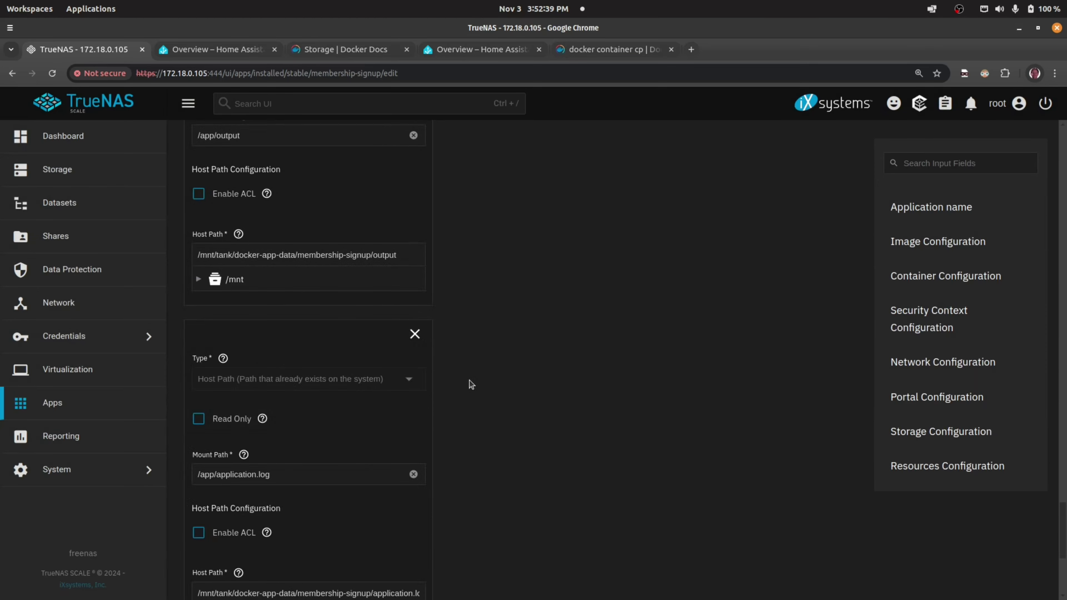
scroll(531, 353, up, 5)
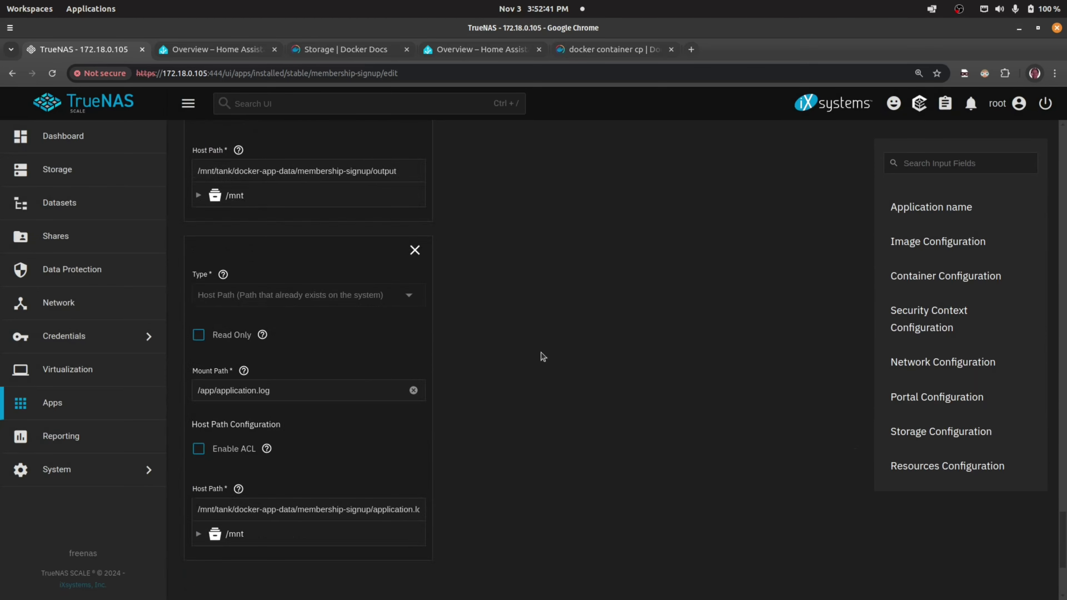
drag(277, 391, 191, 390)
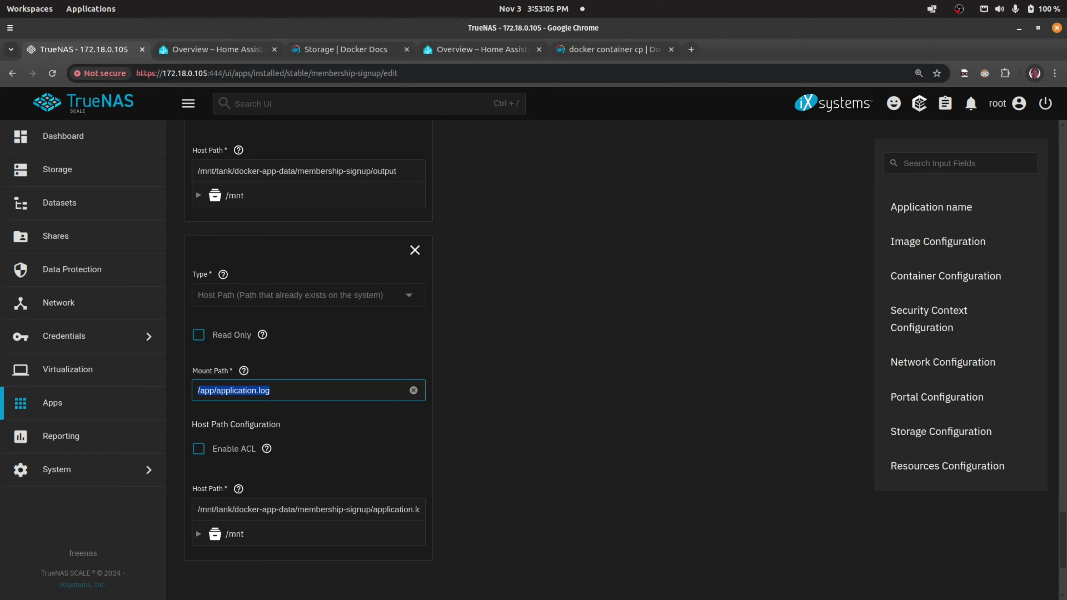
key(alt+Tab)
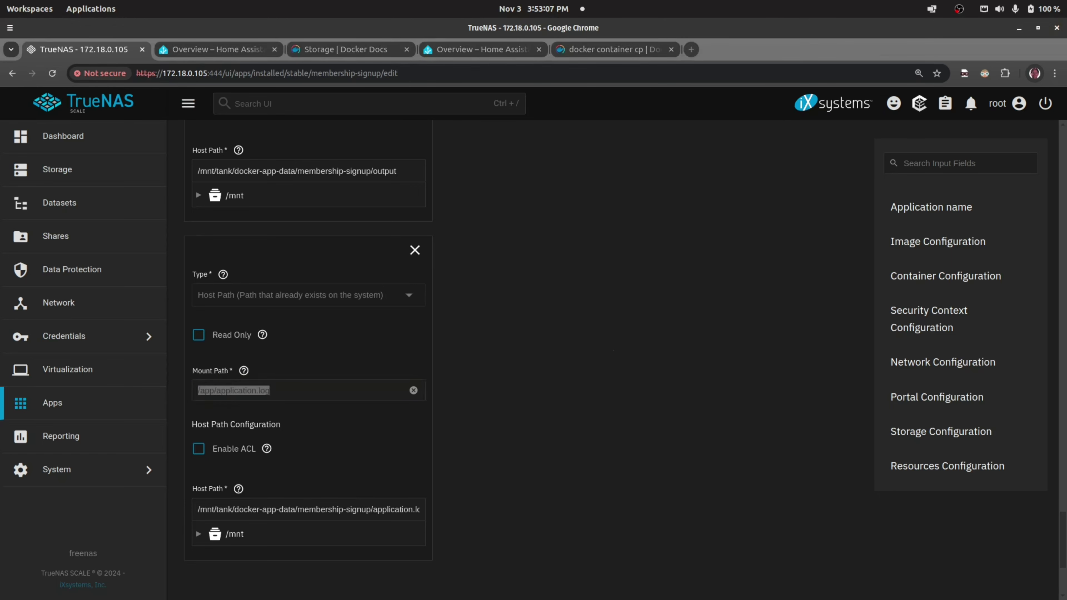